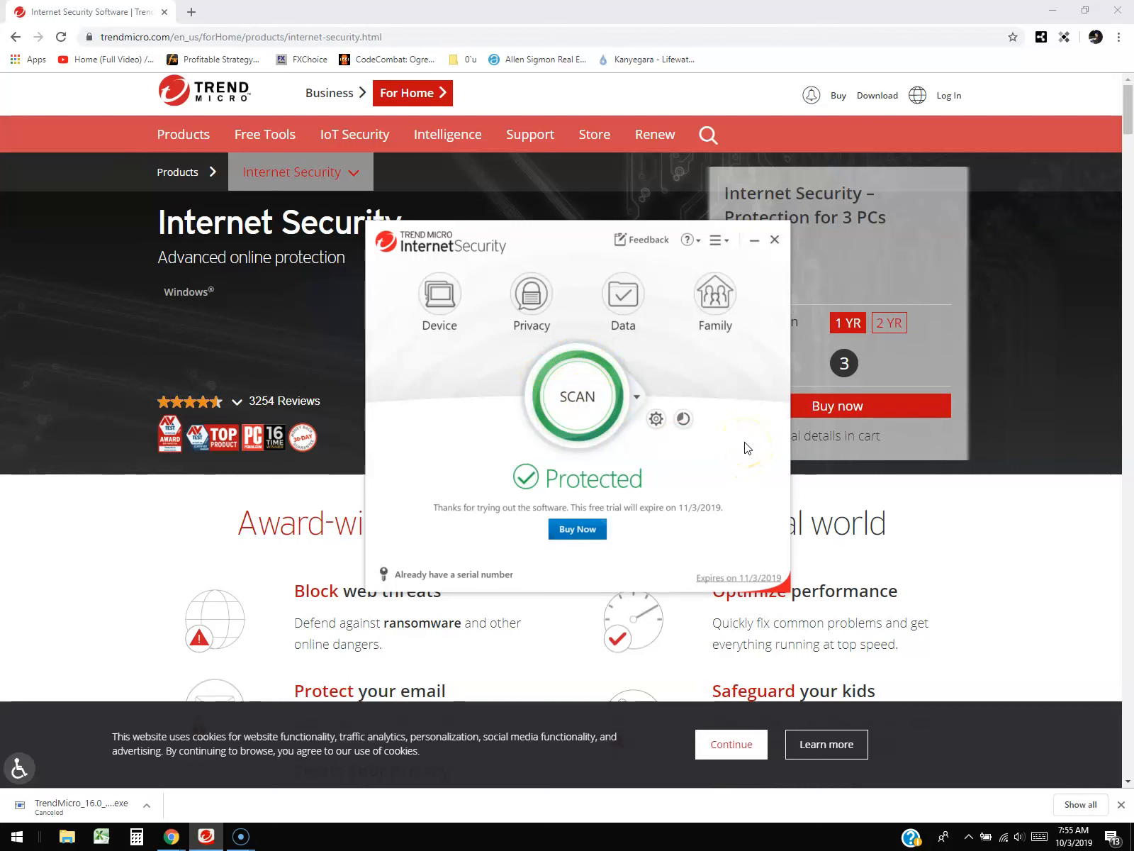
# Review the Internet Security product page, examining the feature comparison table, product prices and free trial options
pyautogui.click(117, 383)
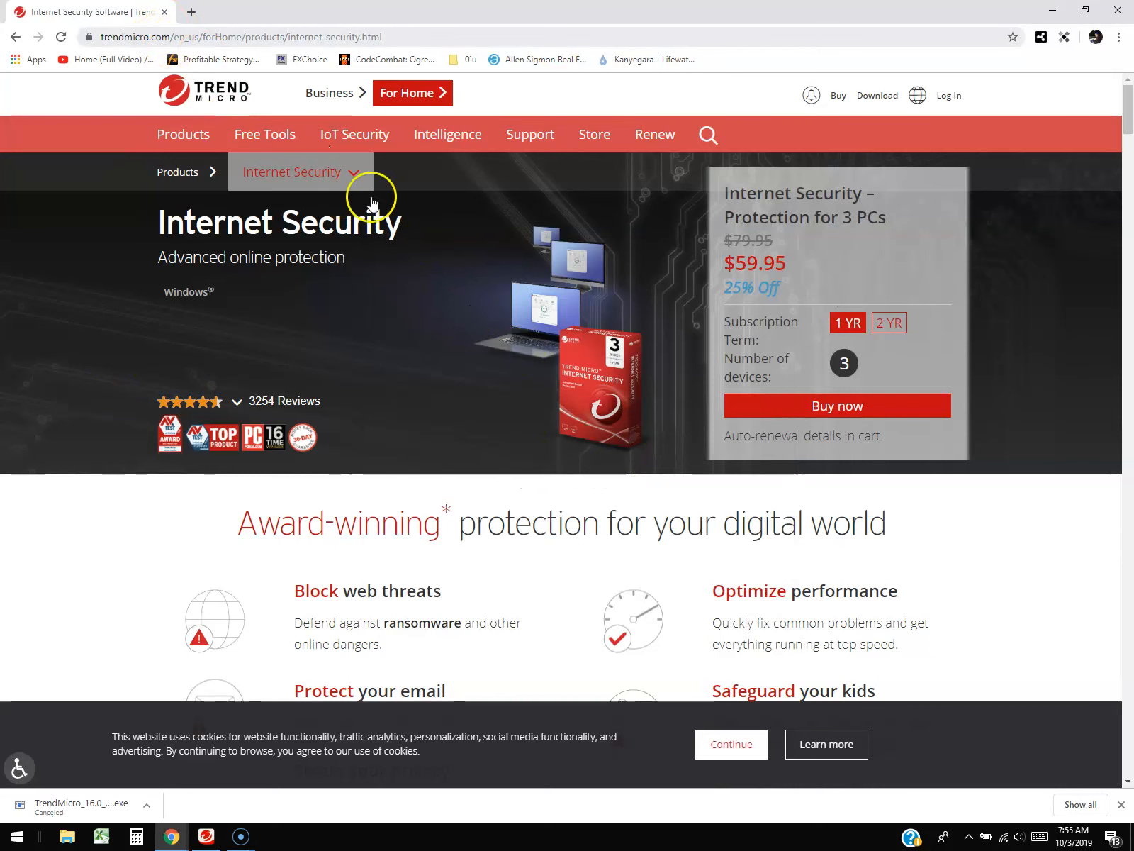
pyautogui.click(186, 136)
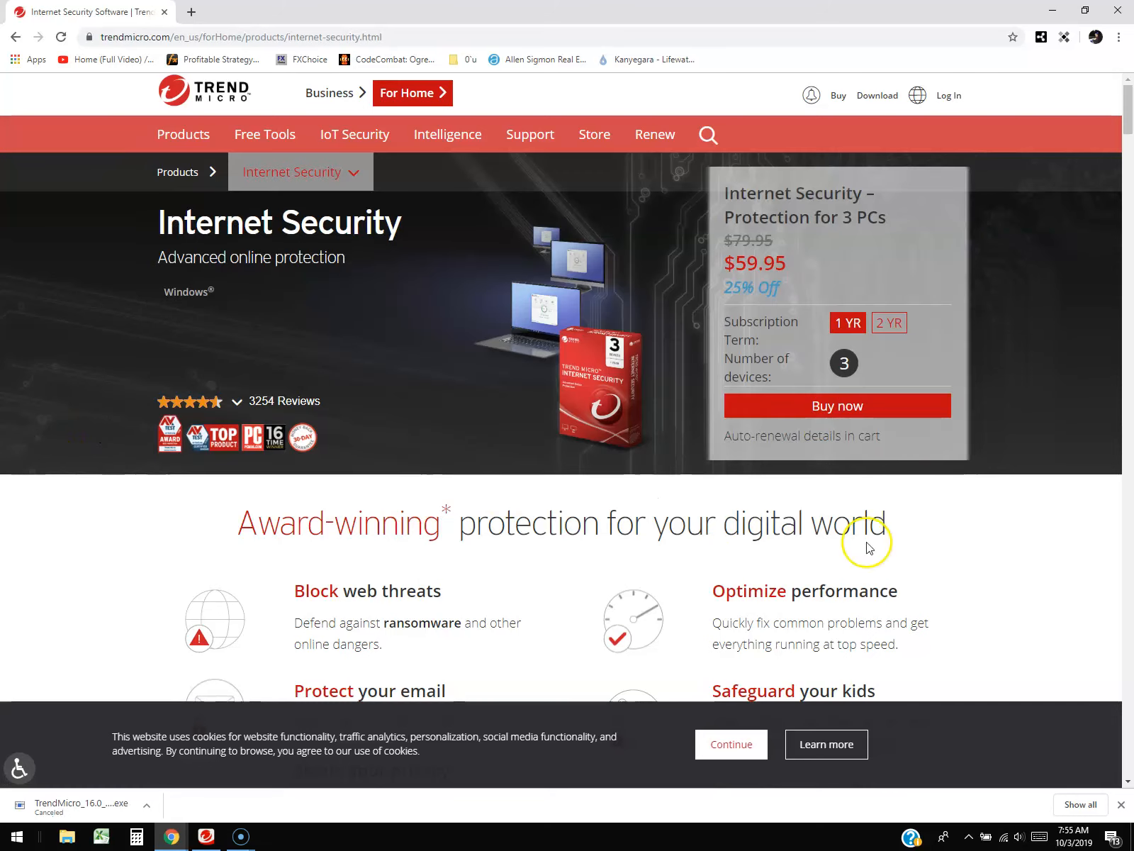
pyautogui.scroll(-15, 891, 476)
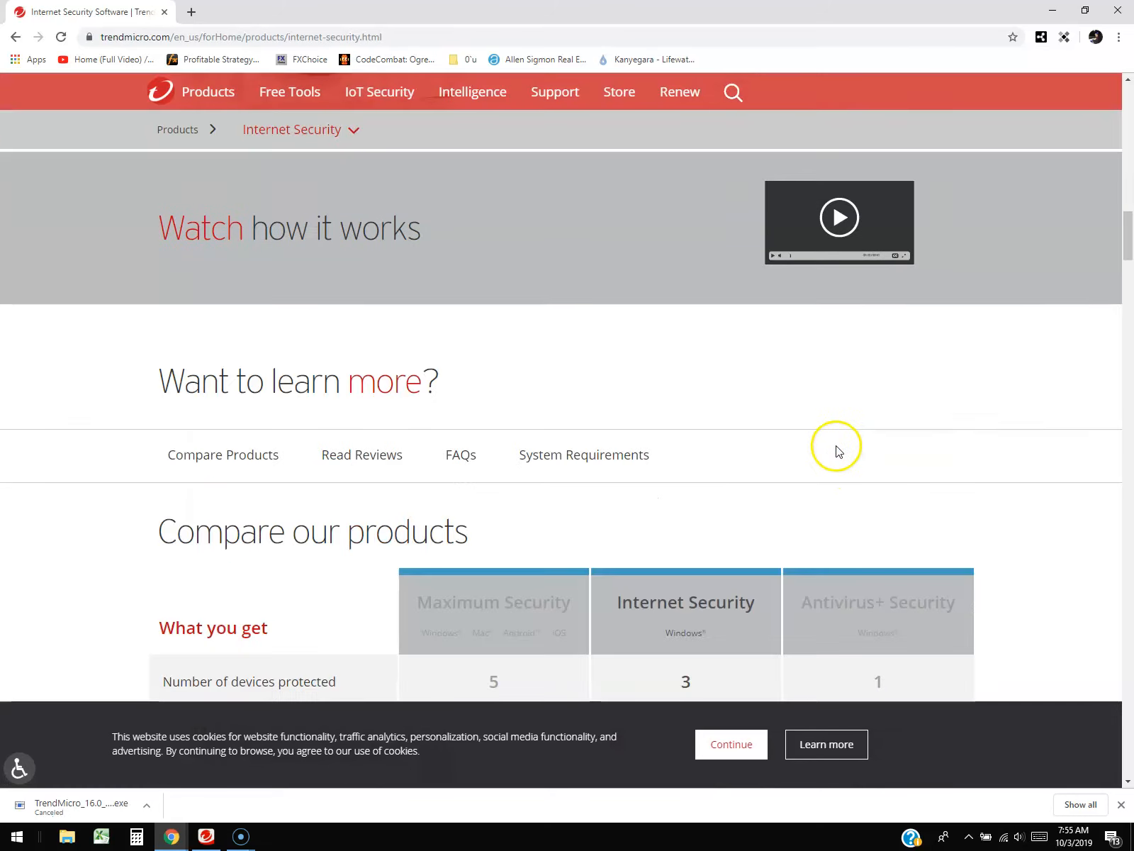
pyautogui.scroll(-8, 833, 445)
pyautogui.scroll(4, 844, 445)
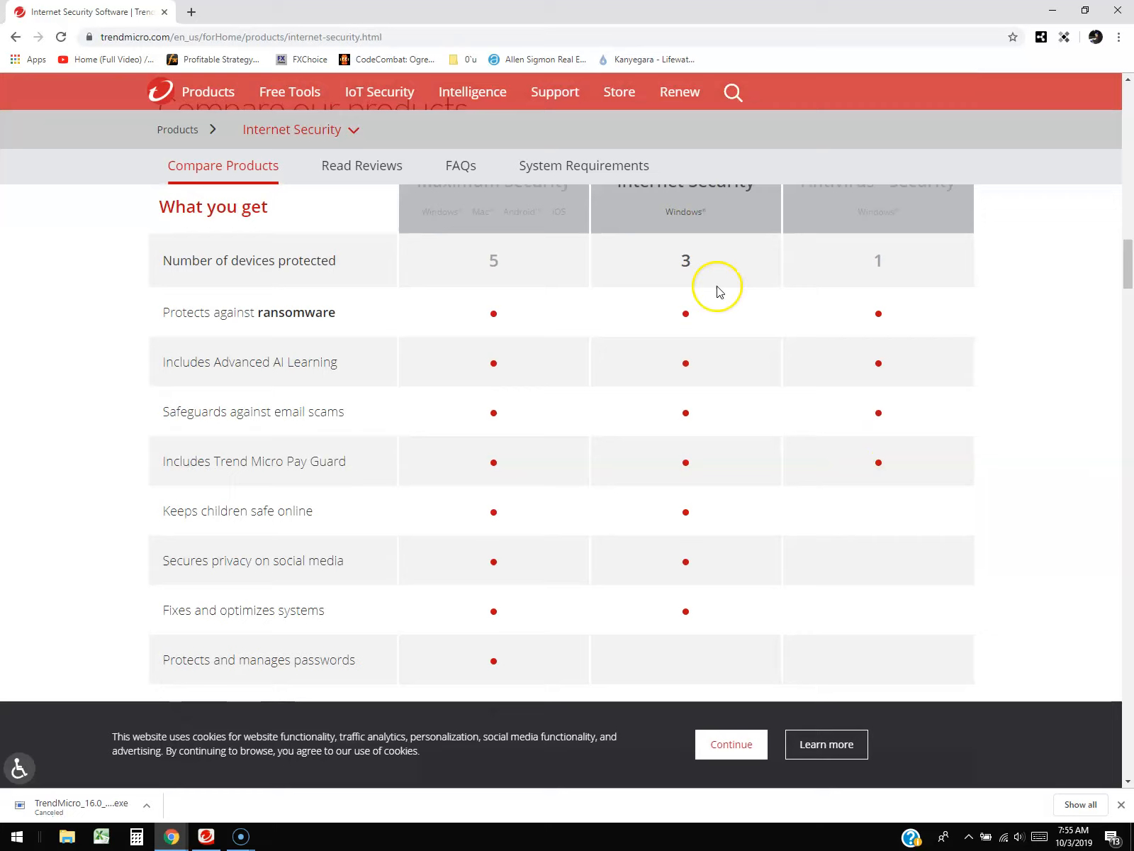
pyautogui.scroll(2, 717, 290)
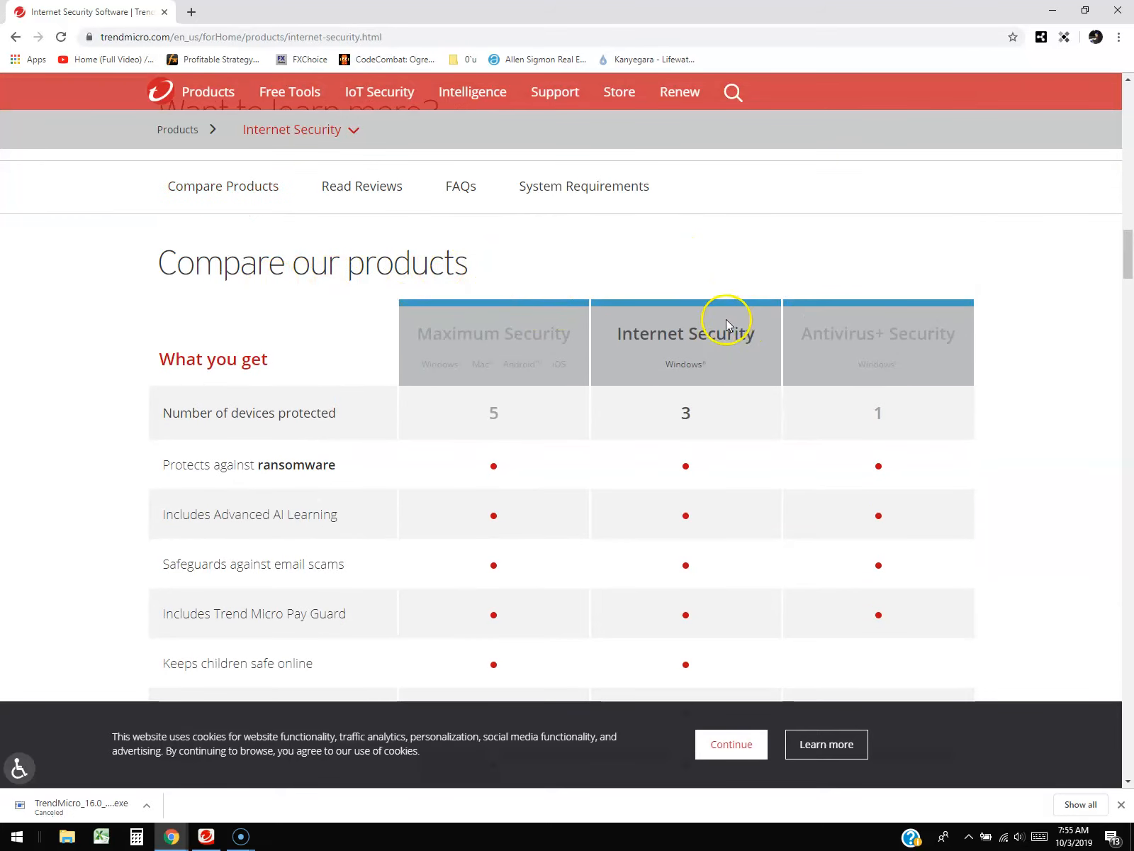
pyautogui.scroll(-1, 688, 387)
pyautogui.scroll(-2, 711, 303)
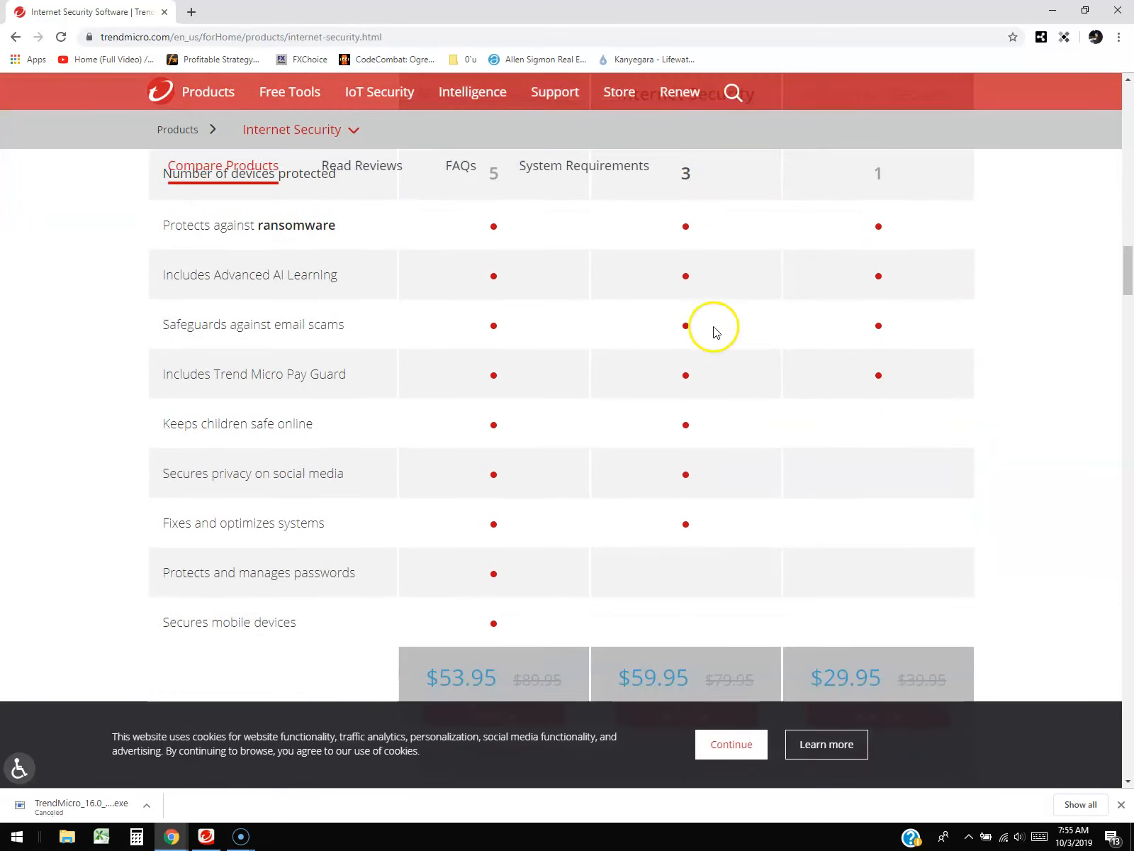
pyautogui.scroll(-3, 714, 330)
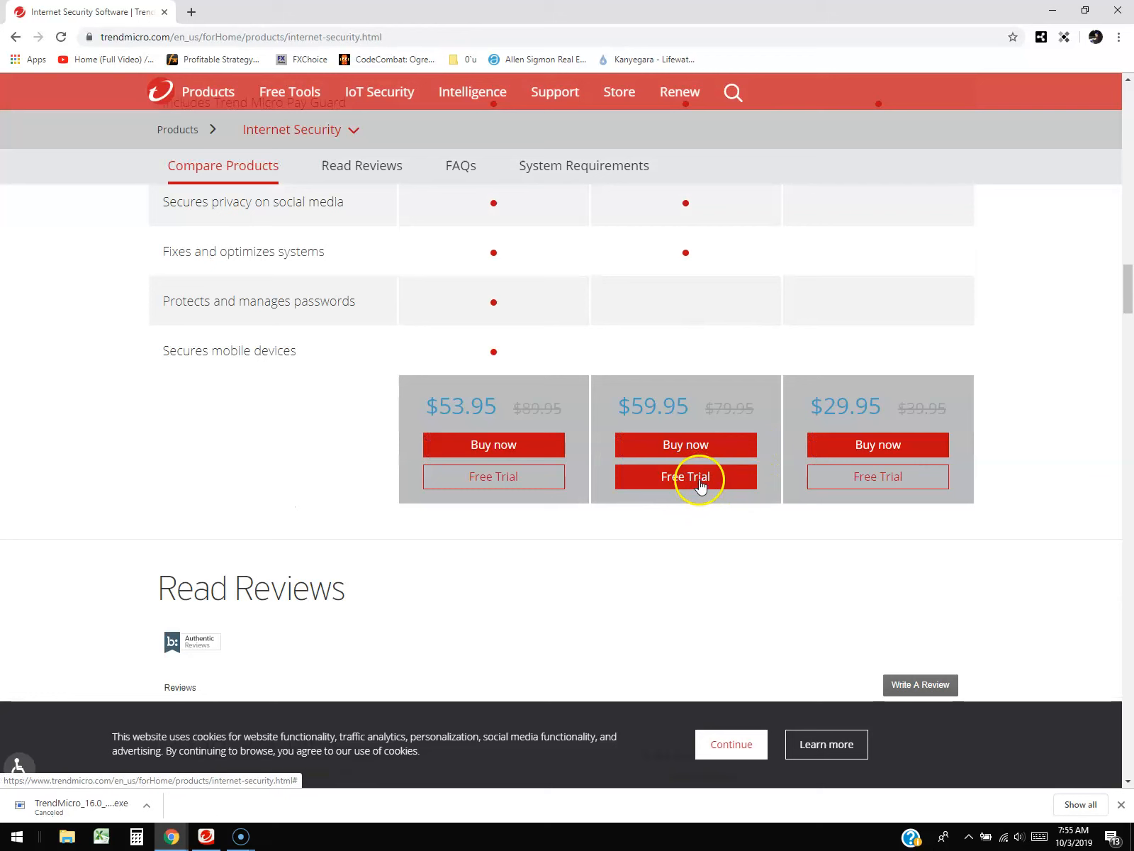
# Switch to Trend Micro Internet Security and start a Full Scan of the computer
pyautogui.click(206, 837)
pyautogui.moveTo(594, 246)
pyautogui.mouseDown()
pyautogui.moveTo(623, 249)
pyautogui.moveTo(592, 252)
pyautogui.mouseUp()
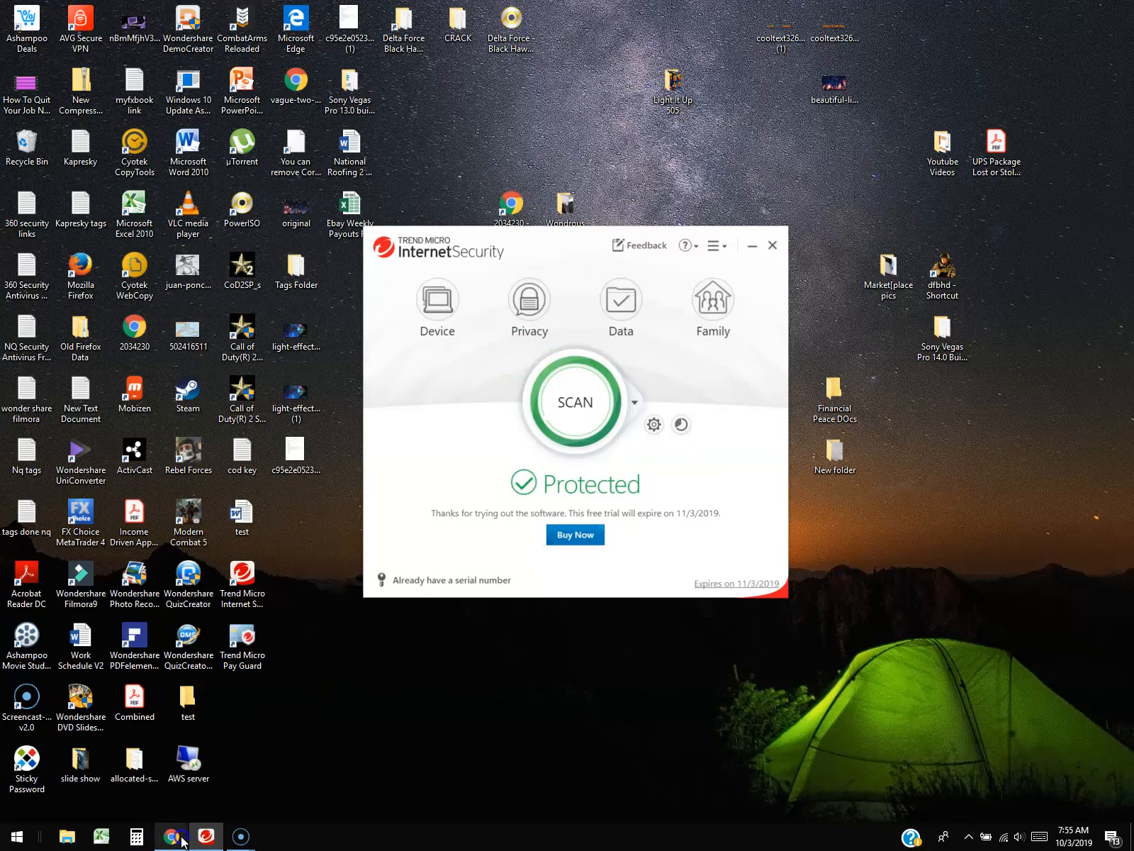
pyautogui.moveTo(171, 837)
pyautogui.click(99, 803)
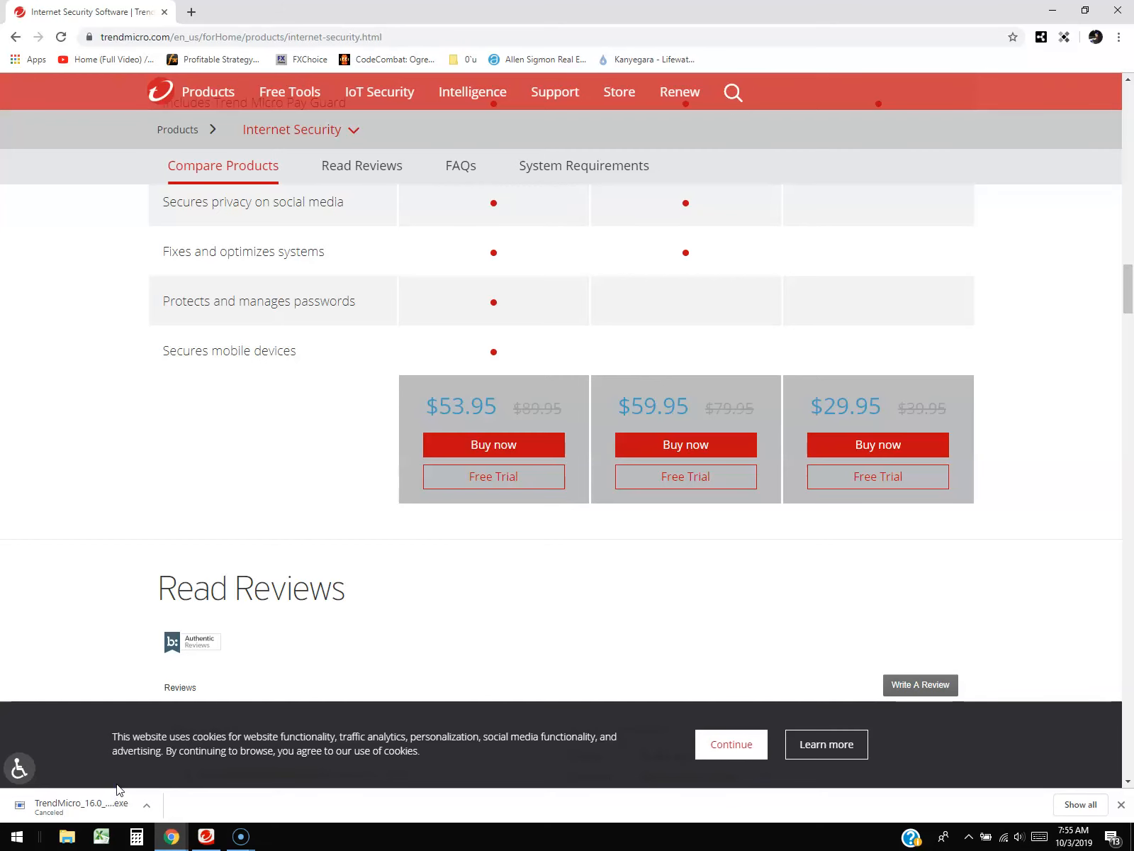
pyautogui.click(207, 837)
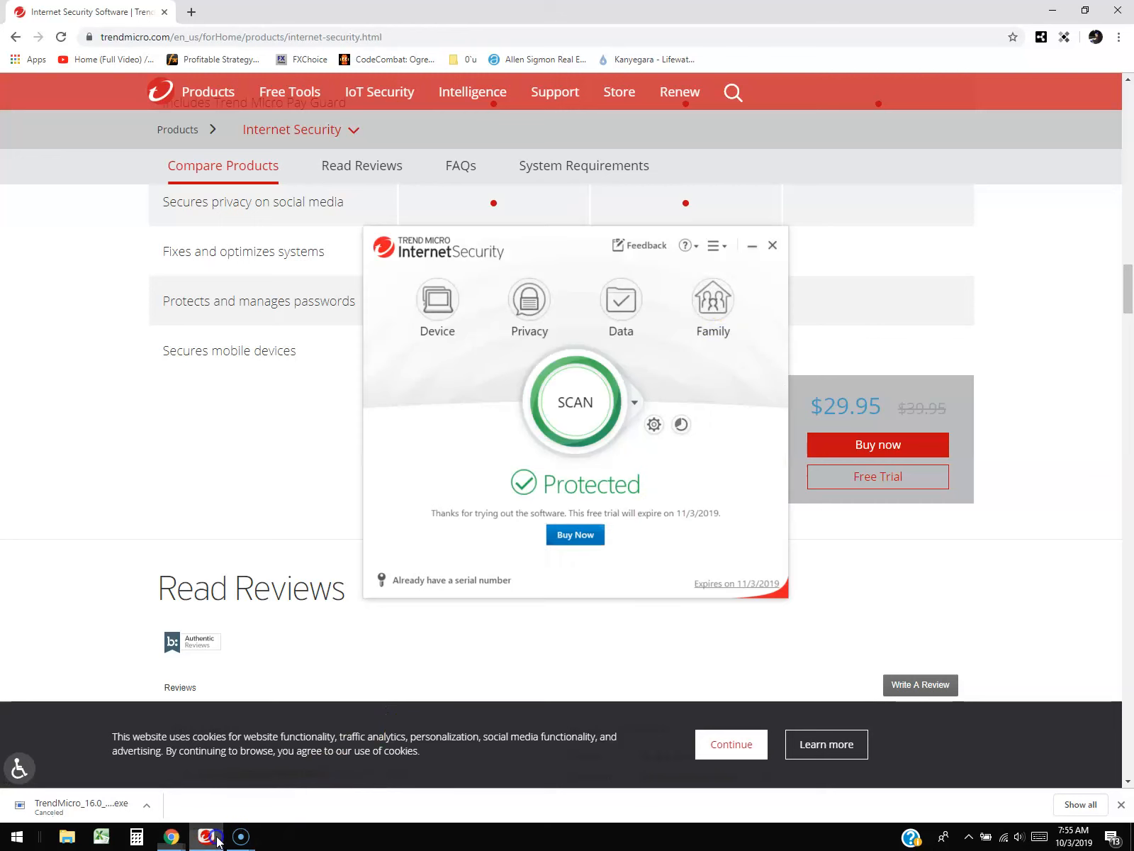
pyautogui.moveTo(570, 260); pyautogui.dragTo(600, 253)
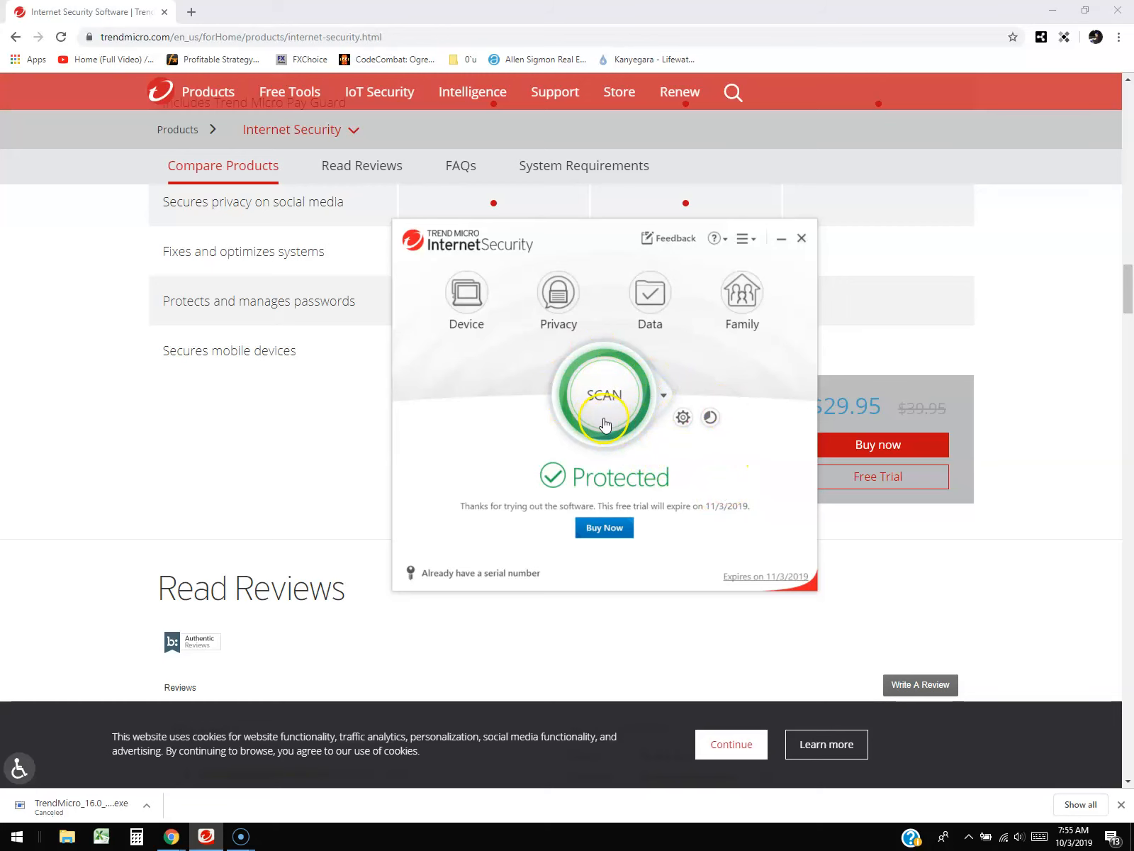
pyautogui.click(664, 397)
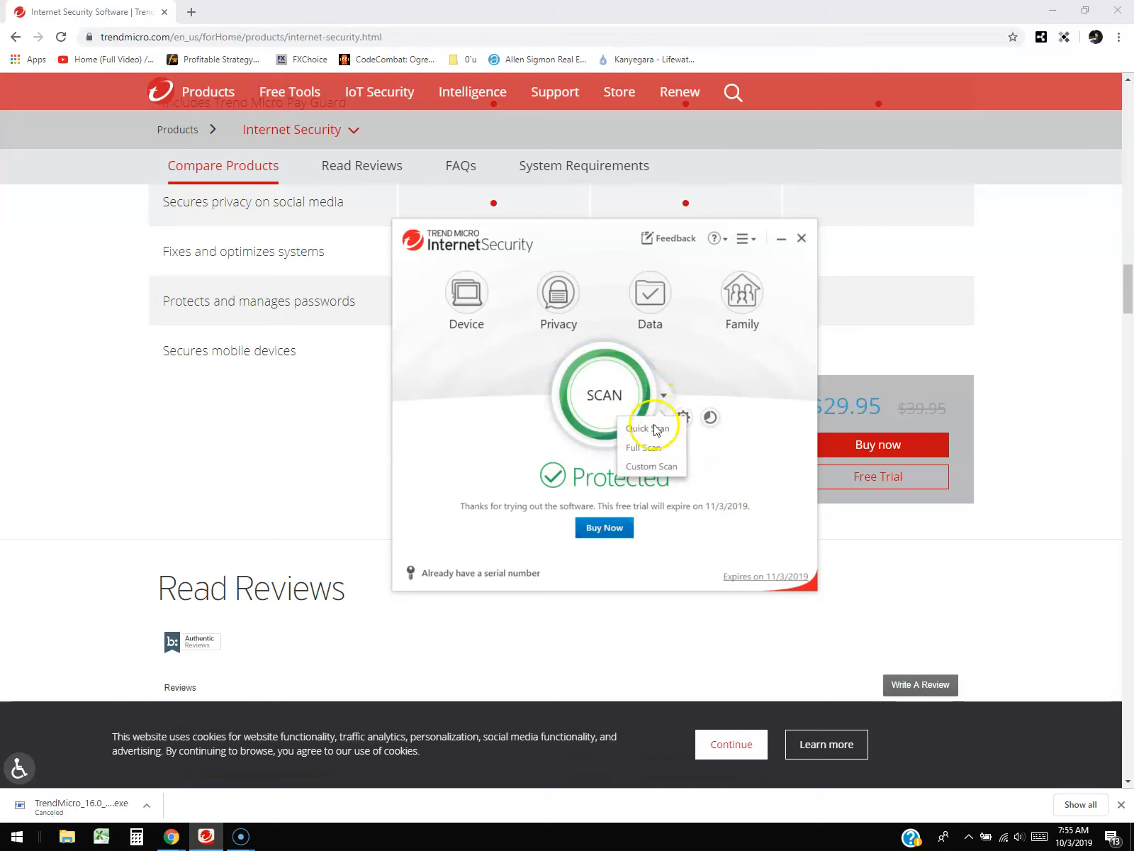
pyautogui.click(677, 454)
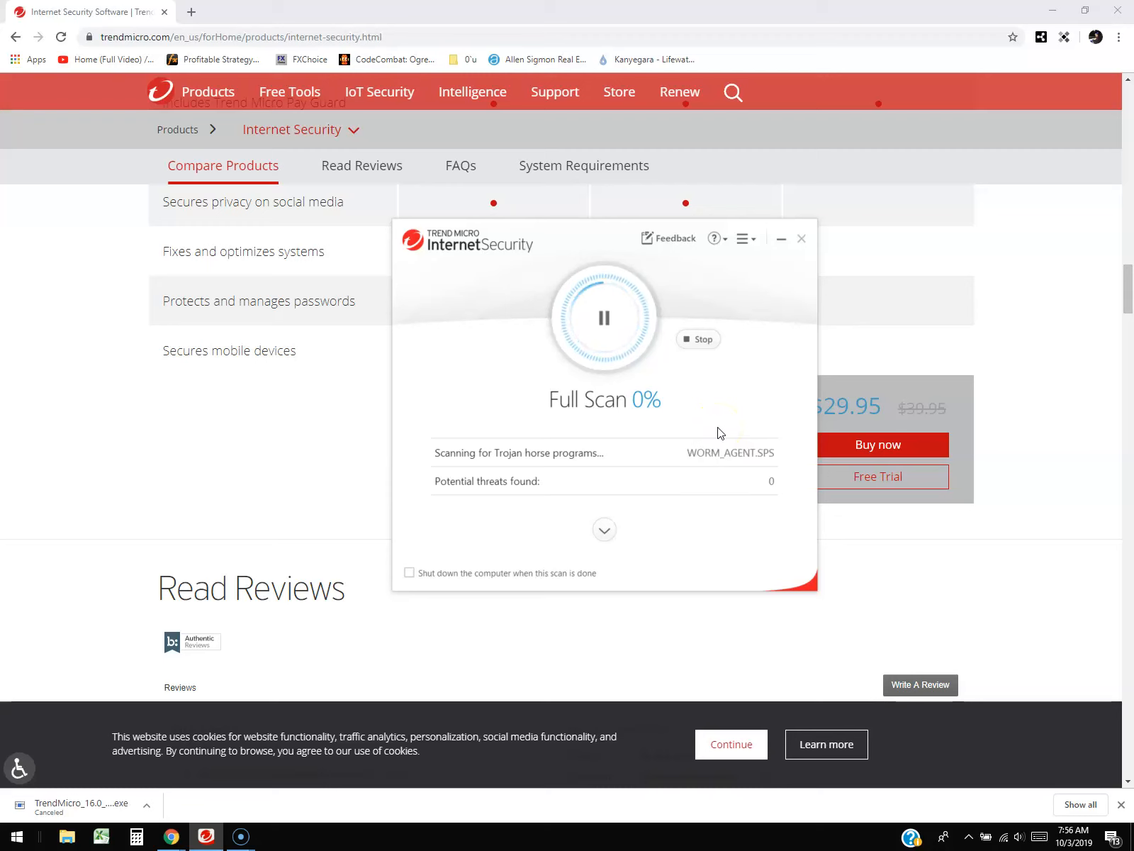
pyautogui.click(424, 573)
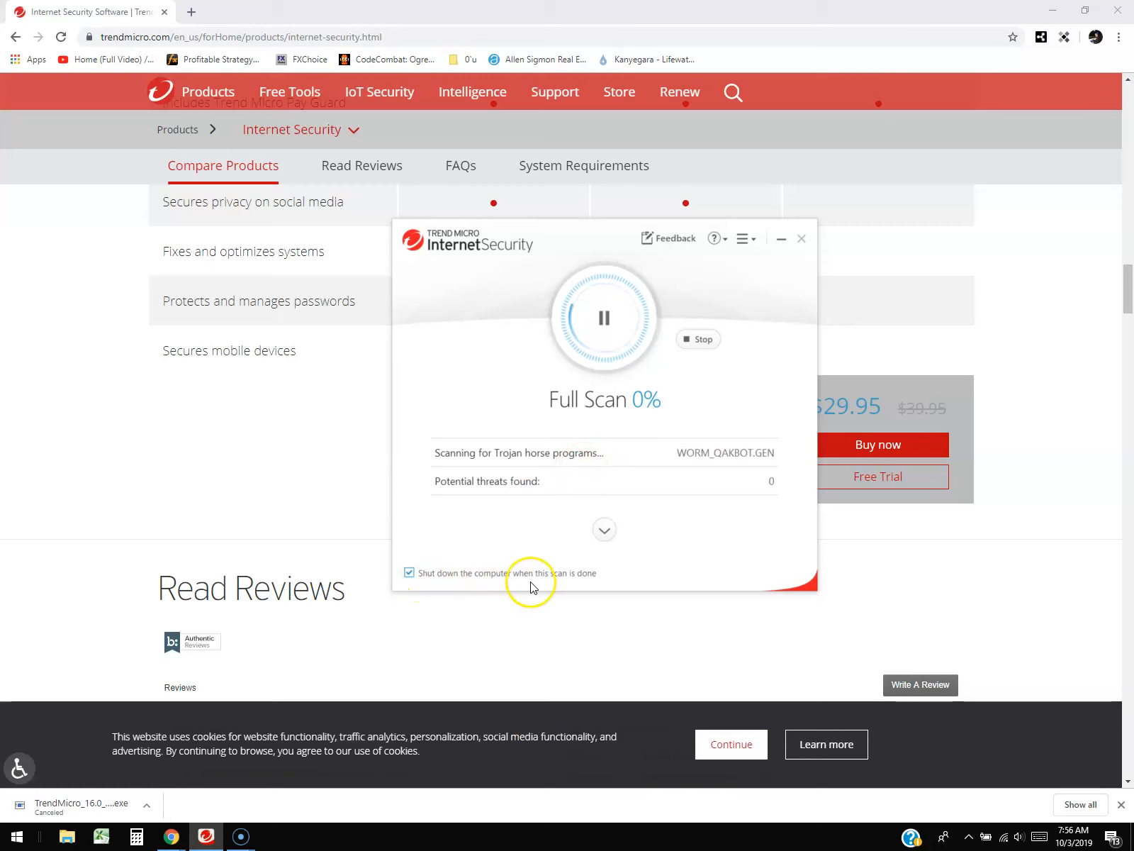
pyautogui.click(410, 573)
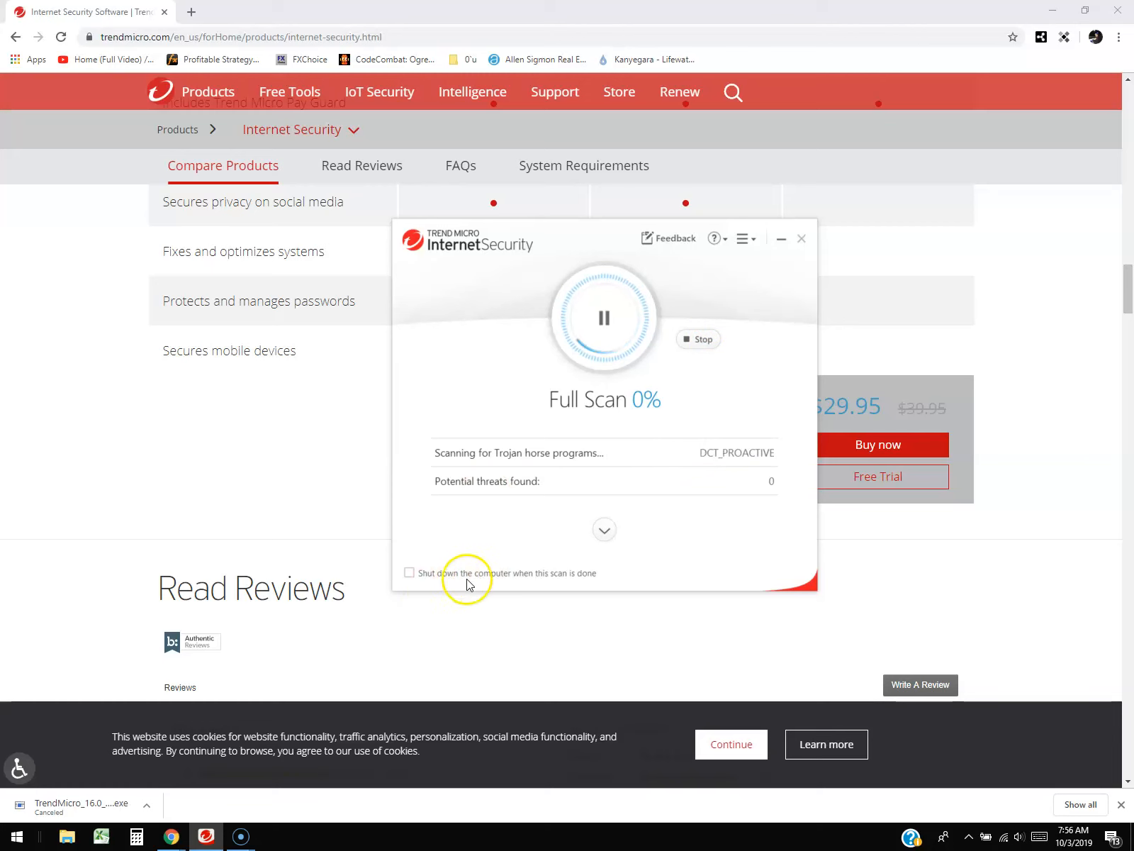
pyautogui.click(745, 242)
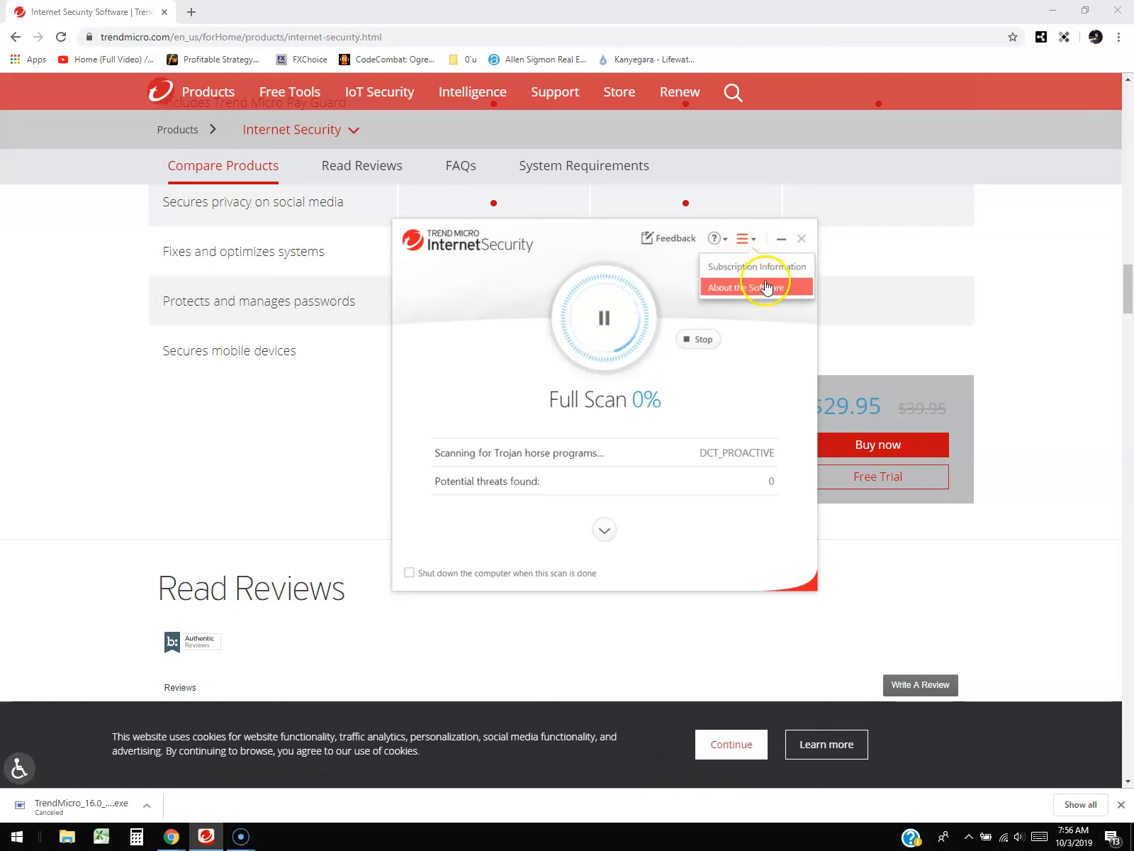
pyautogui.click(787, 408)
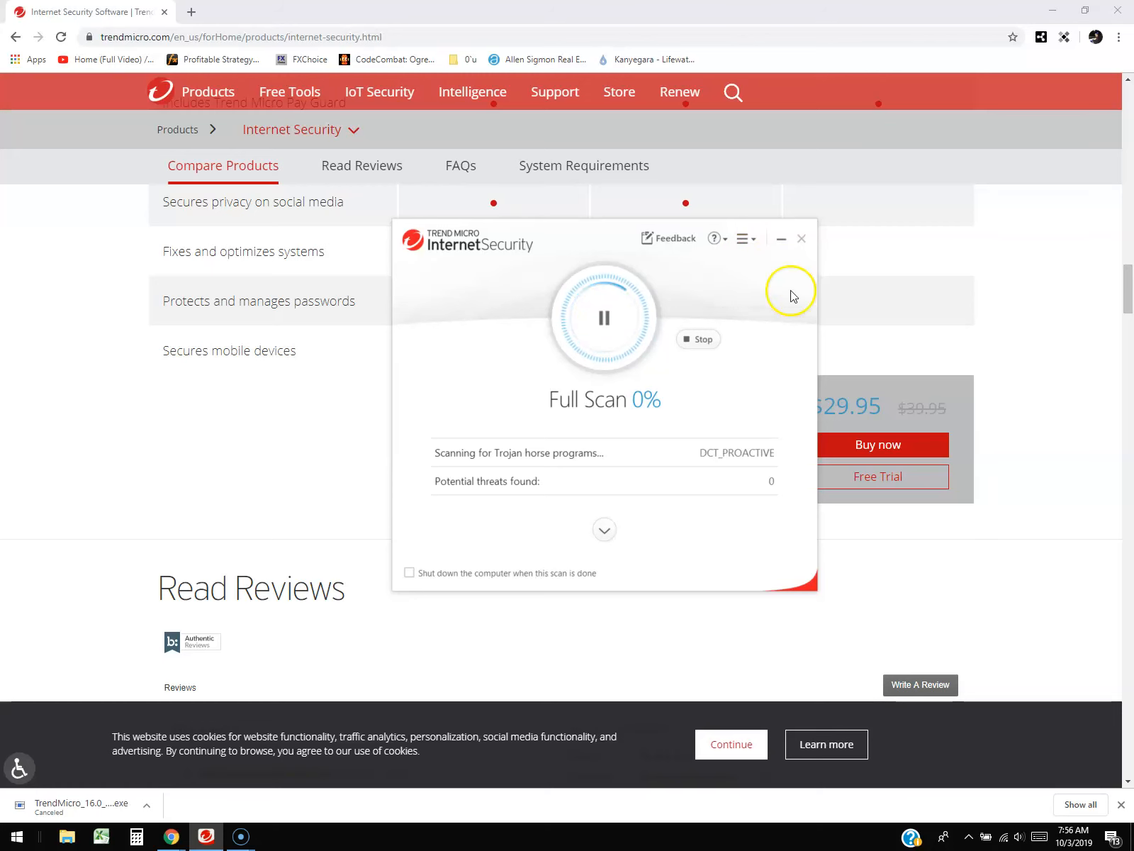
pyautogui.click(745, 240)
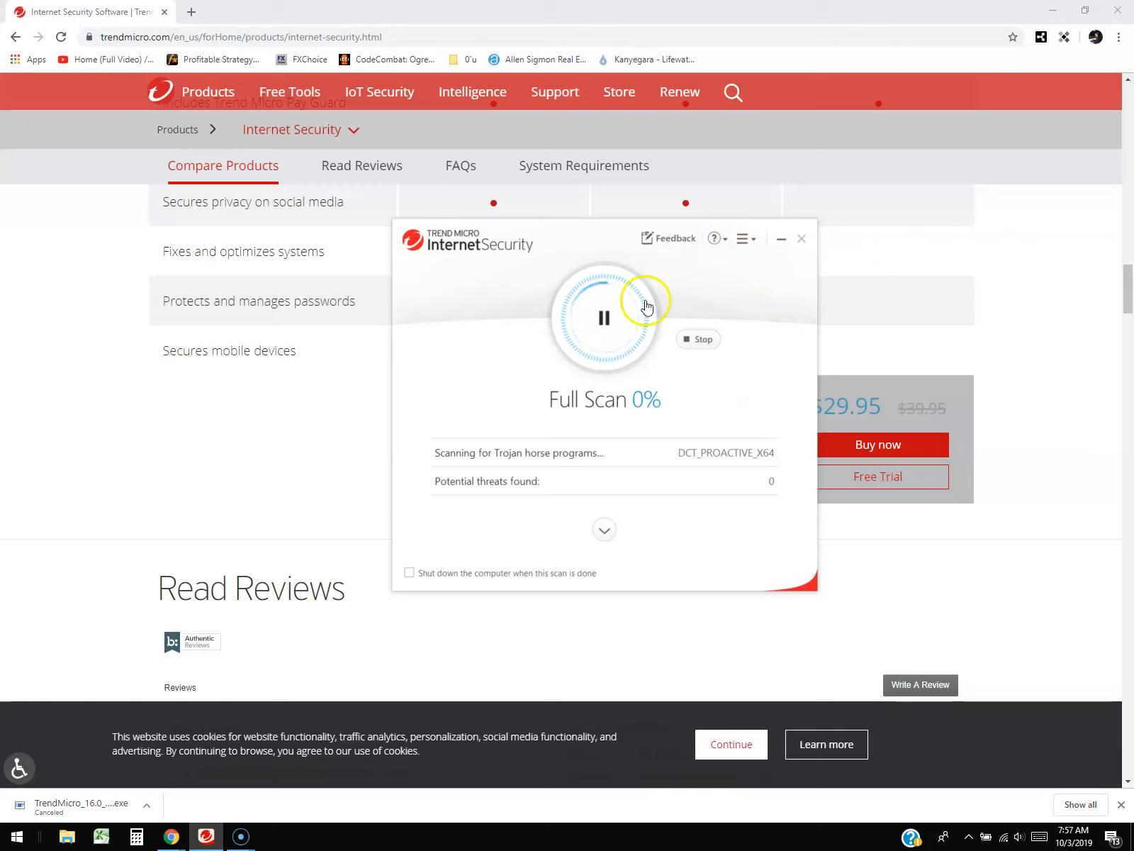
pyautogui.click(453, 239)
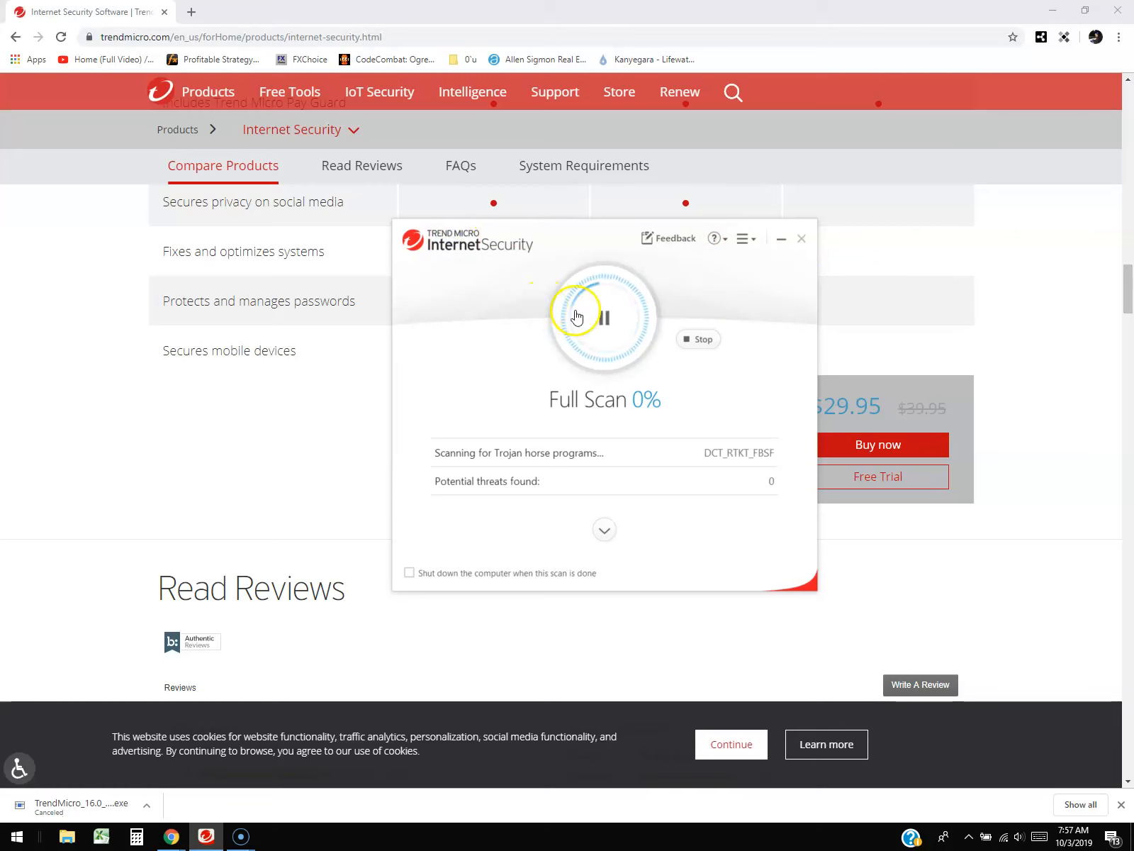
# Open the device's security settings and enable real-time scanning for compressed files (like ZIP files)
pyautogui.click(612, 538)
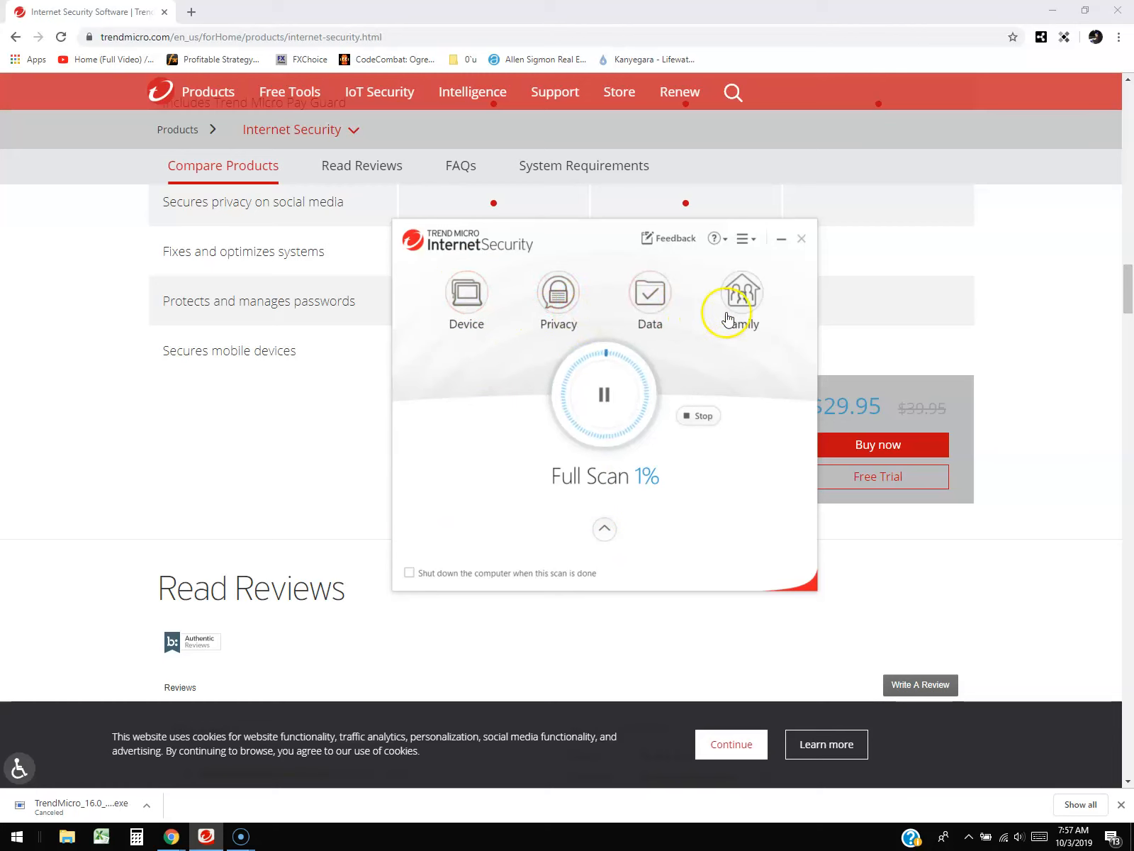
pyautogui.click(471, 306)
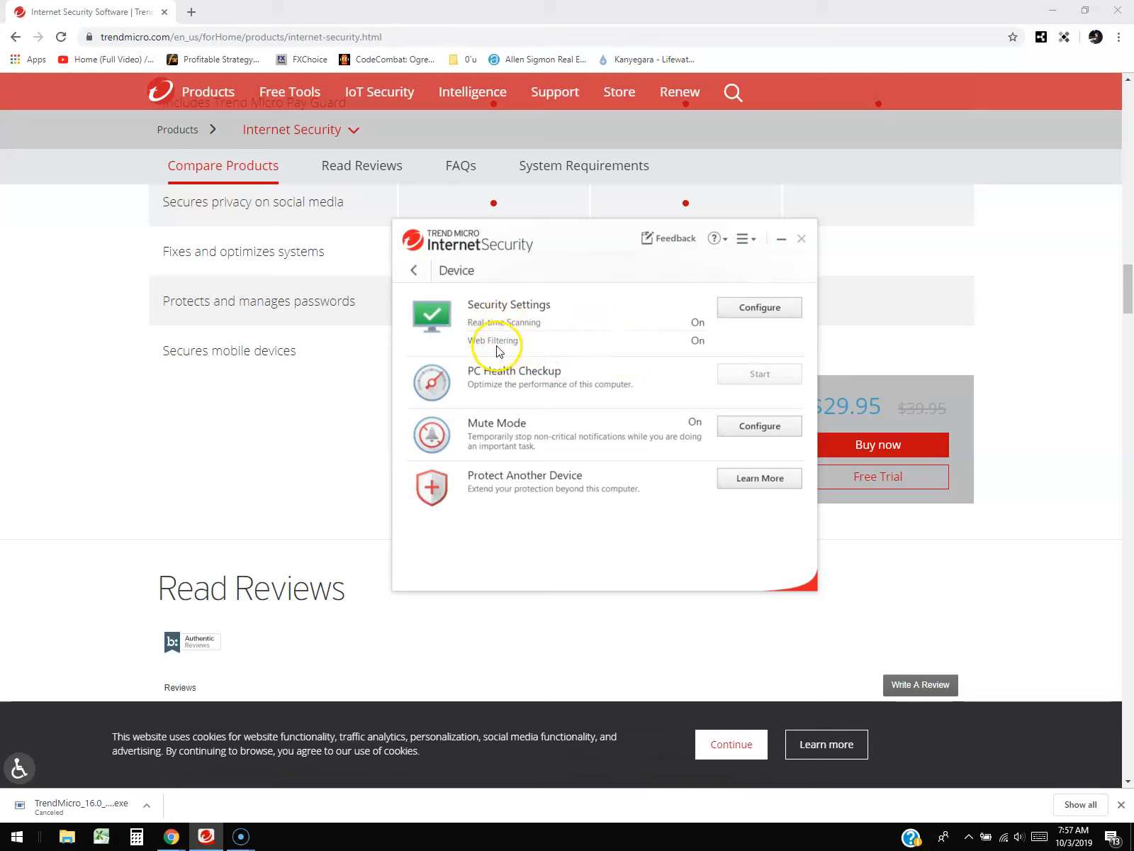
pyautogui.click(771, 312)
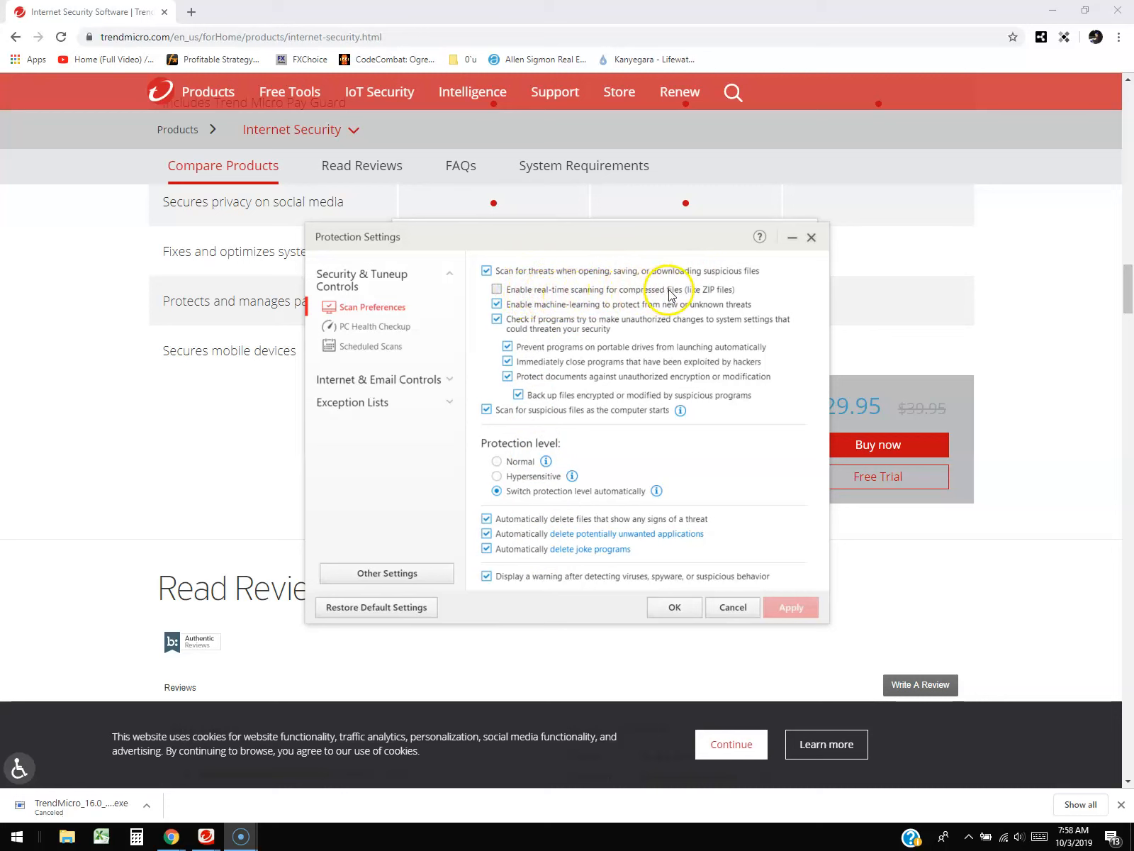
pyautogui.click(497, 289)
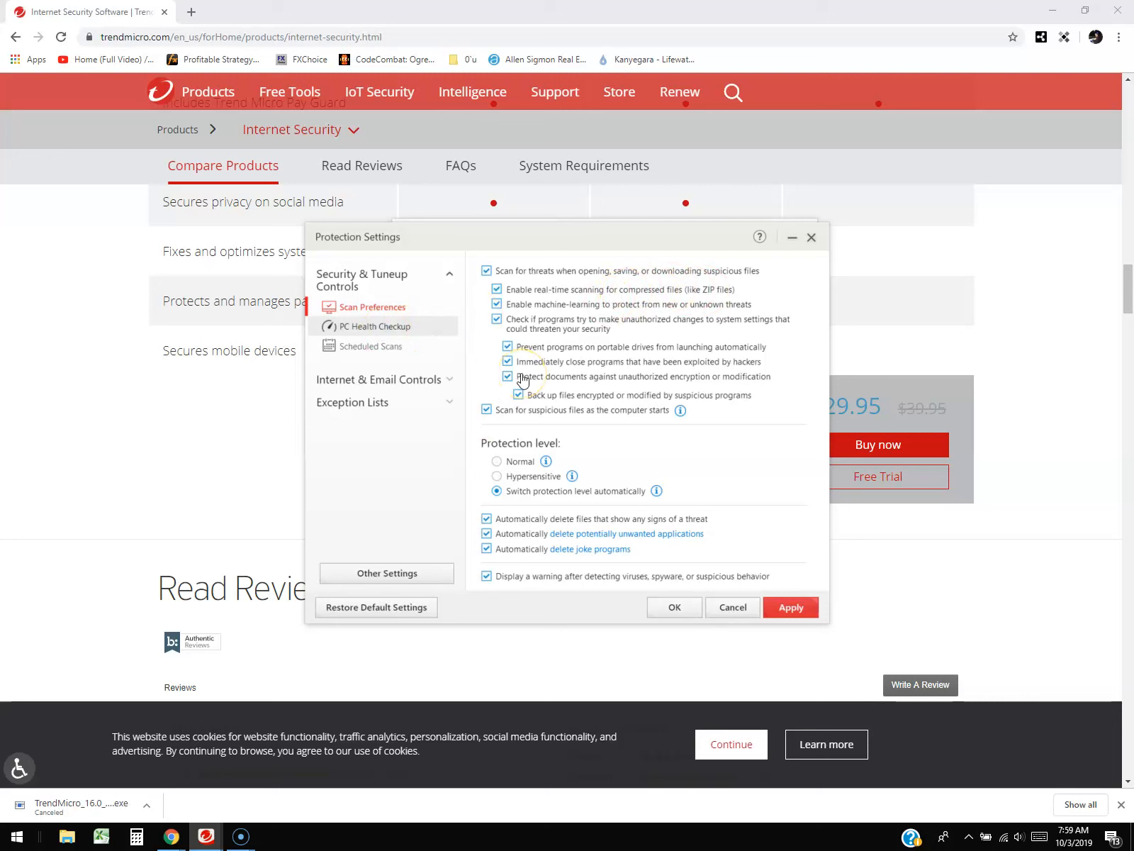
# Set the scheduled scan to a Full scan every Sunday at 7:00 AM and apply the protection settings
pyautogui.click(380, 333)
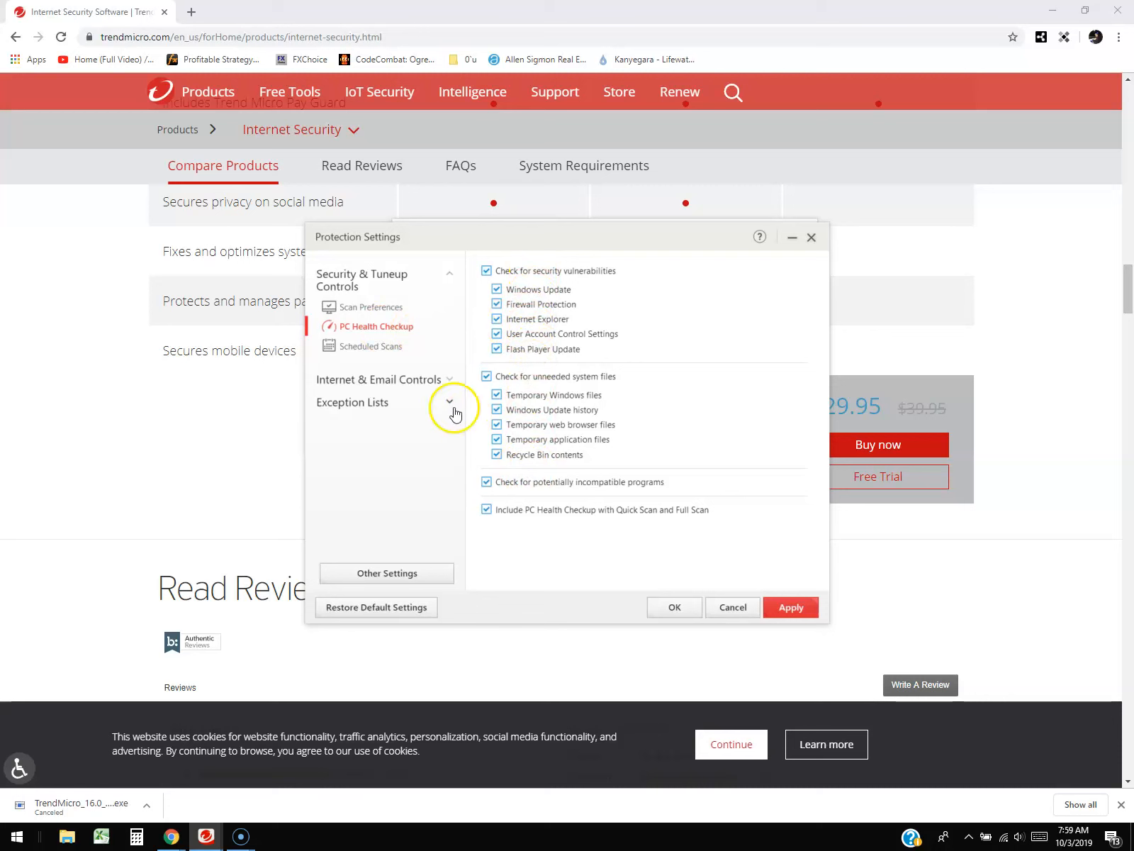
pyautogui.click(381, 344)
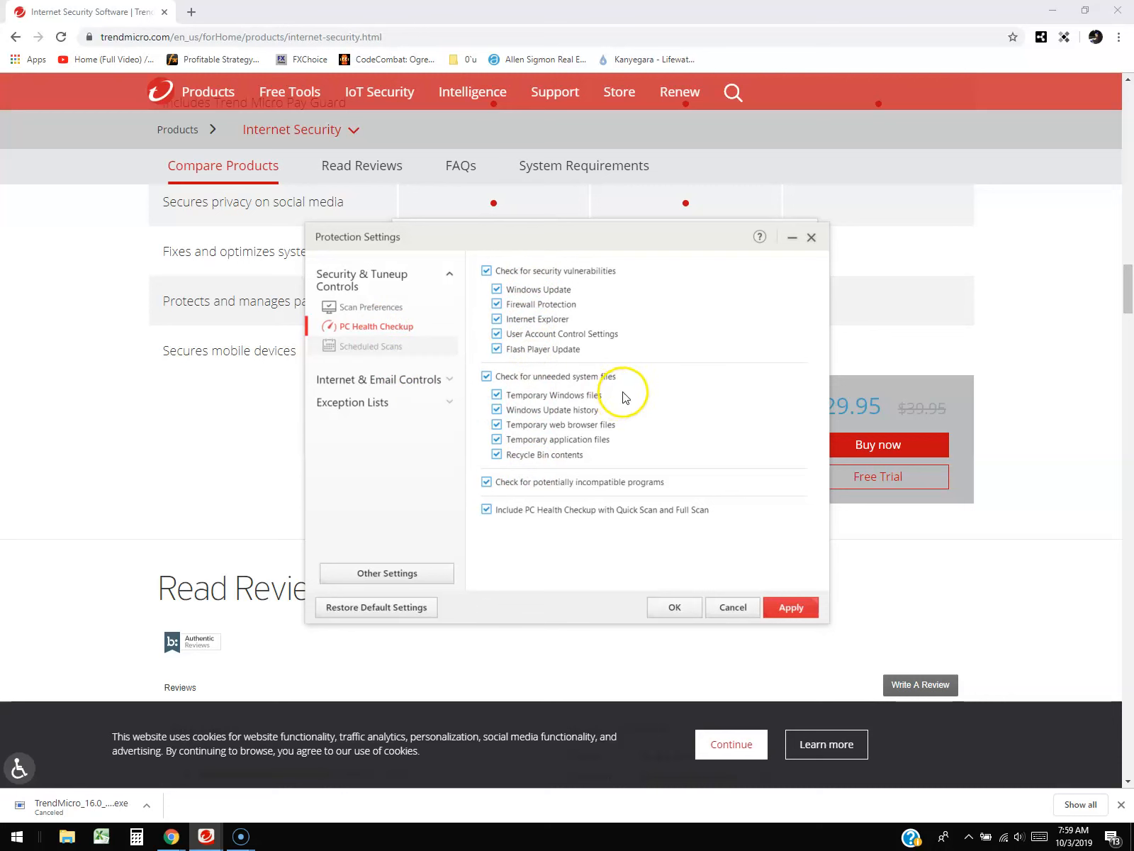
pyautogui.click(502, 344)
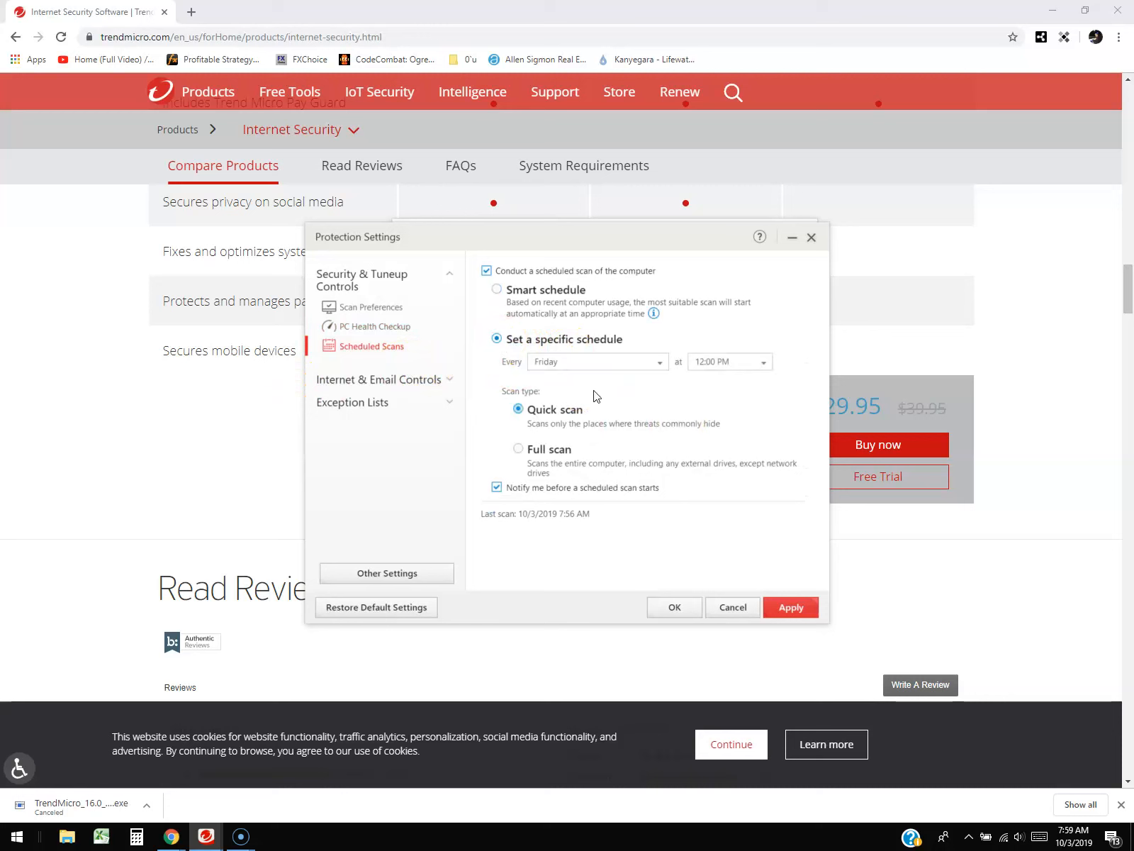
pyautogui.click(659, 362)
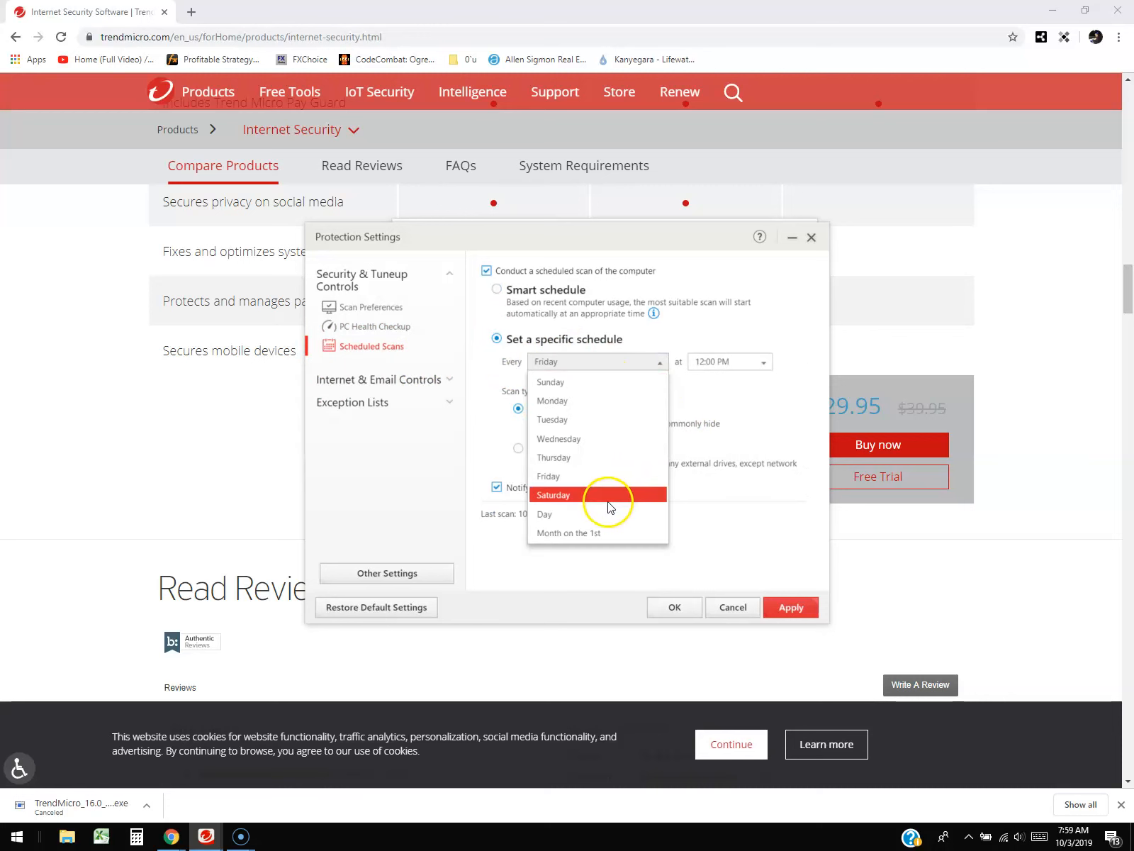
pyautogui.click(582, 381)
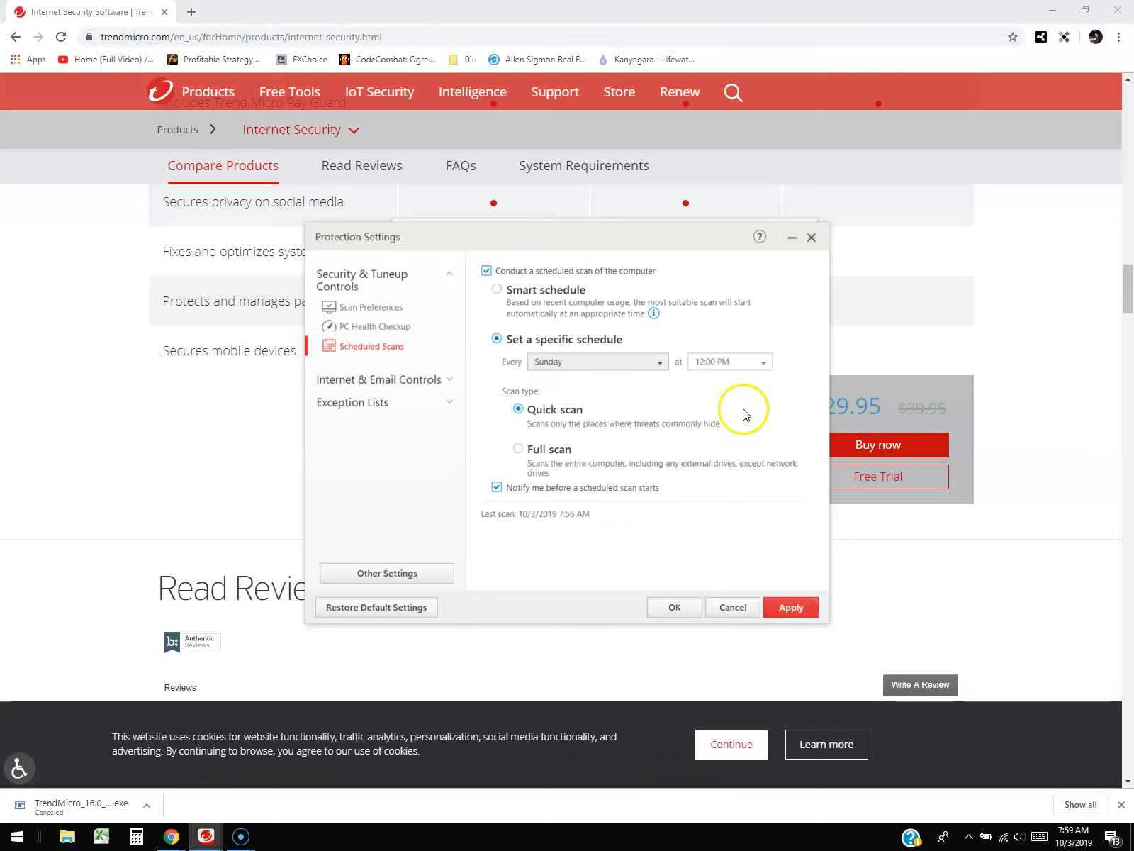
pyautogui.click(741, 363)
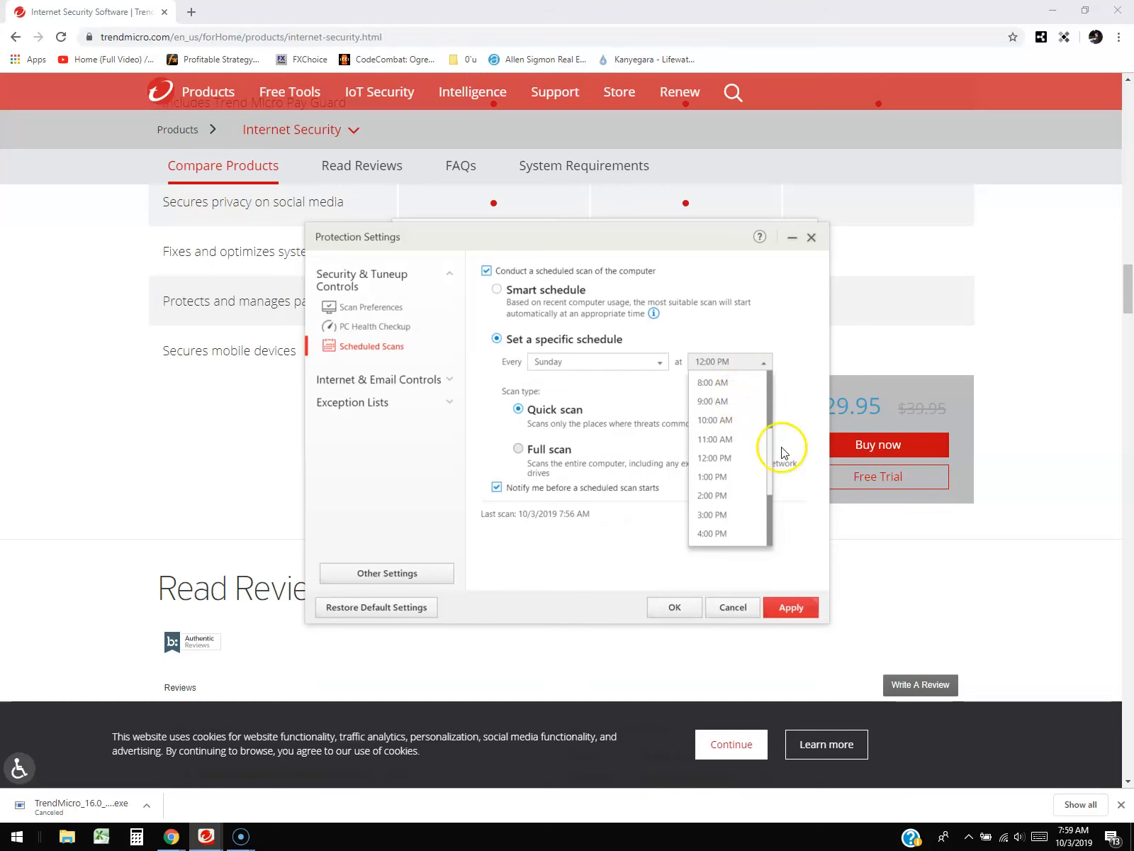
pyautogui.scroll(1, 772, 451)
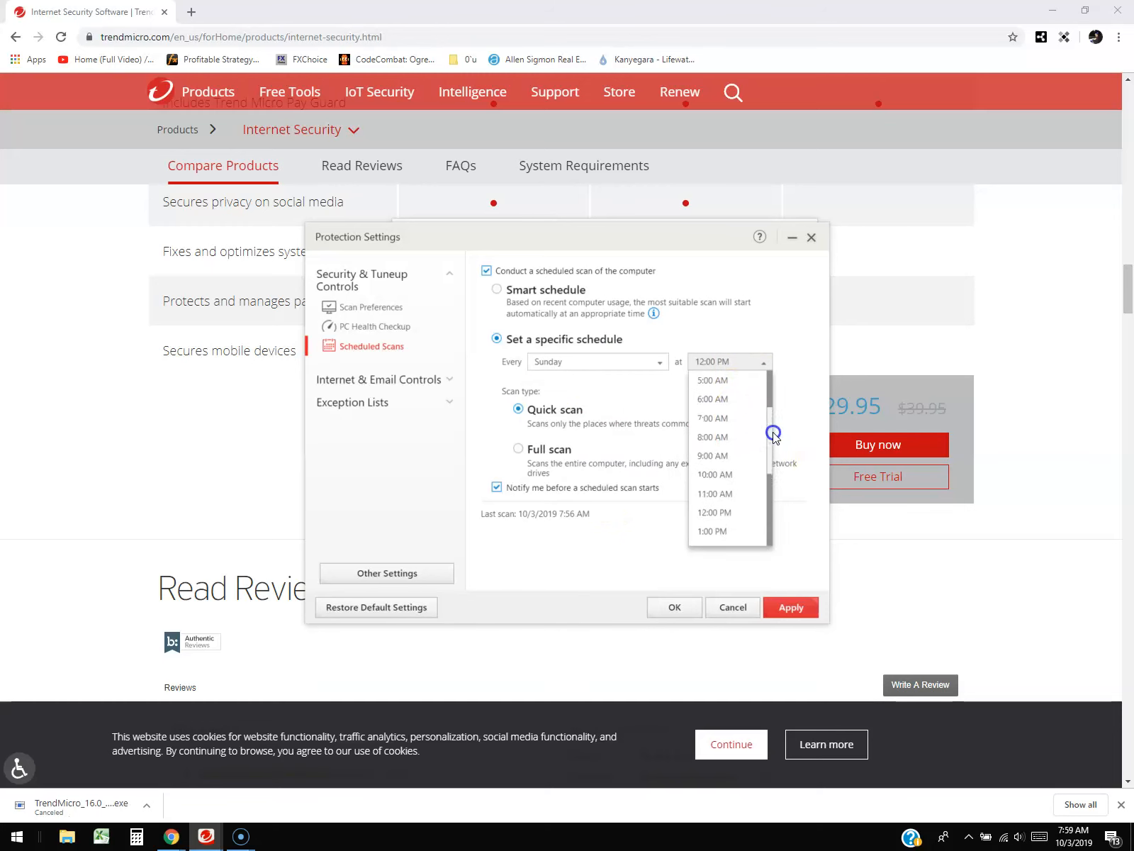
pyautogui.click(720, 418)
pyautogui.click(519, 449)
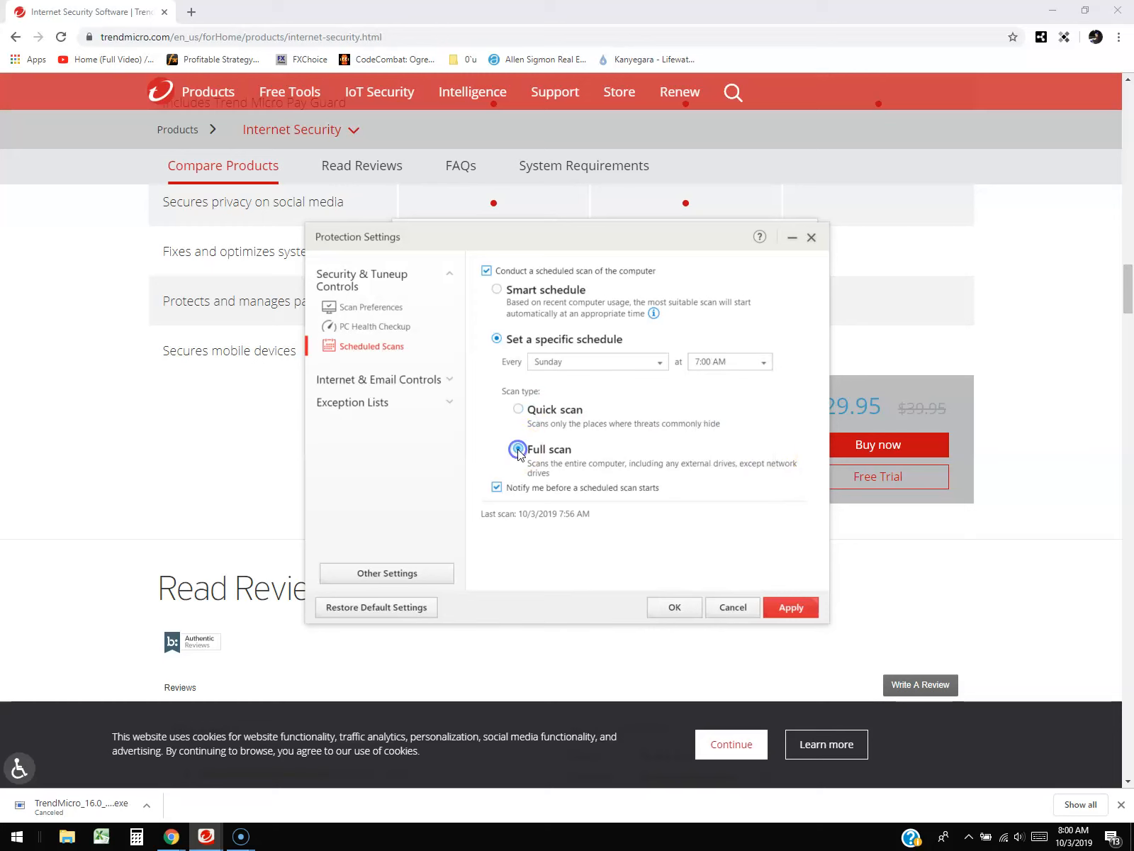
pyautogui.click(794, 608)
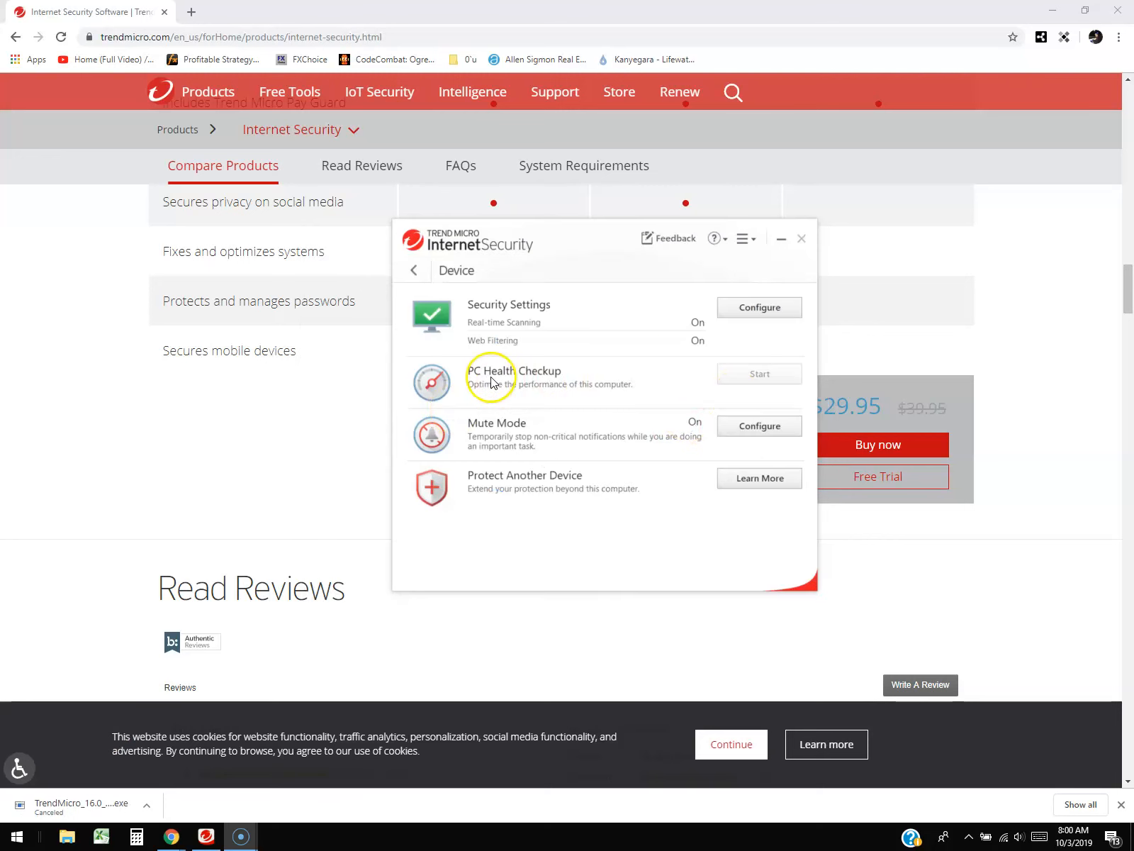
# Configure Mute Mode to disable Windows Update during Mute Mode, keep Mute Mode switched on and save the settings
pyautogui.click(759, 378)
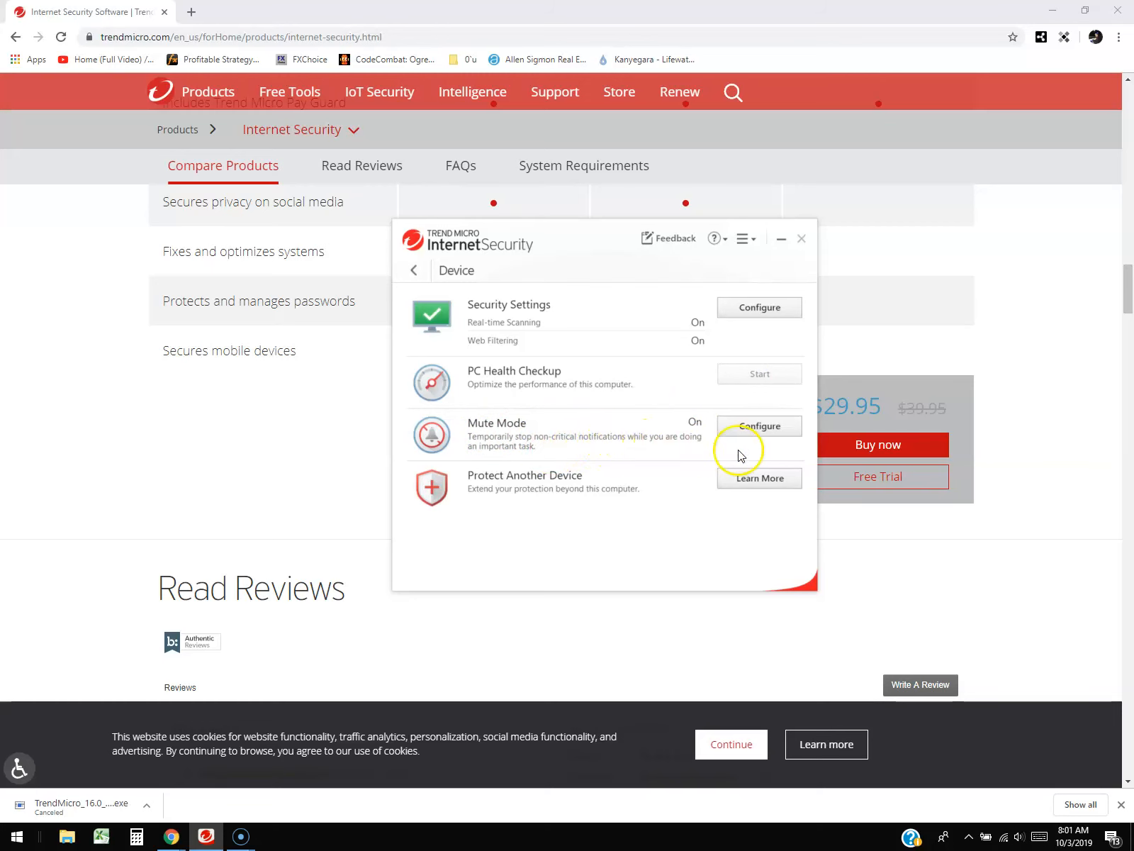
pyautogui.click(762, 428)
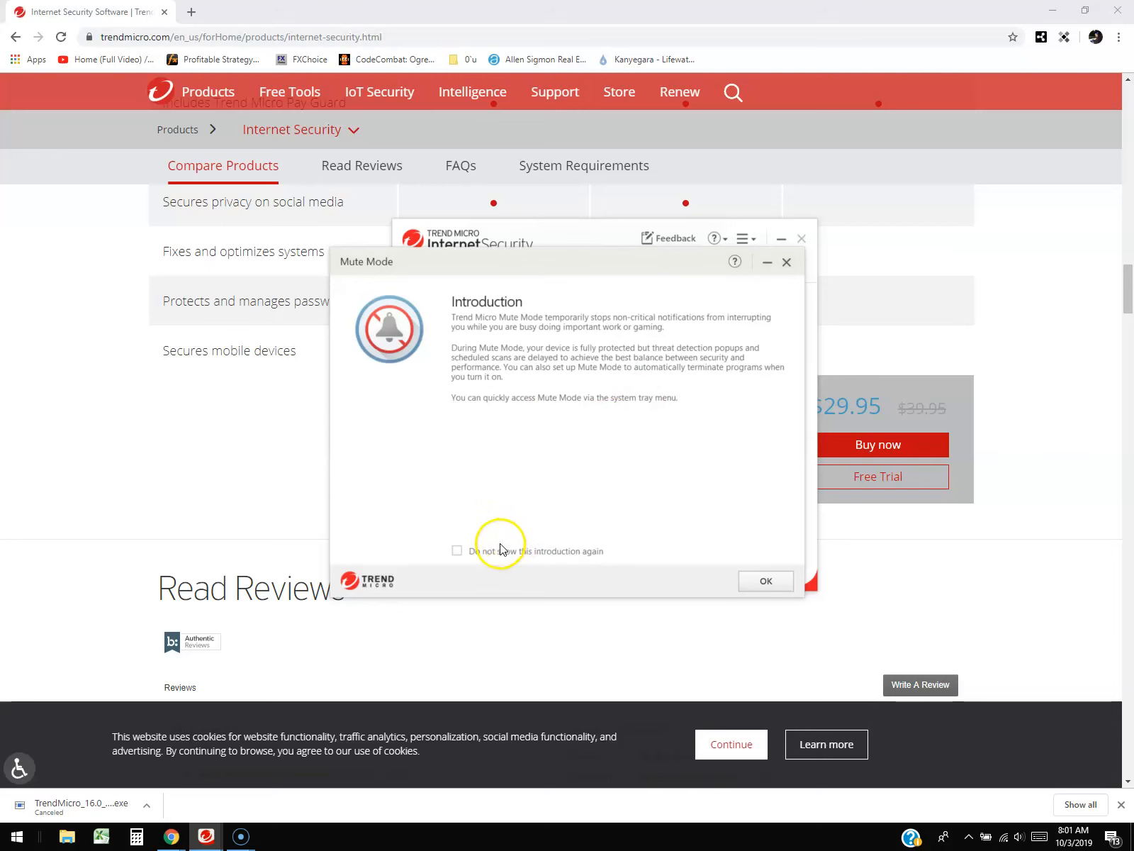
pyautogui.moveTo(607, 262); pyautogui.dragTo(655, 259)
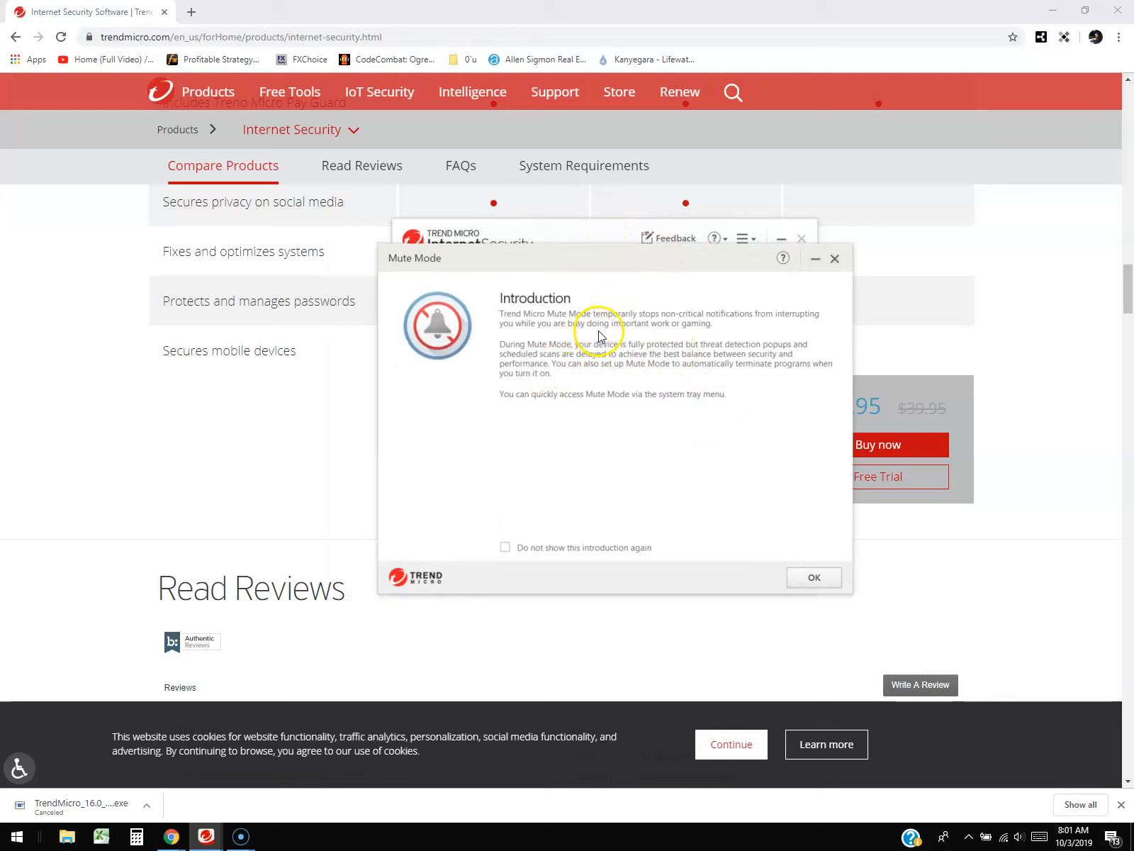
pyautogui.click(812, 579)
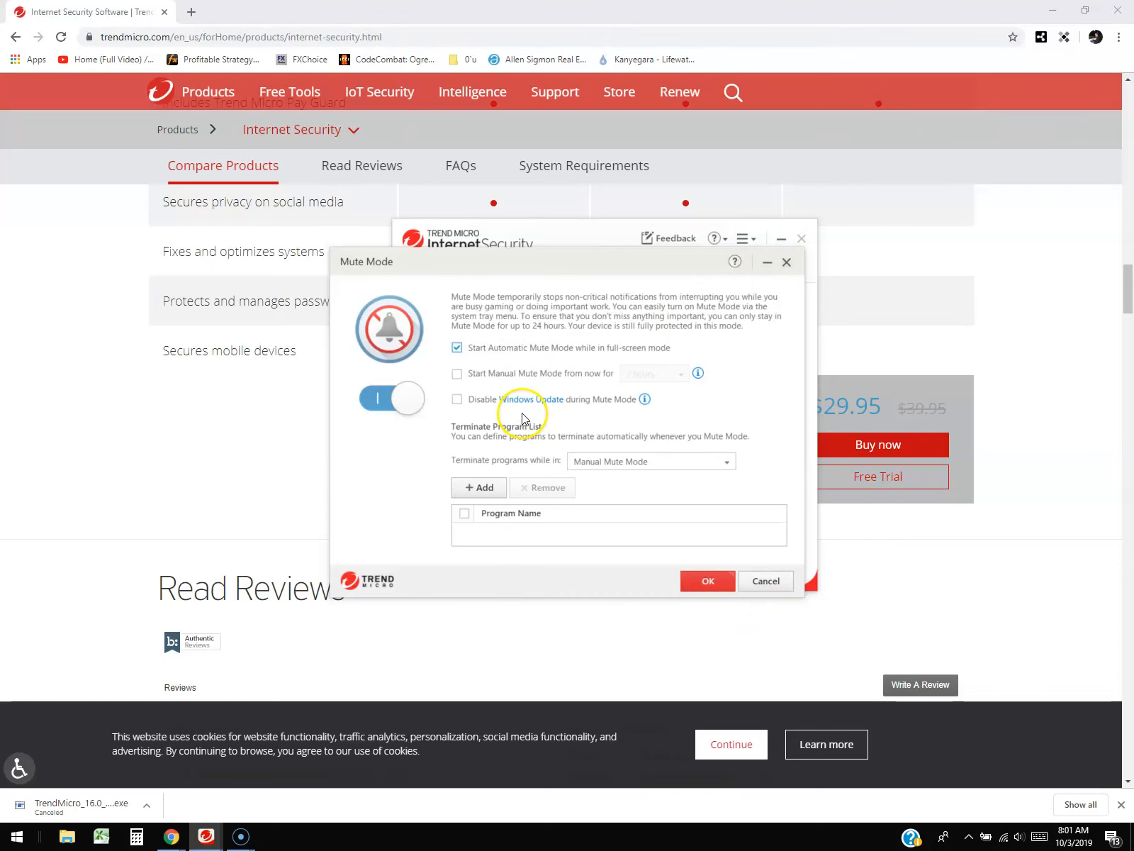
pyautogui.click(459, 400)
pyautogui.moveTo(595, 270)
pyautogui.mouseDown()
pyautogui.moveTo(615, 259)
pyautogui.moveTo(599, 253)
pyautogui.mouseUp()
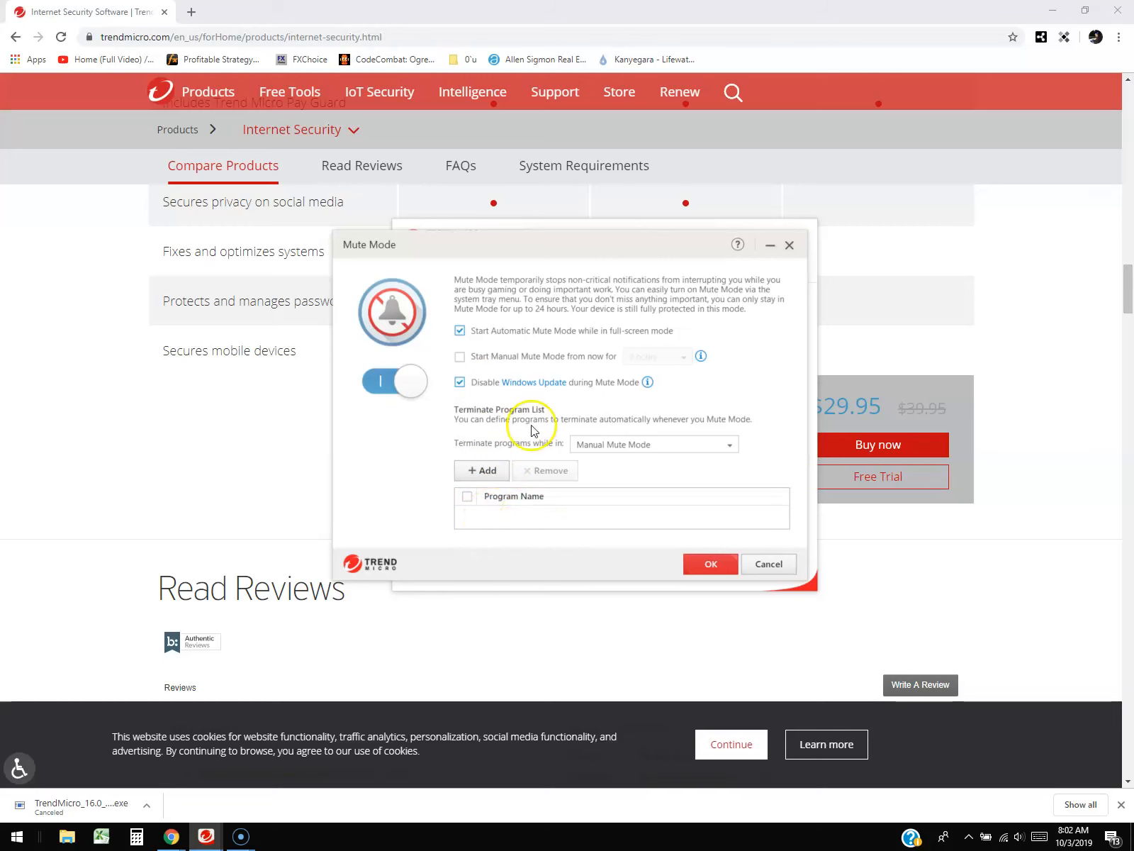
pyautogui.click(398, 392)
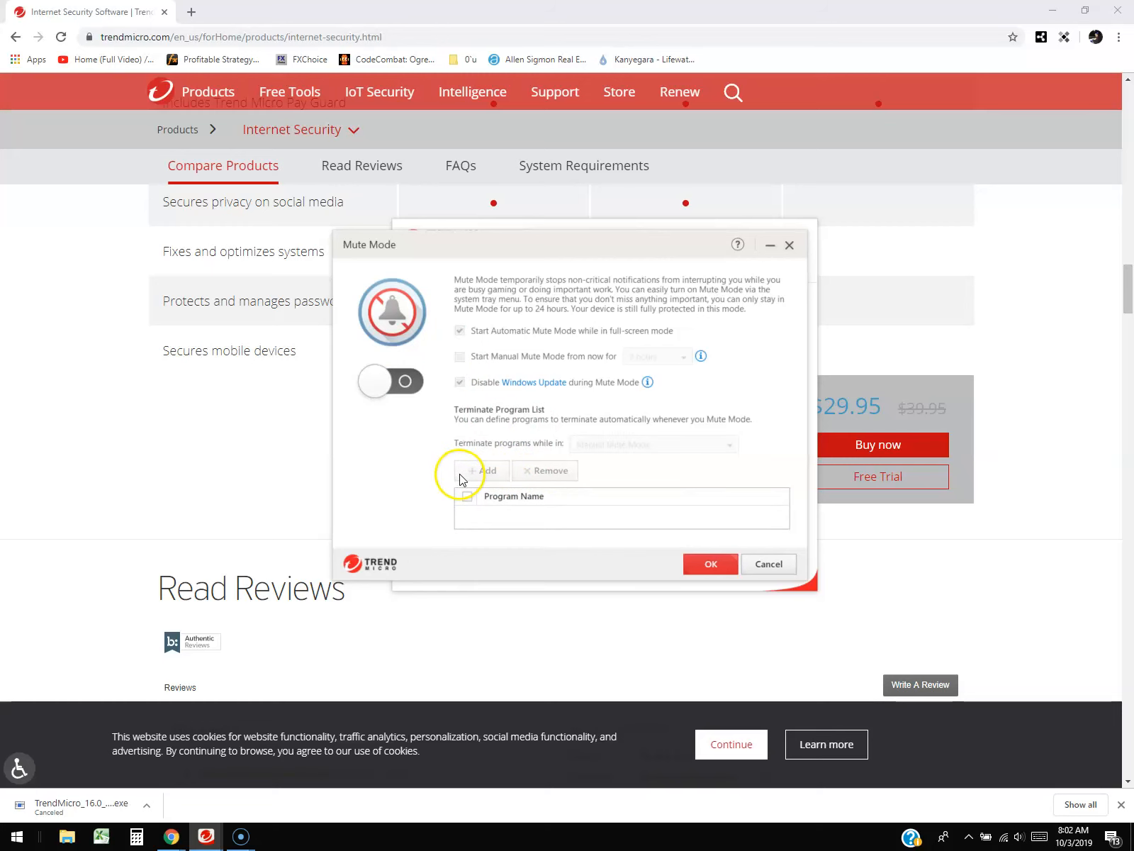
pyautogui.click(411, 384)
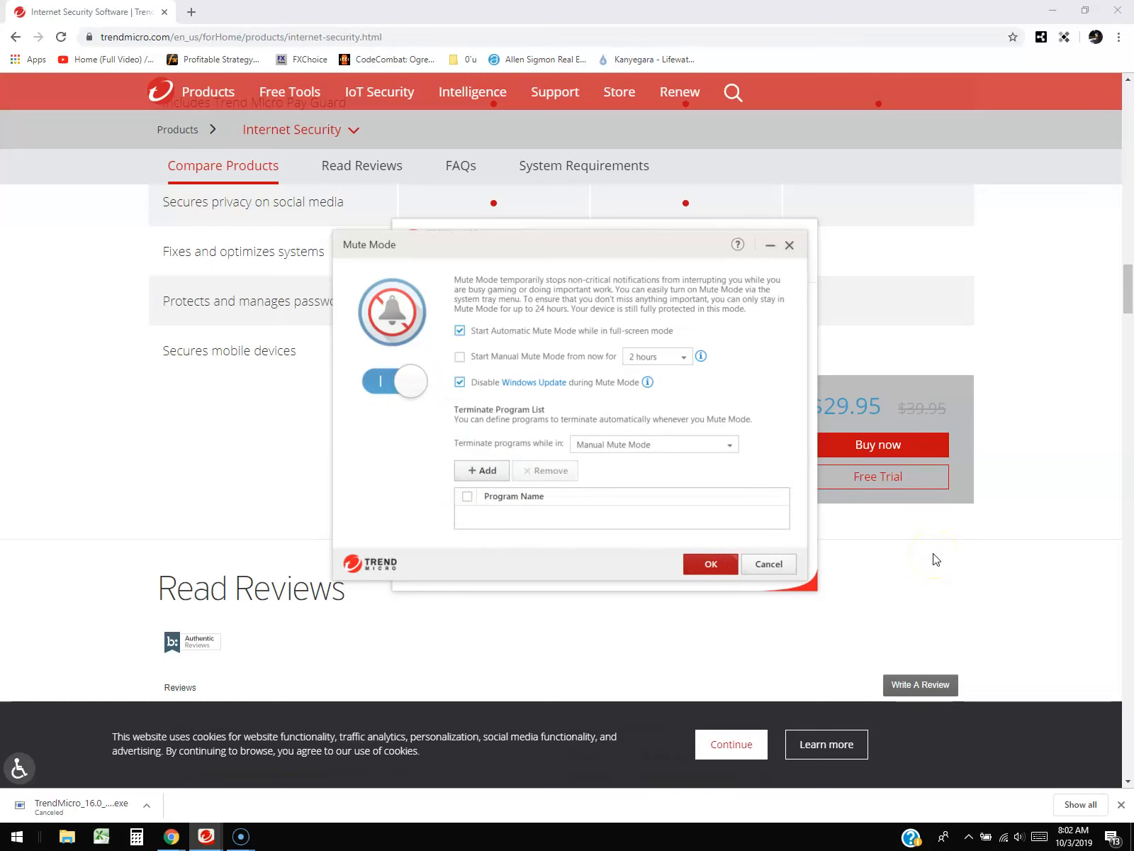
pyautogui.click(711, 565)
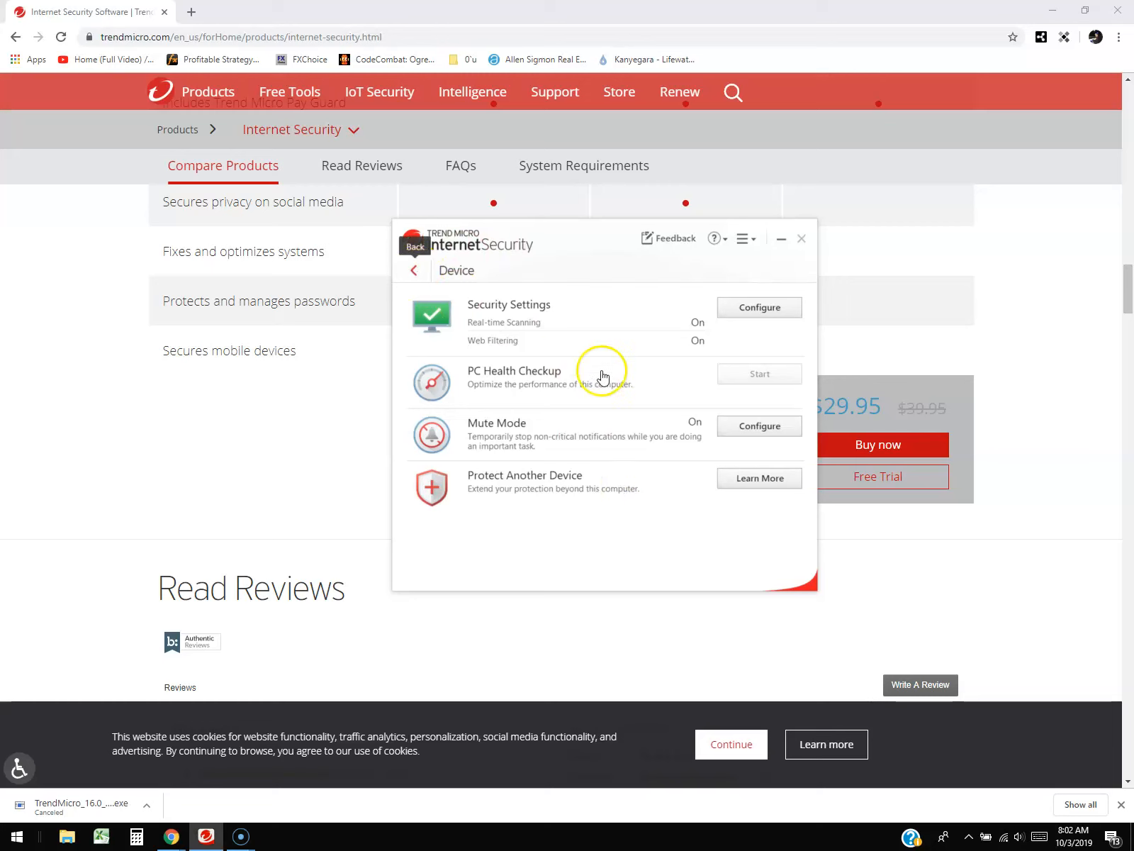
# Review the Privacy protection features and open Pay Guard to examine its introduction page, closing its browser window when done
pyautogui.click(627, 382)
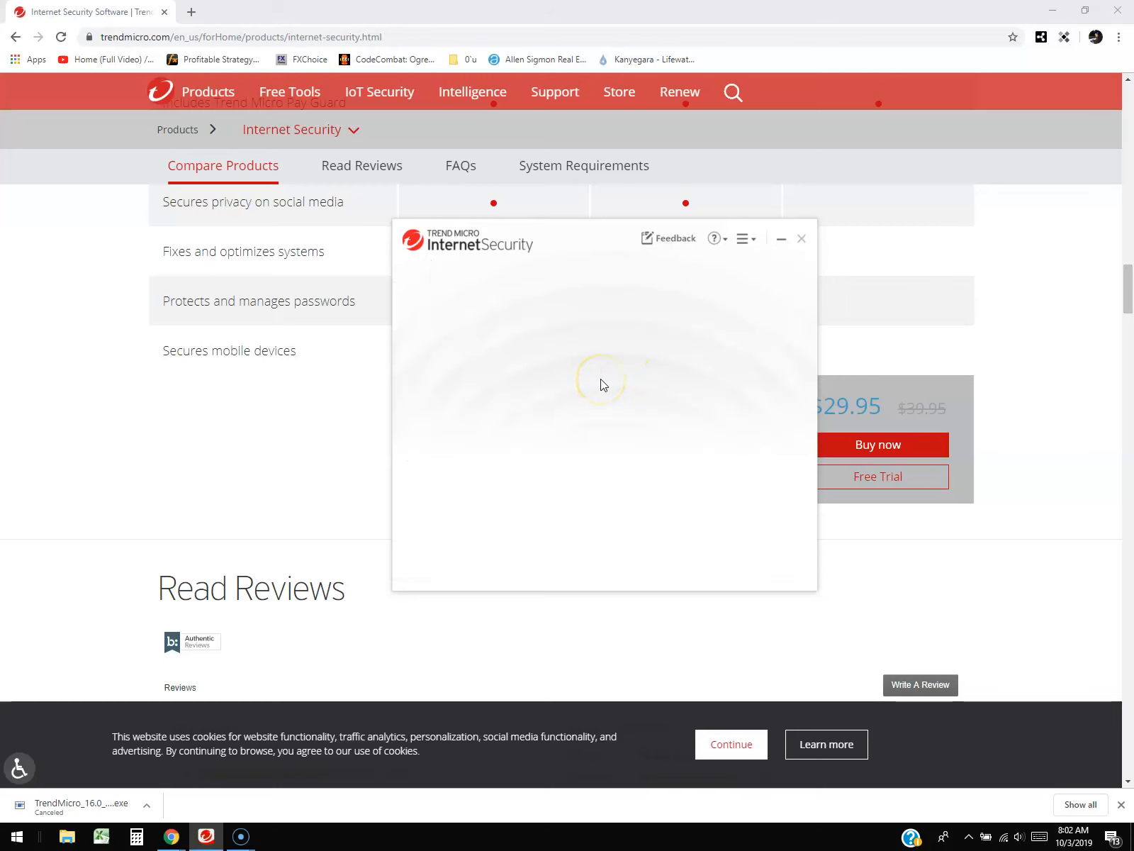
pyautogui.click(560, 316)
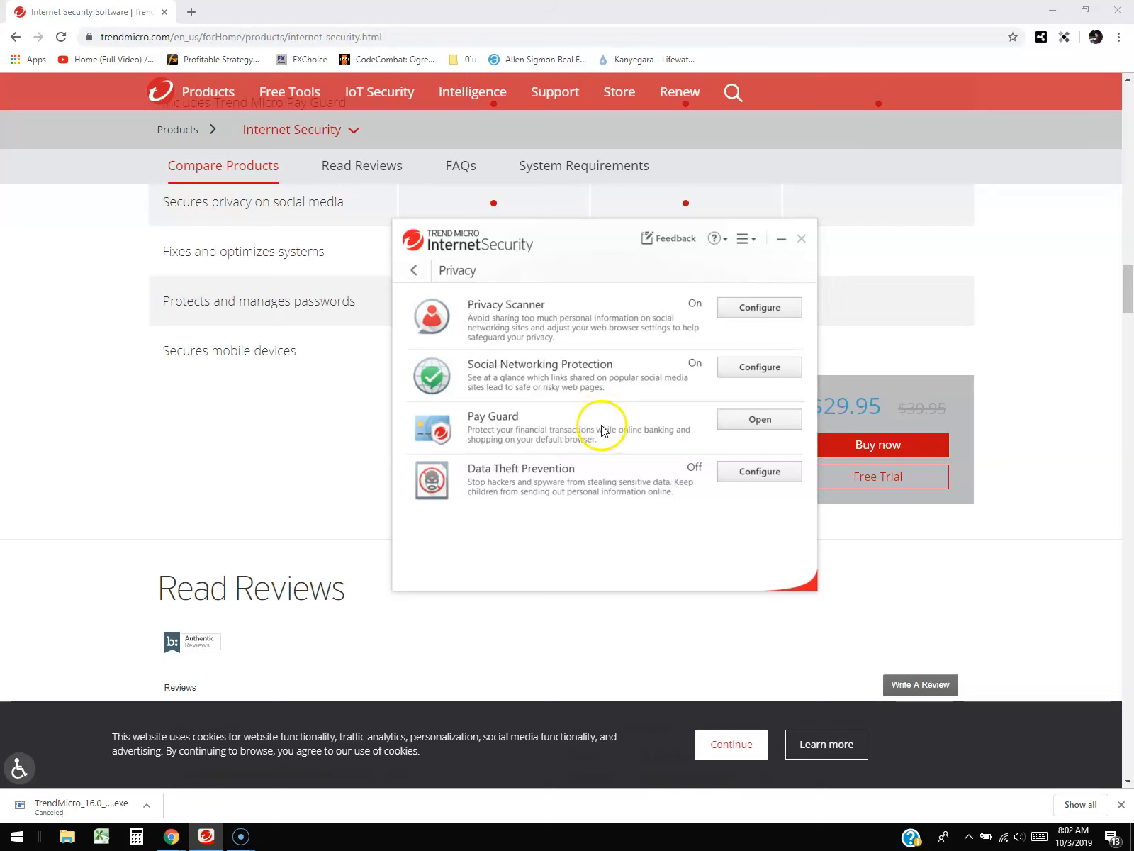
pyautogui.moveTo(592, 246); pyautogui.dragTo(583, 239)
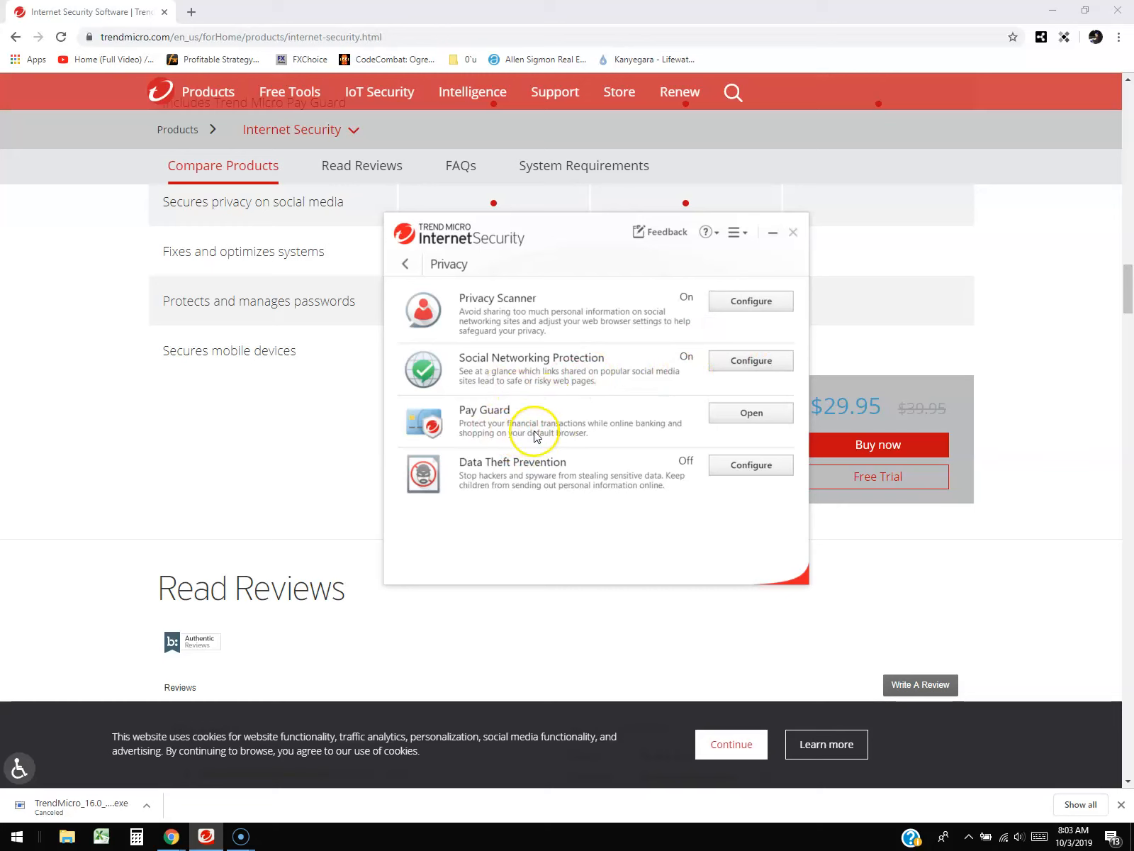
pyautogui.click(753, 413)
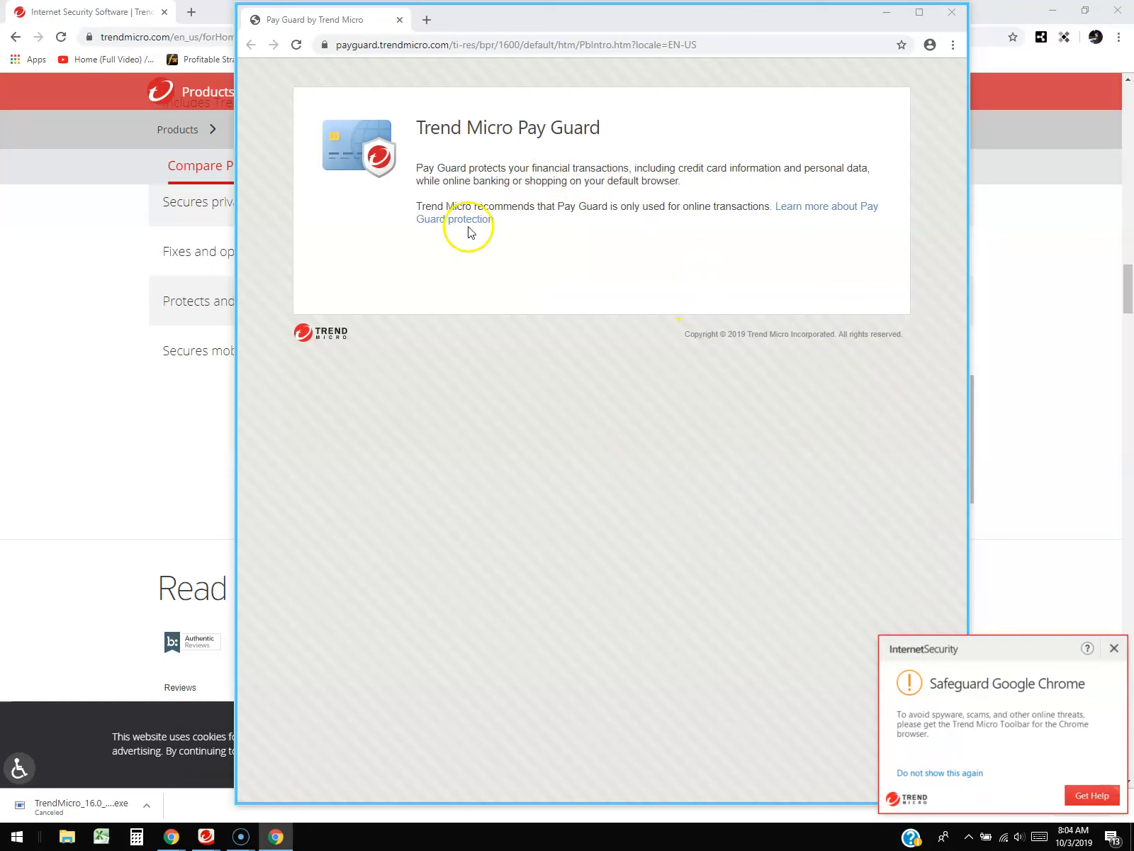
pyautogui.click(722, 42)
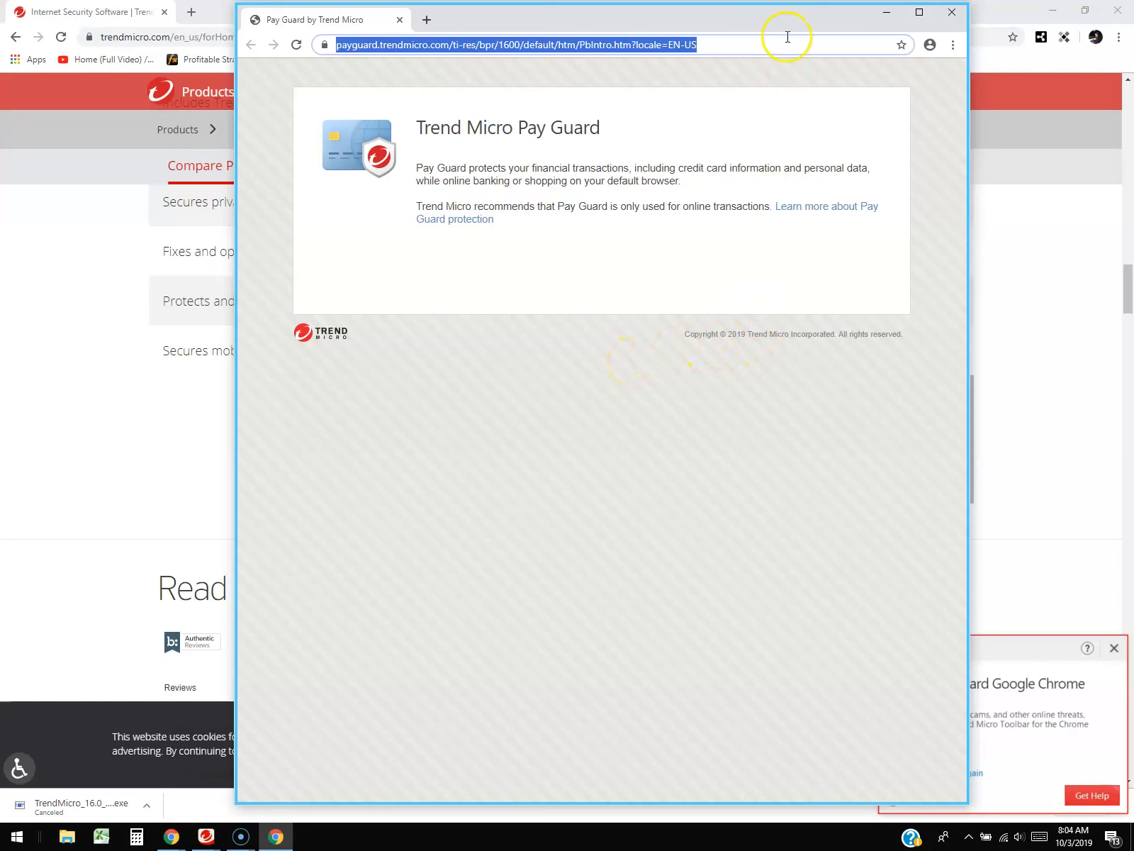
pyautogui.click(962, 20)
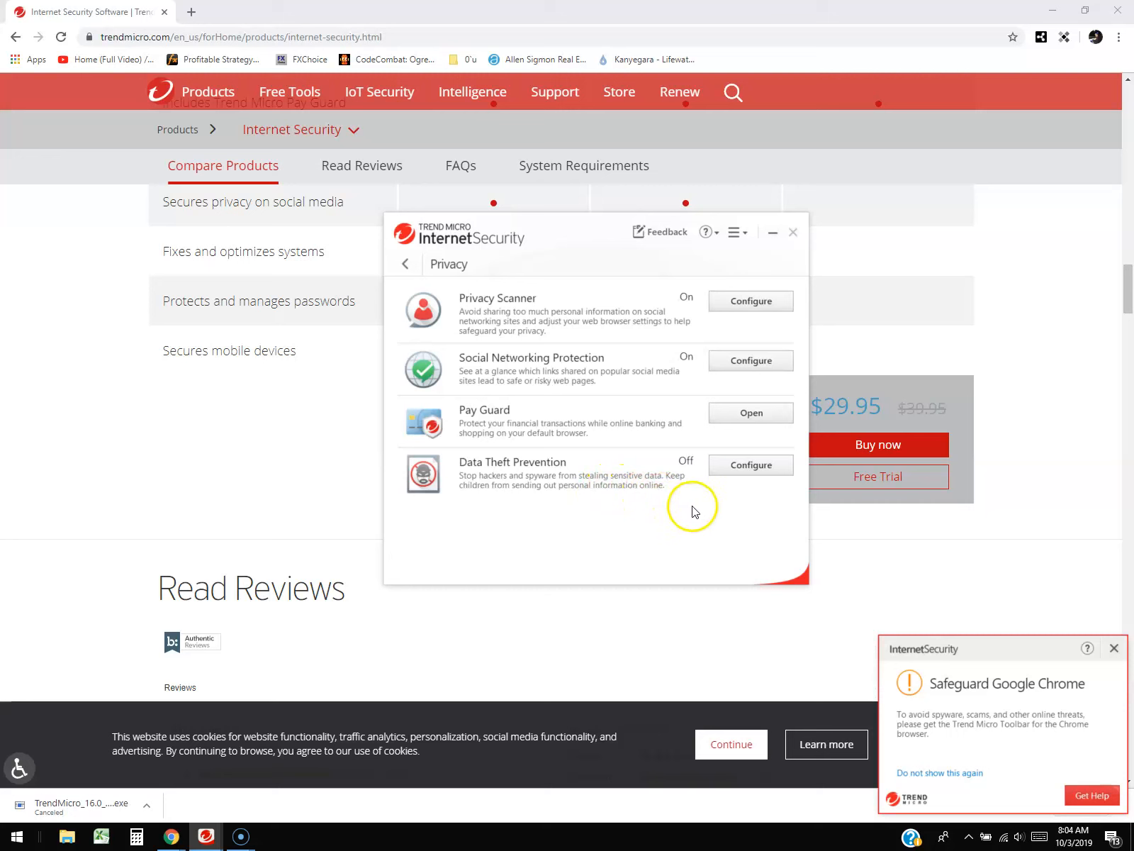
# Open the Data Theft Prevention settings and create the required settings password, entering it in both password fields
pyautogui.click(739, 470)
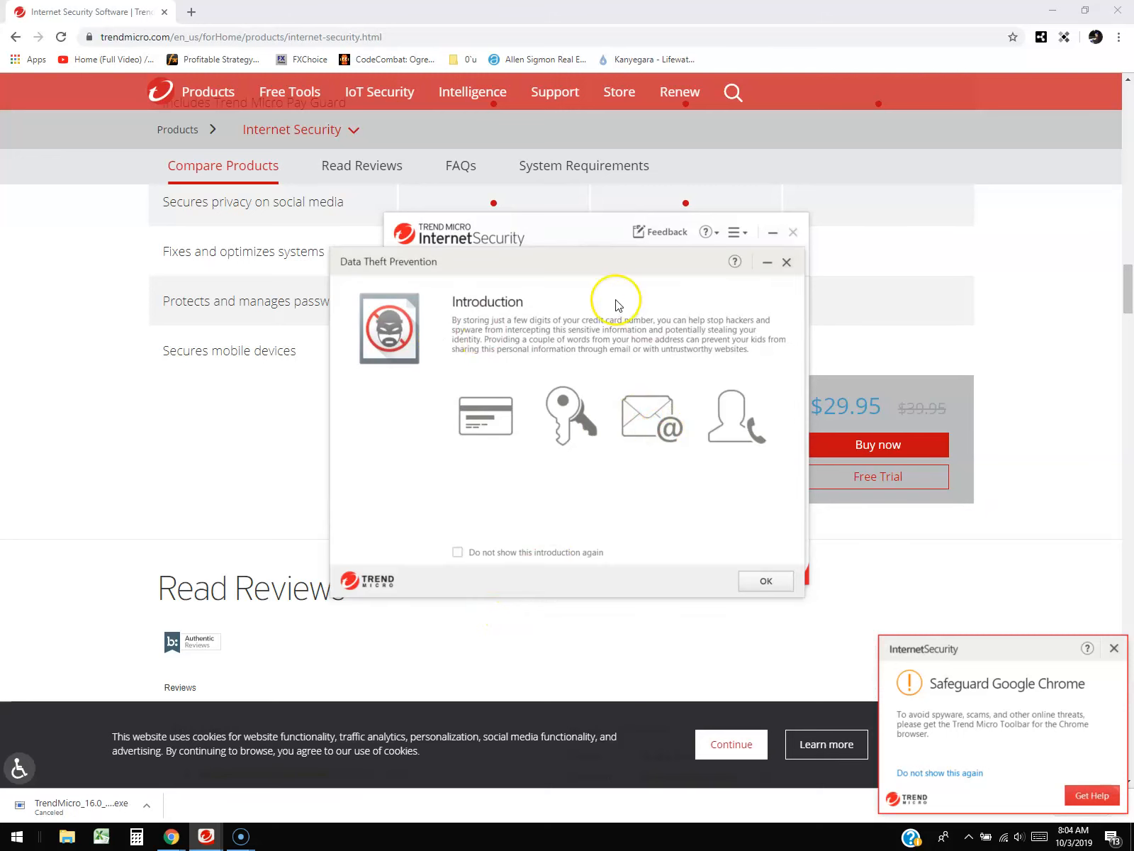
pyautogui.click(755, 580)
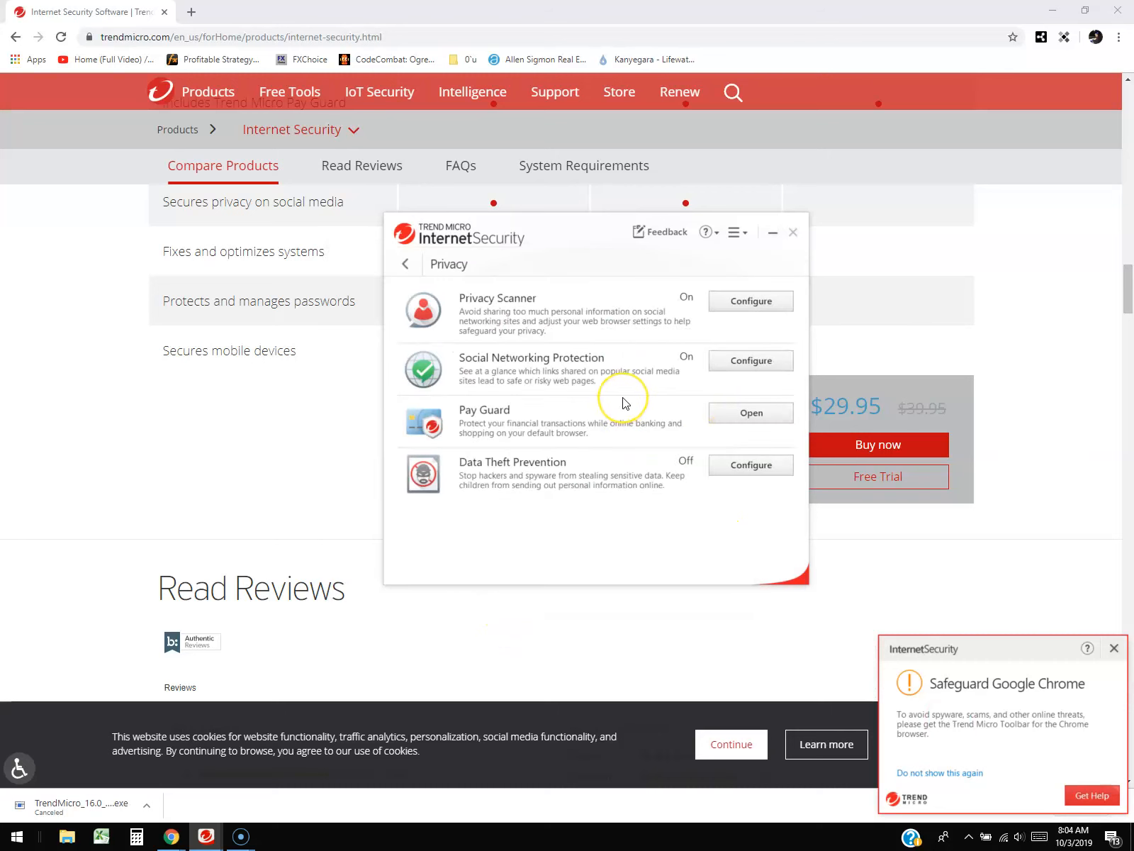
pyautogui.click(1114, 648)
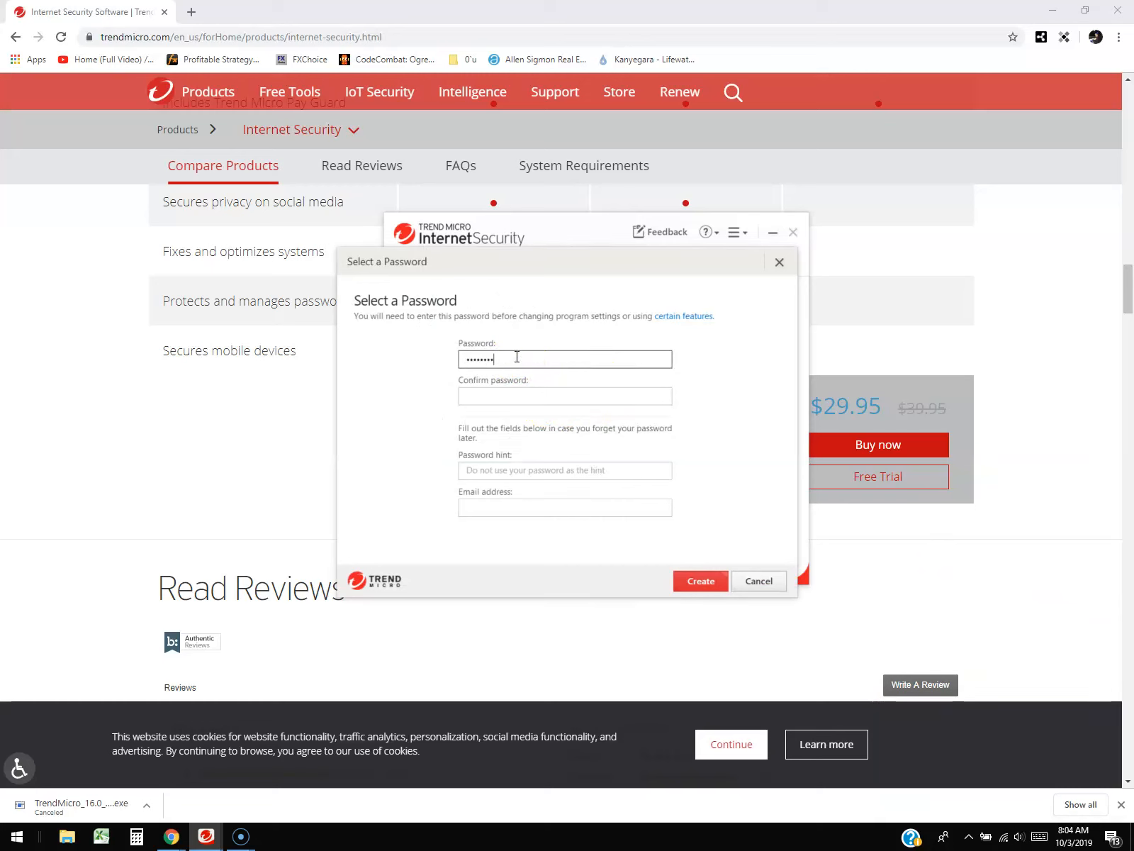
pyautogui.click(558, 399)
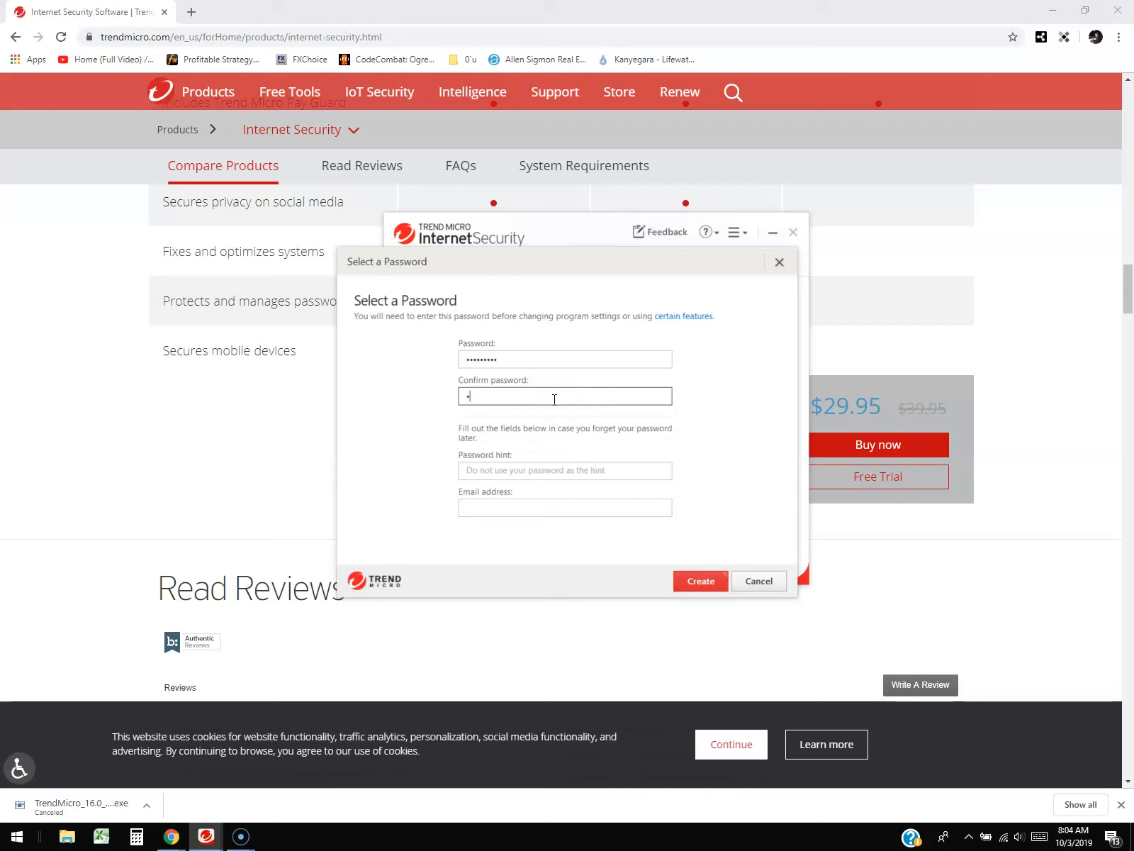
pyautogui.write('•••••••••')
pyautogui.click(564, 509)
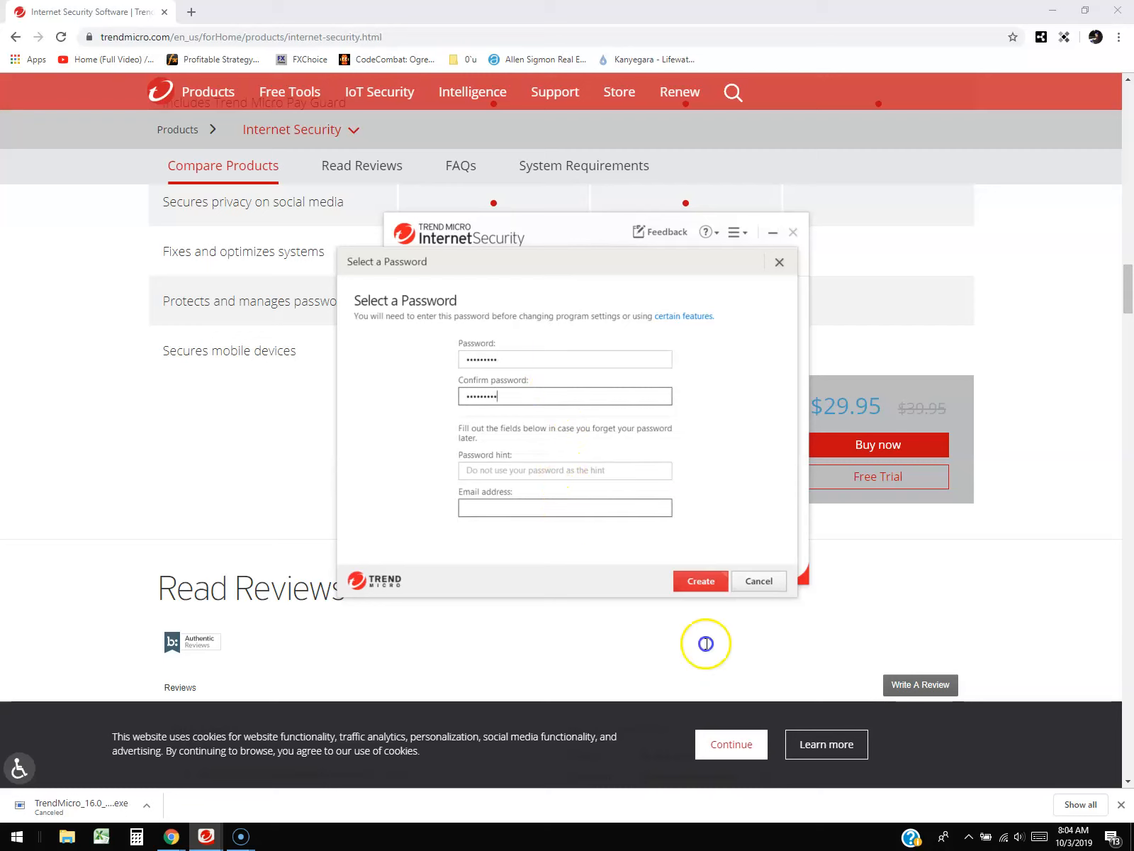
pyautogui.click(704, 580)
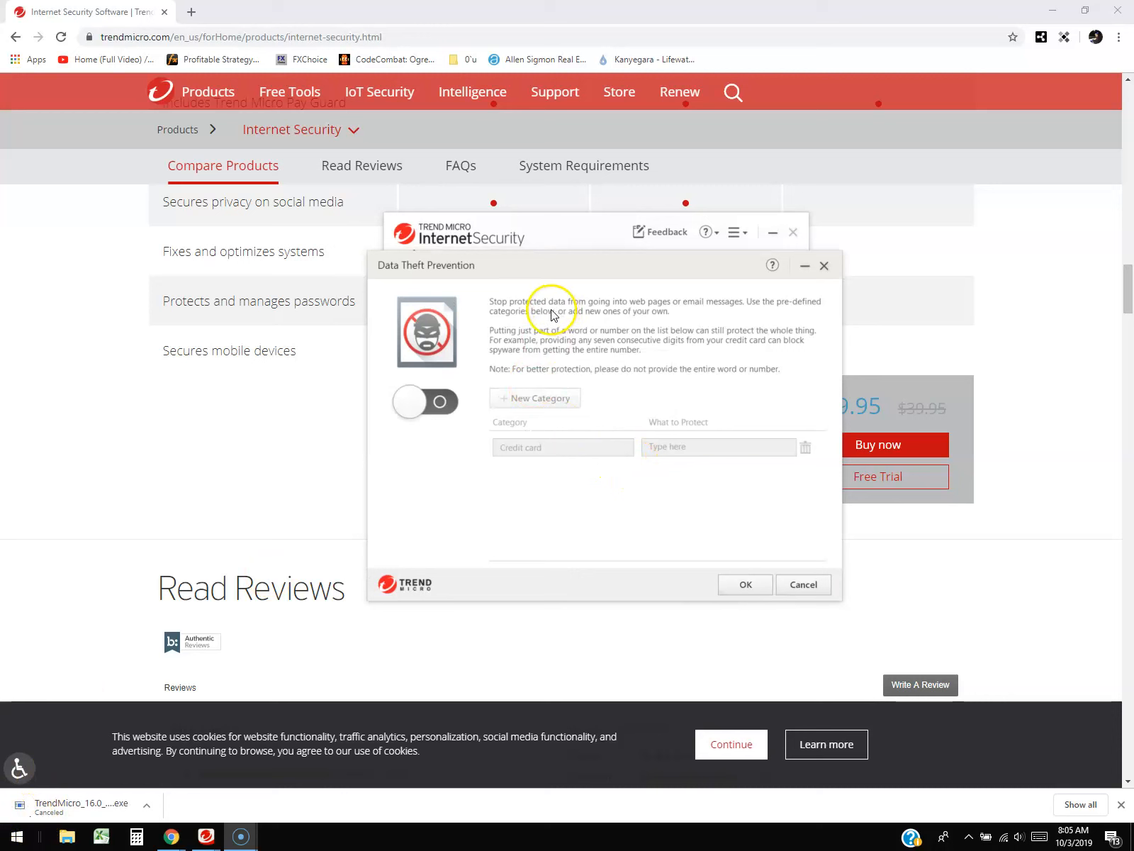
# Try turning on Data Theft Prevention and adding a new category above the Credit card entry, closing the settings without saving
pyautogui.click(440, 403)
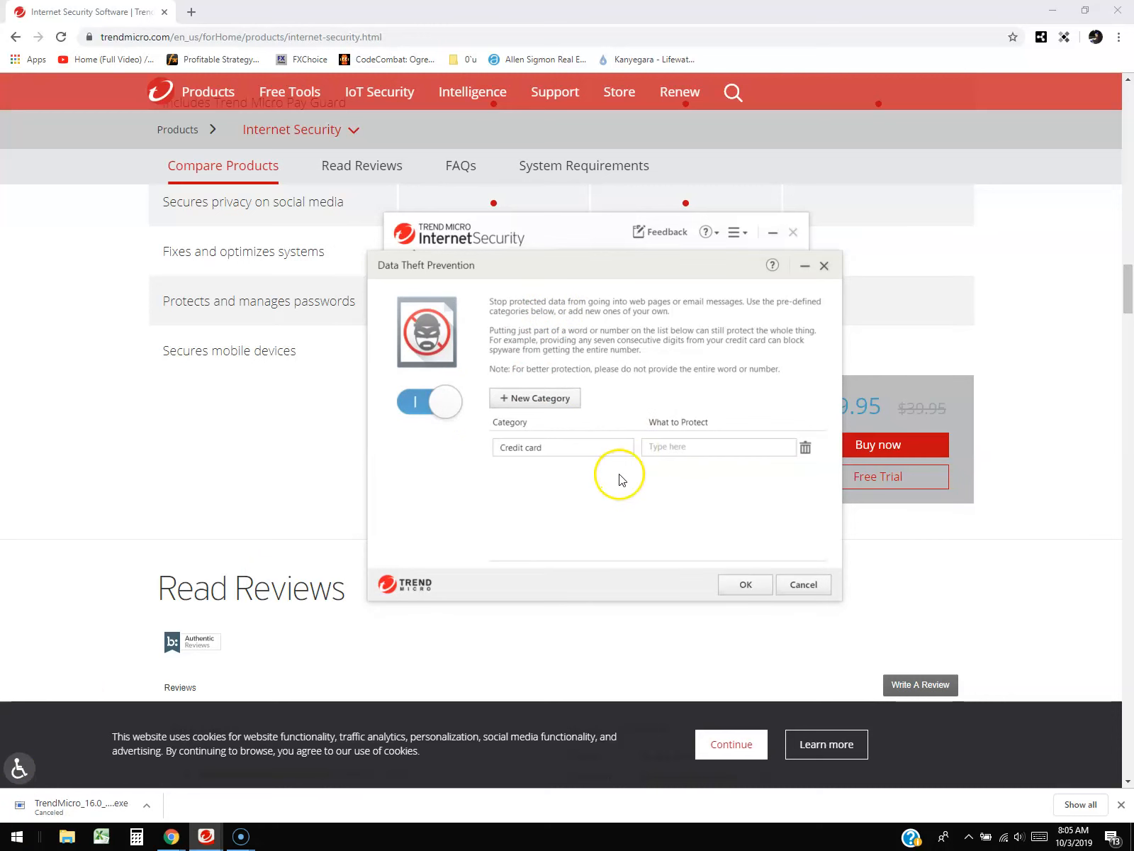
pyautogui.click(546, 398)
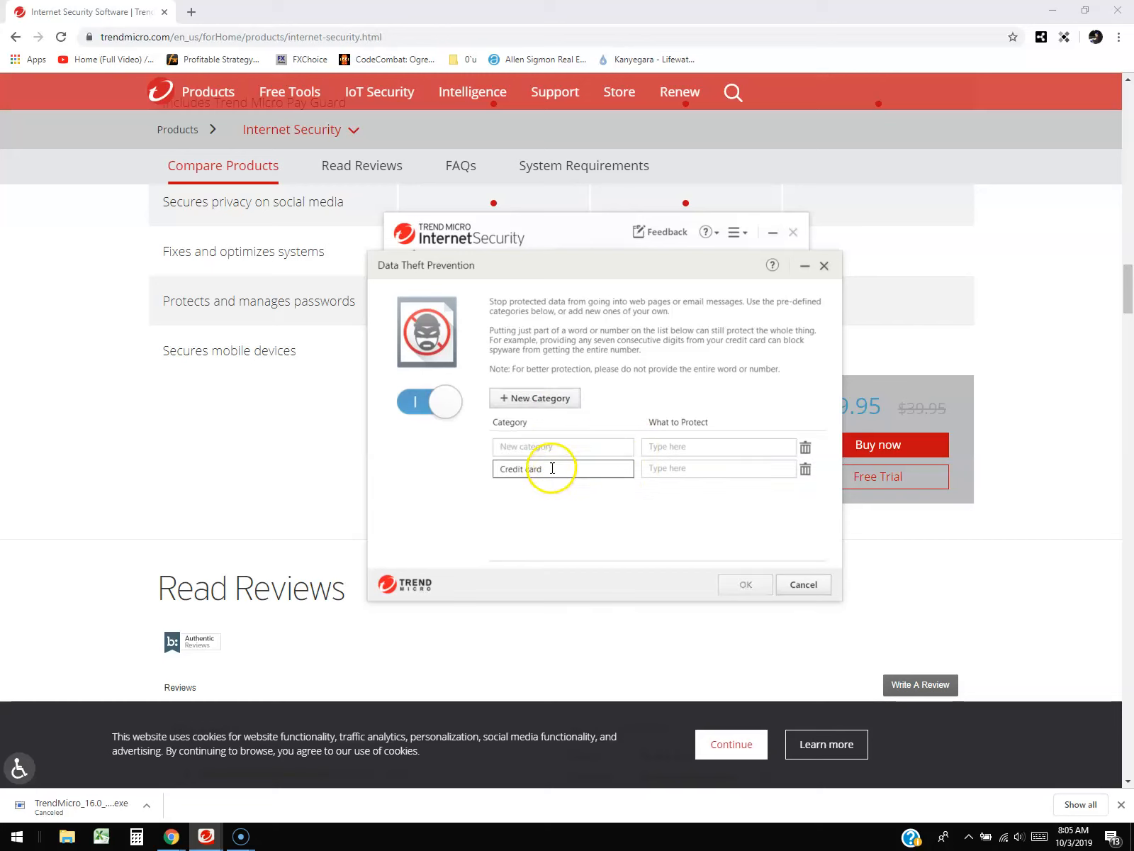
pyautogui.click(594, 469)
pyautogui.click(676, 470)
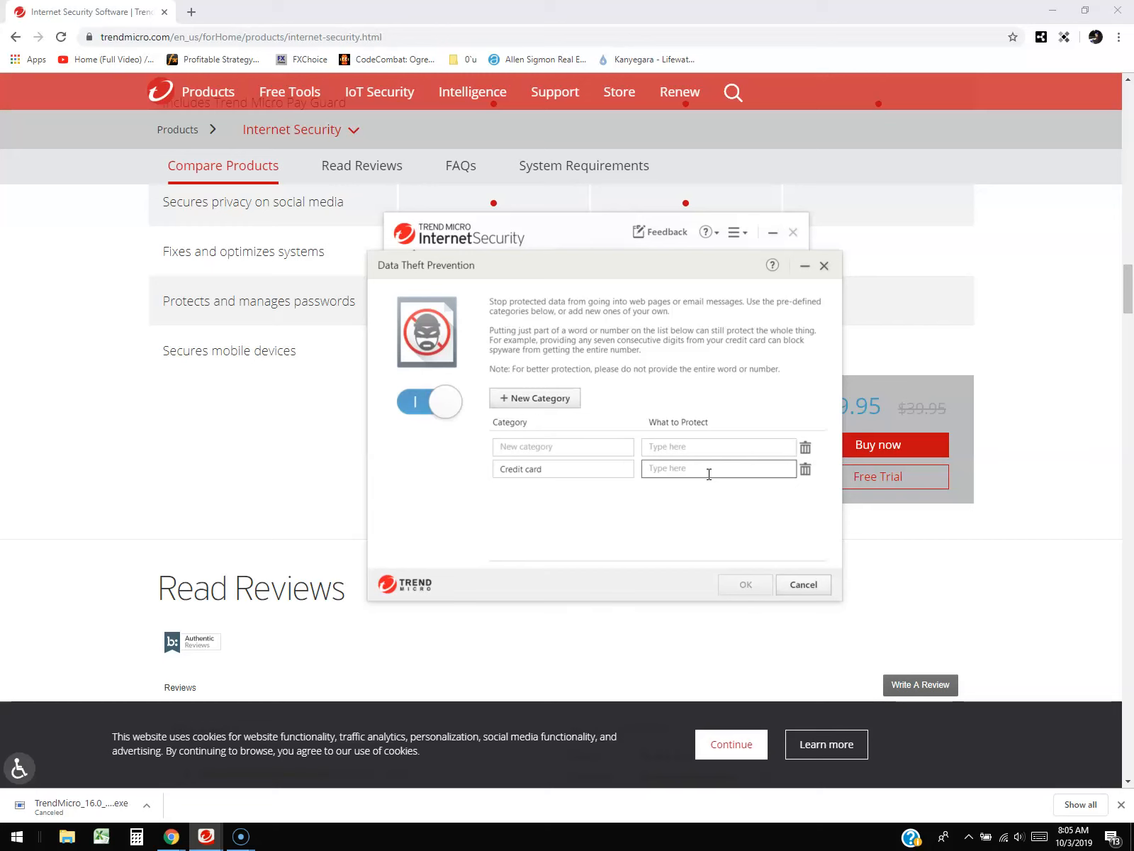
pyautogui.click(684, 460)
pyautogui.click(824, 266)
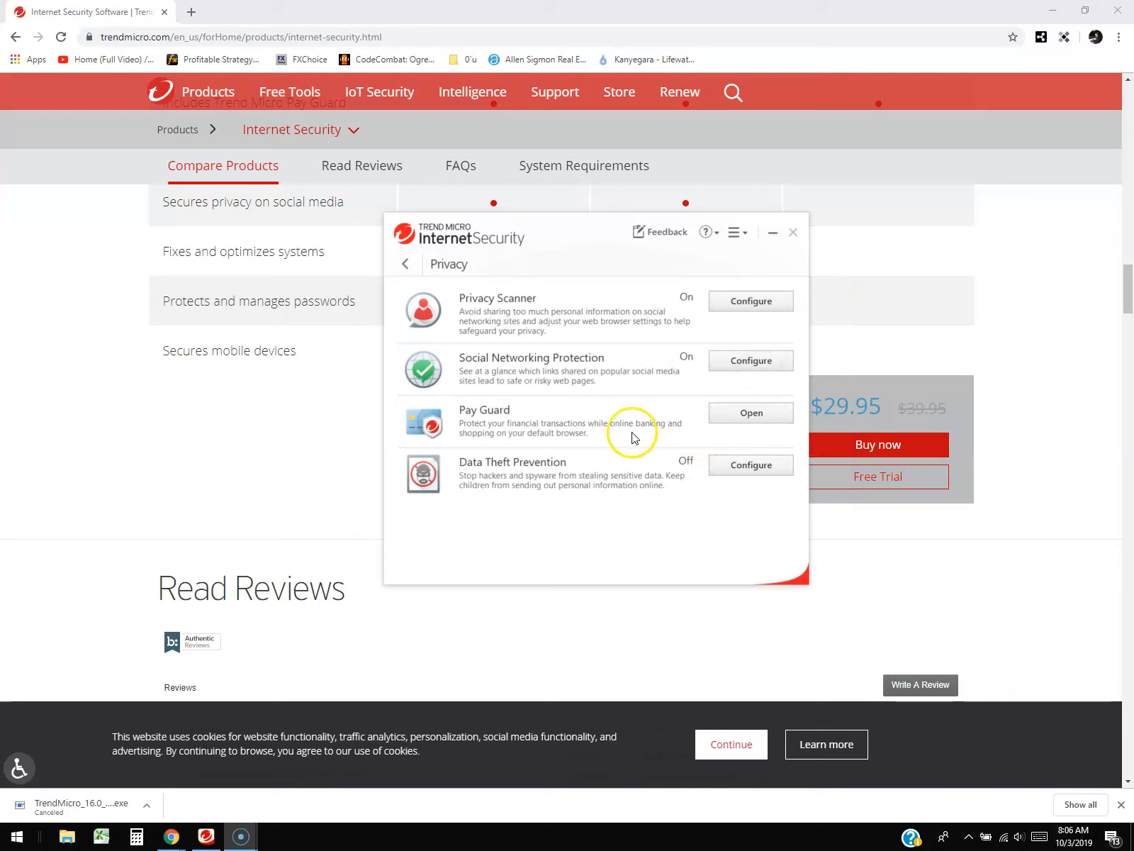
# Turn on Folder Shield in the Data protection section, reviewing the list of folders to protect during its setup
pyautogui.click(407, 266)
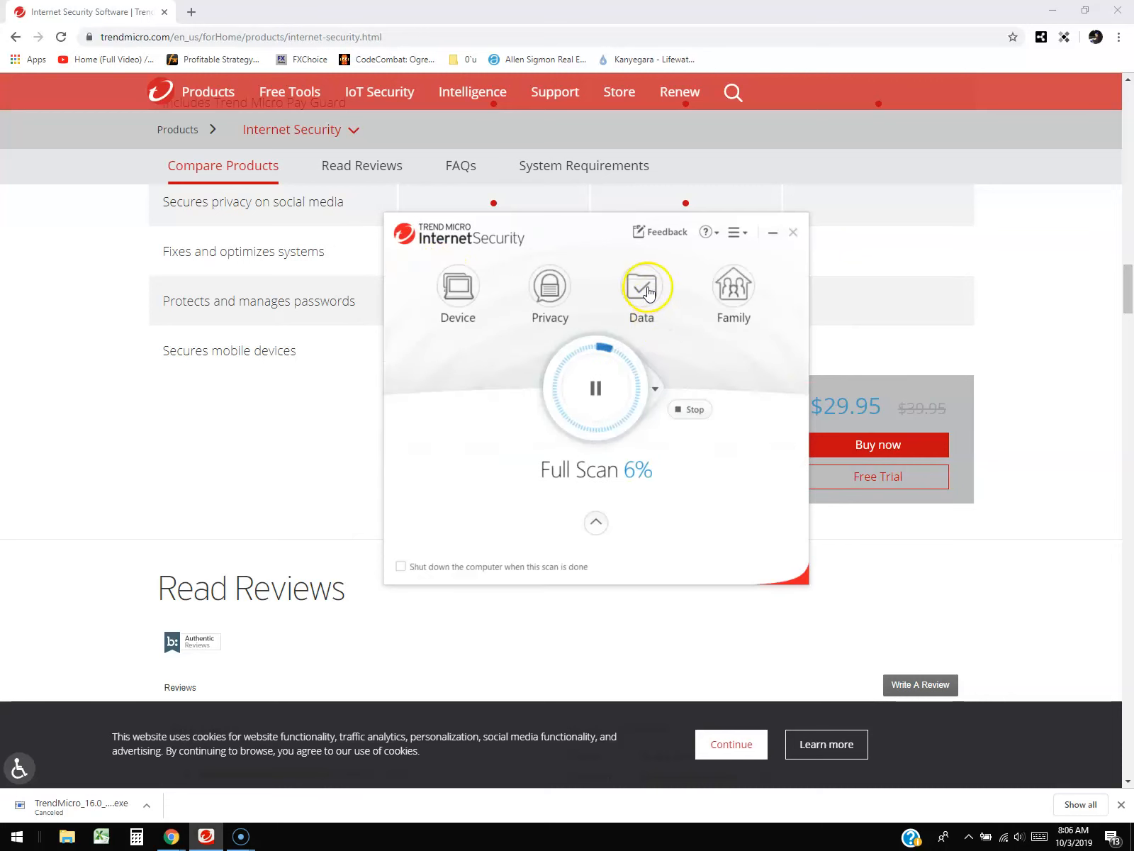
pyautogui.click(739, 352)
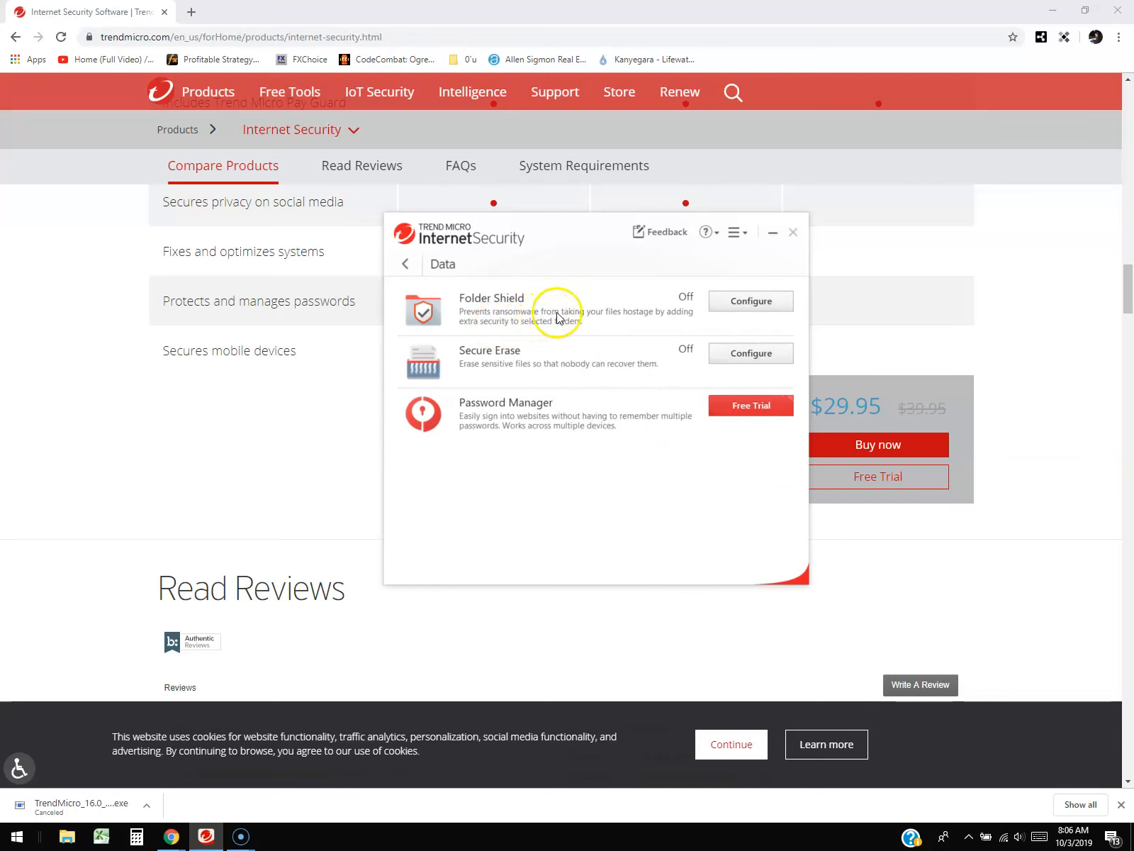
pyautogui.click(730, 293)
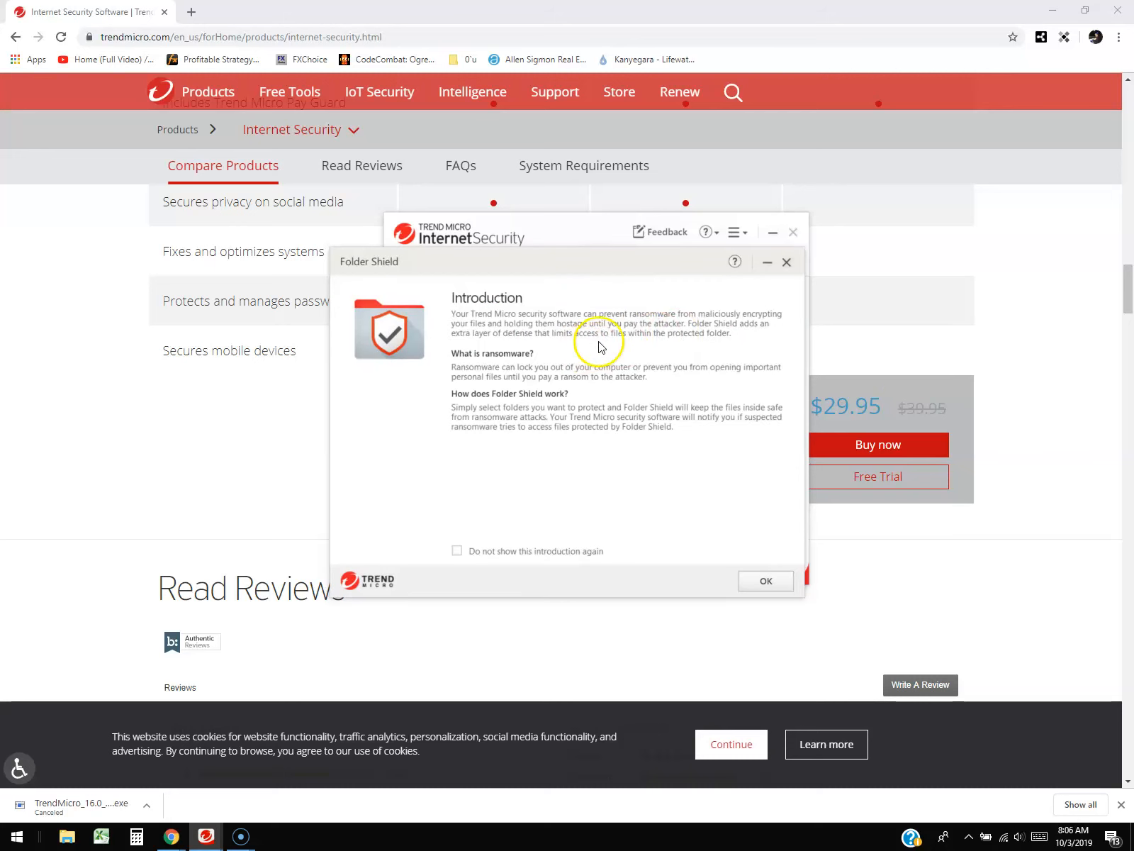
pyautogui.click(767, 582)
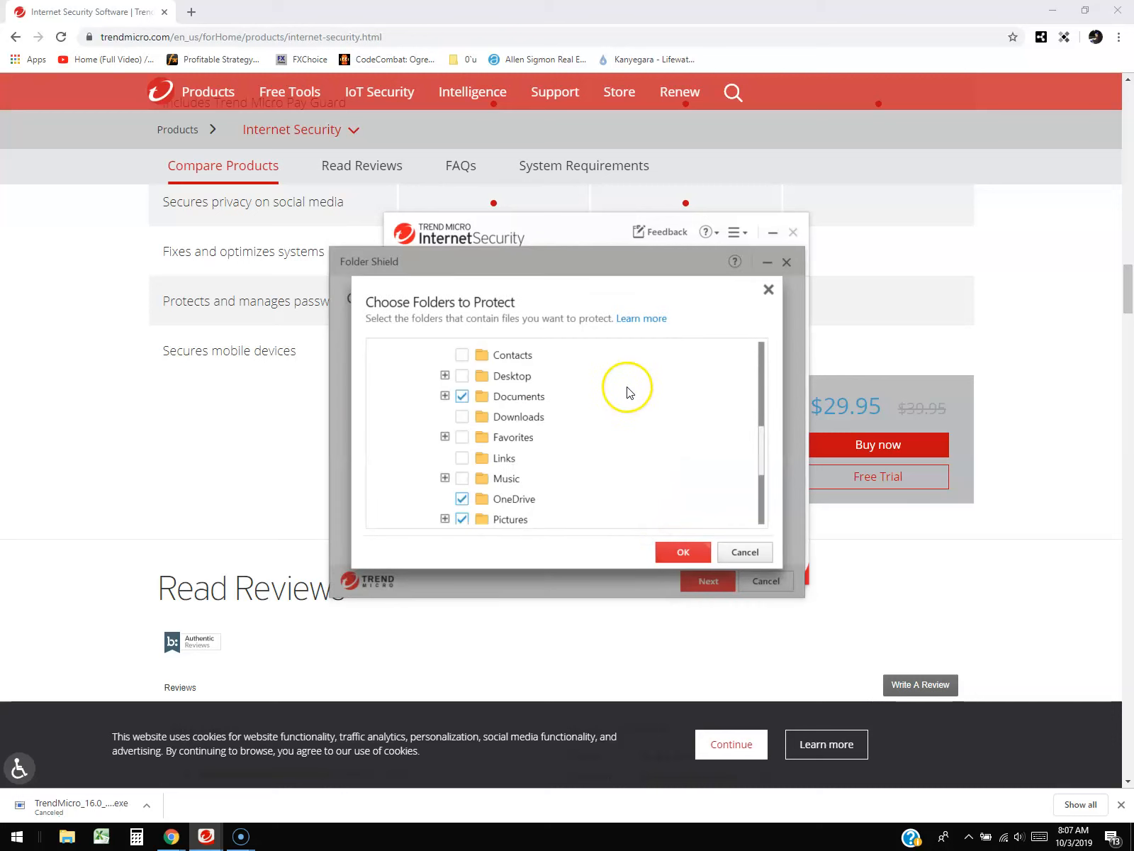
pyautogui.moveTo(763, 428)
pyautogui.mouseDown()
pyautogui.moveTo(758, 369)
pyautogui.moveTo(754, 420)
pyautogui.mouseUp()
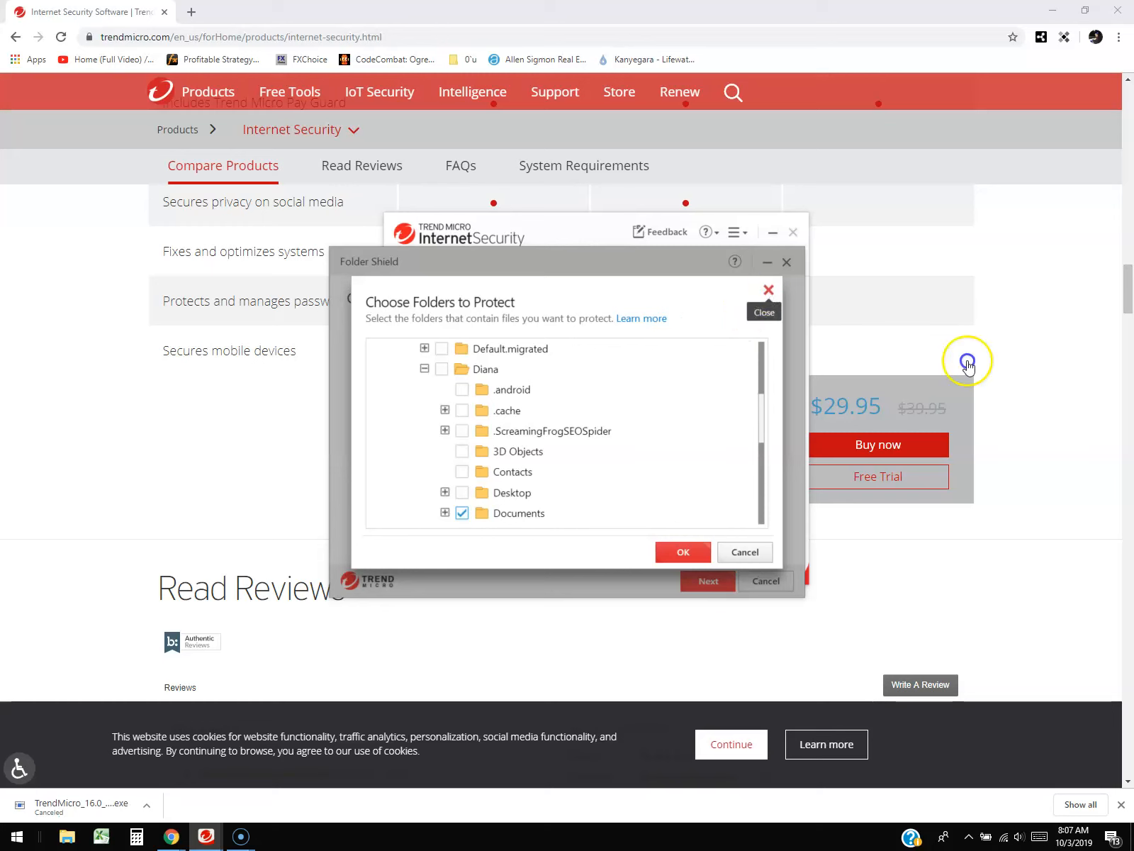
pyautogui.click(769, 289)
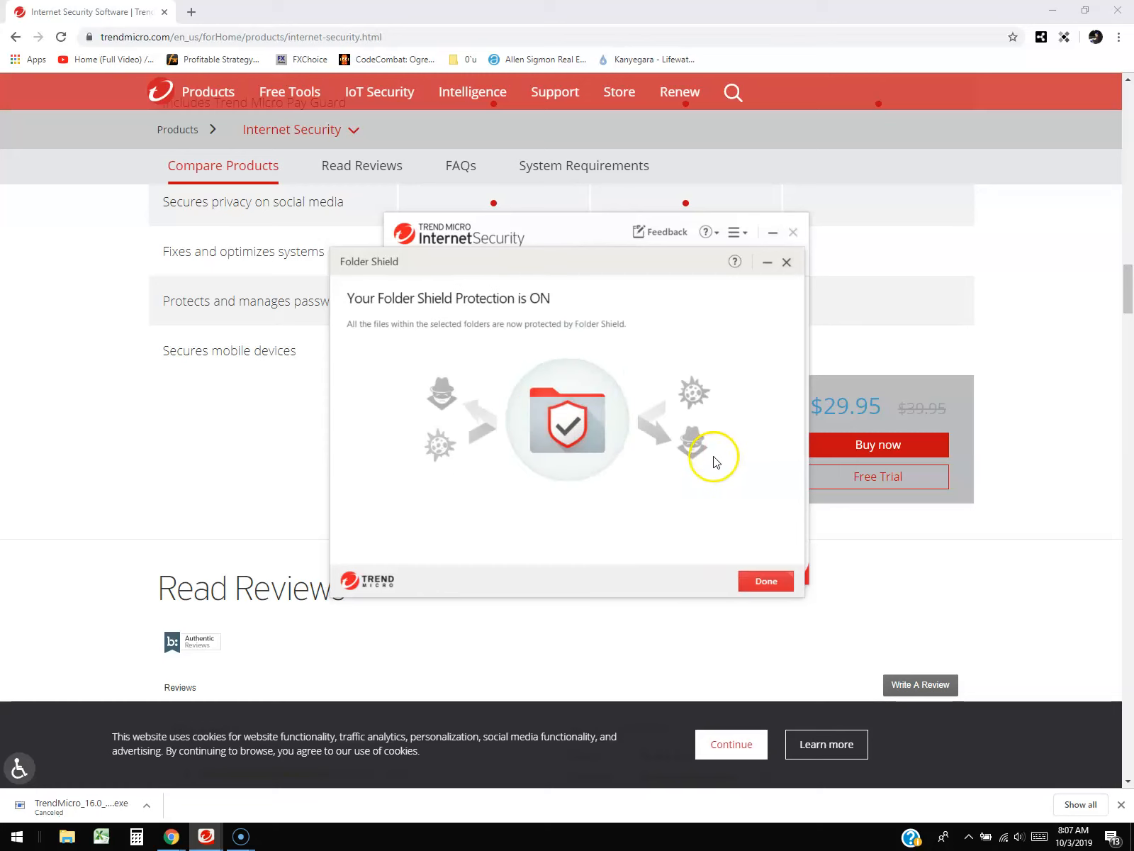
pyautogui.click(768, 585)
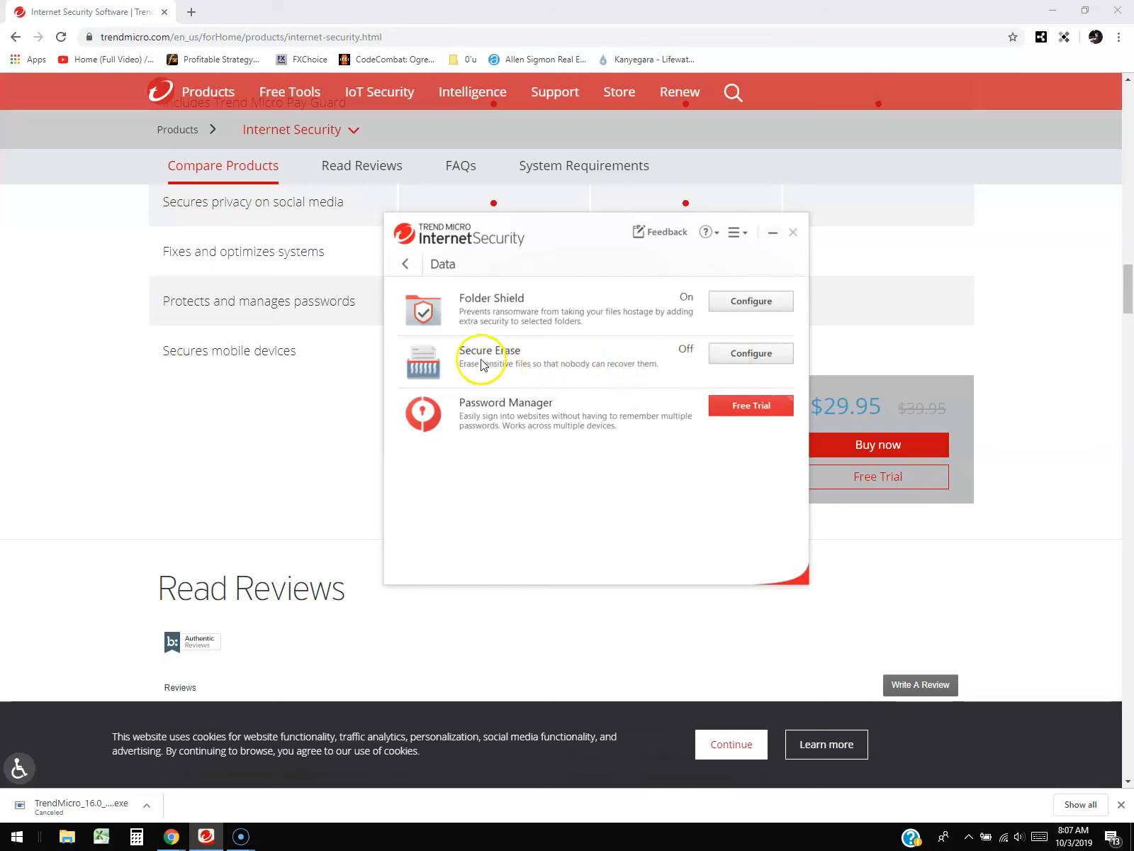
# Set the Secure Erase type to Permanent Erase, switch Secure Erase back off and save the settings
pyautogui.click(741, 351)
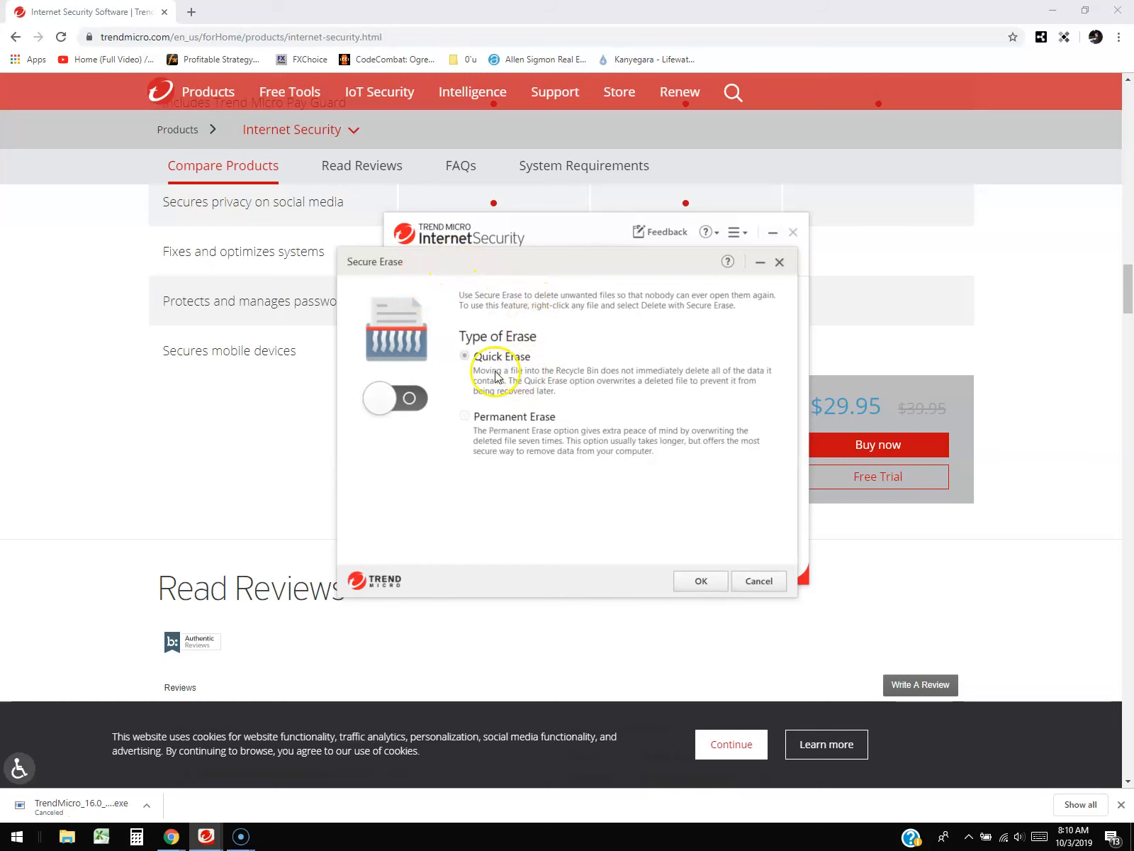
pyautogui.click(415, 398)
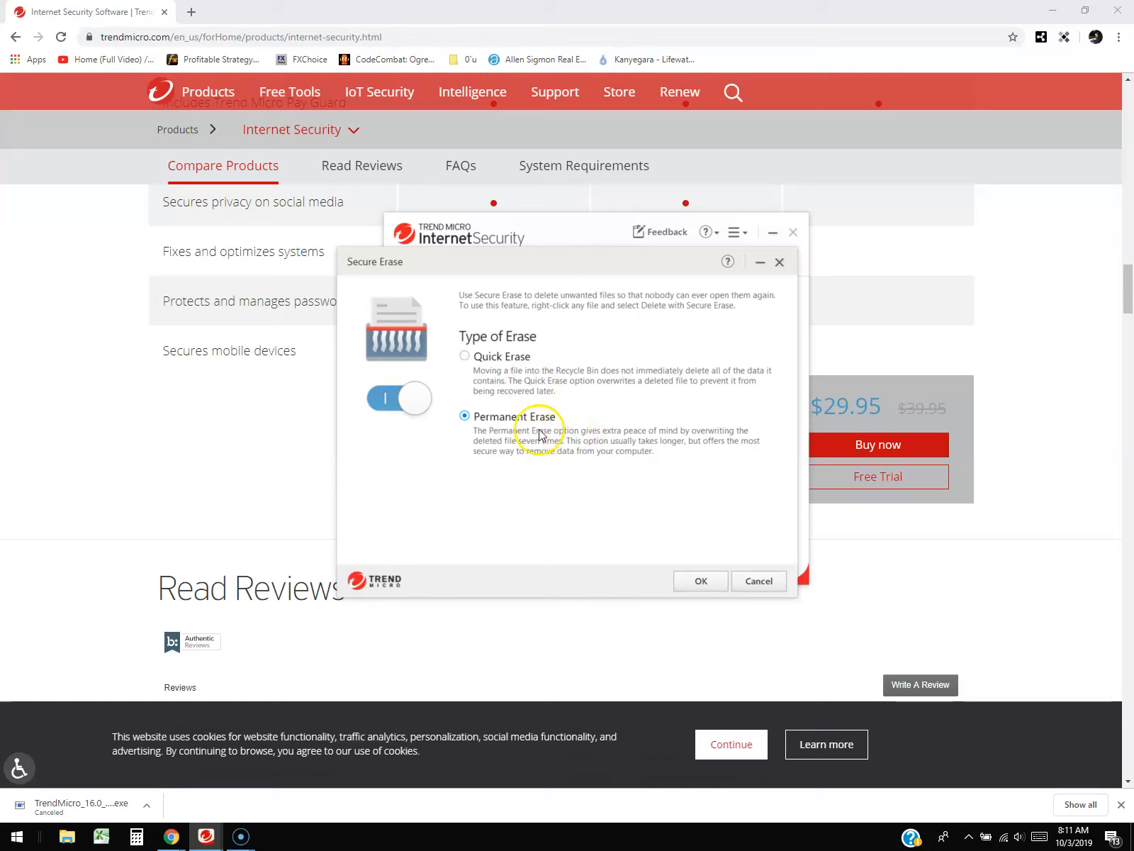
pyautogui.click(394, 398)
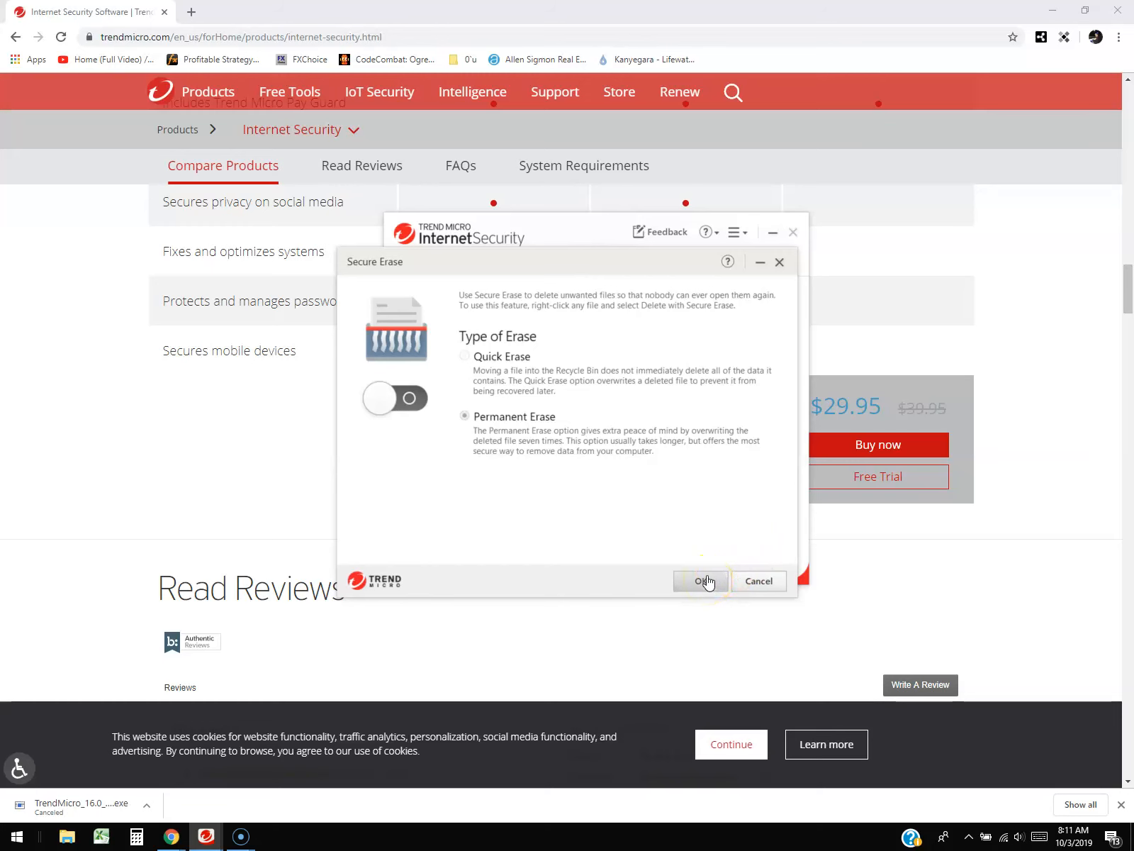
pyautogui.click(706, 580)
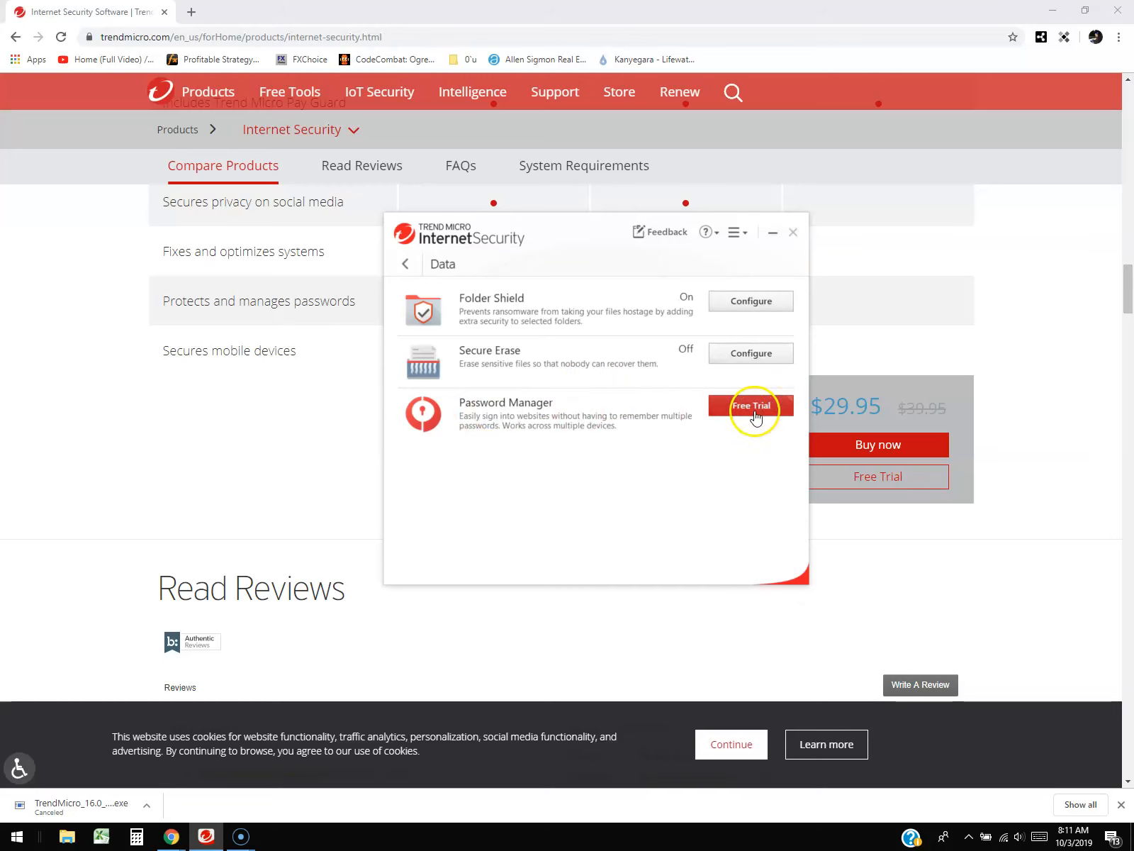
# Look at the Products list on the Trend Micro website and return to the Internet Security program
pyautogui.moveTo(582, 239); pyautogui.dragTo(566, 238)
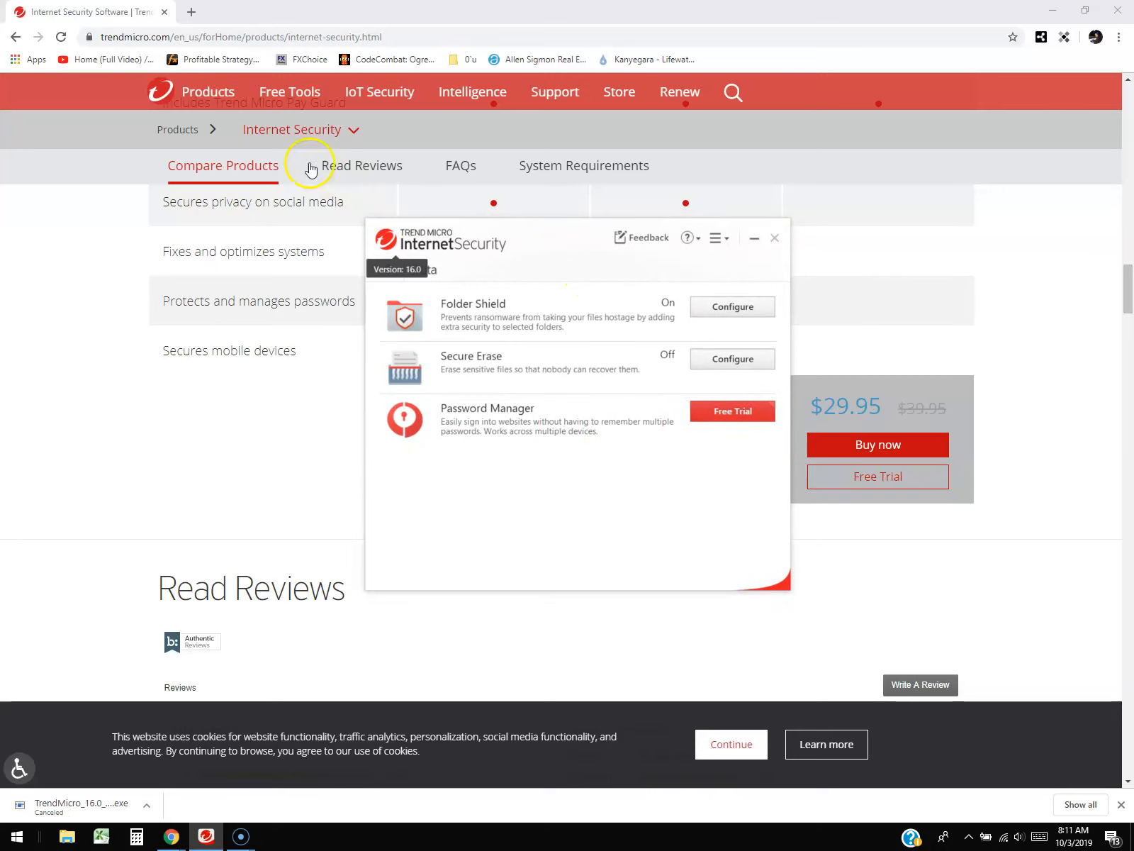
pyautogui.click(208, 93)
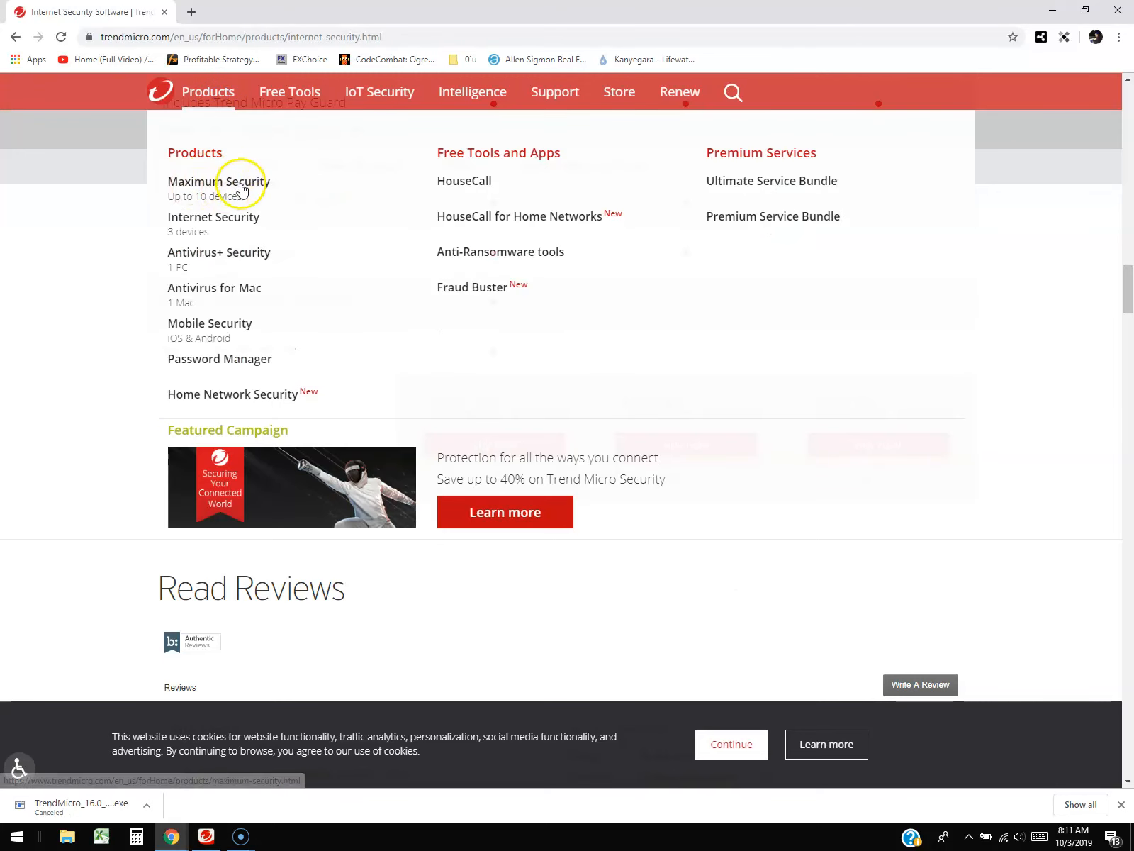
pyautogui.click(206, 837)
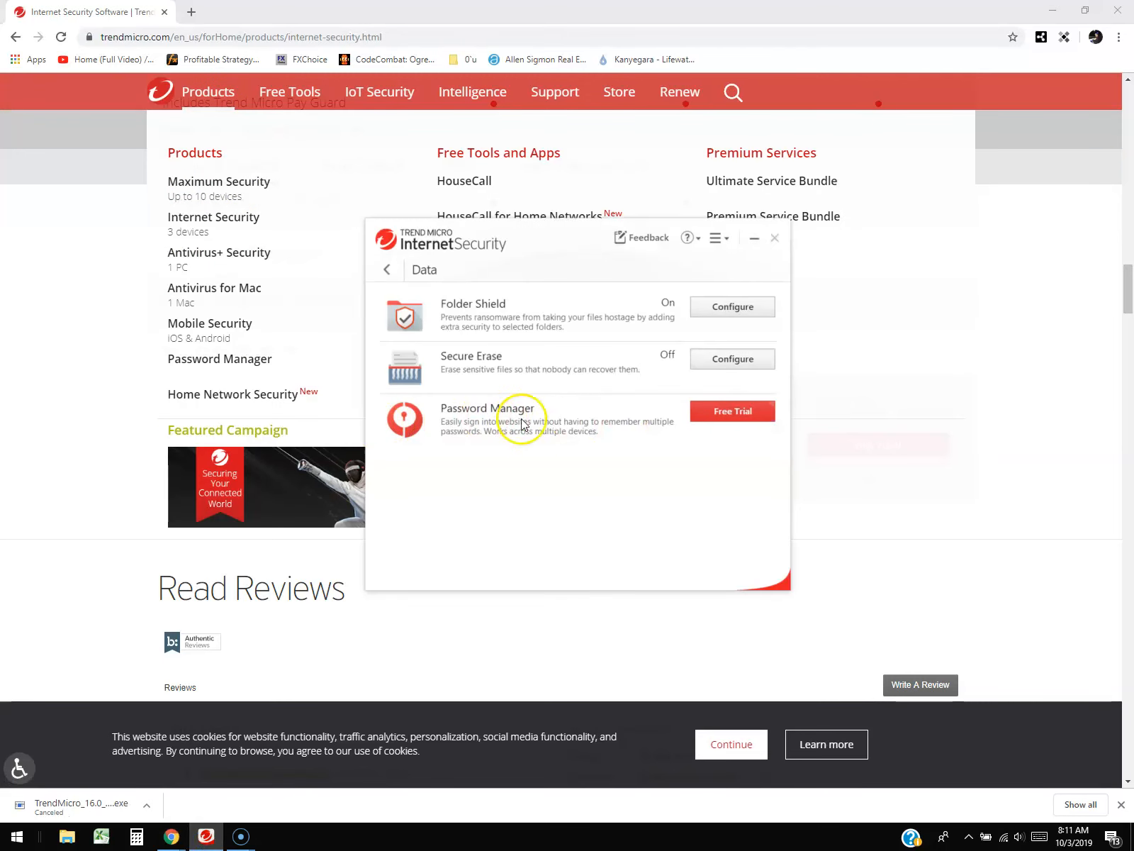
# Start the Parental Controls setup from the Family section and continue to the website filter rules
pyautogui.click(572, 485)
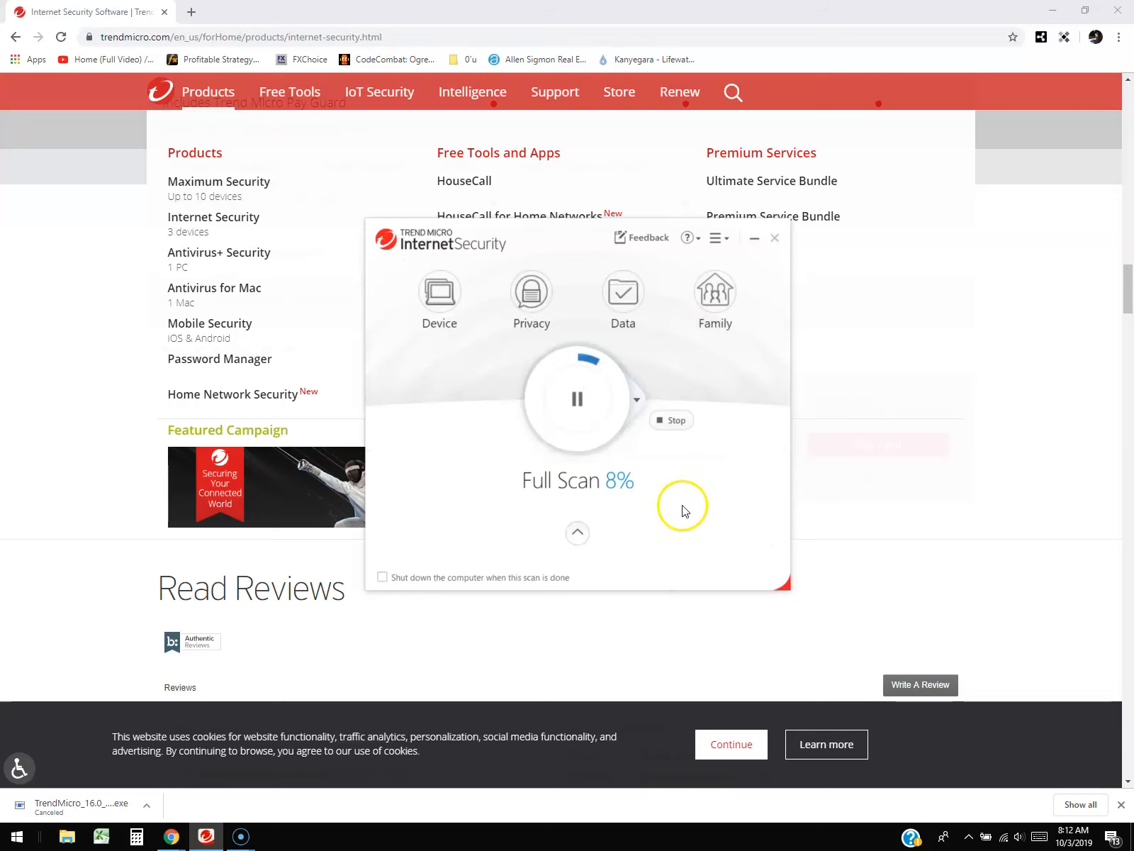
pyautogui.click(723, 298)
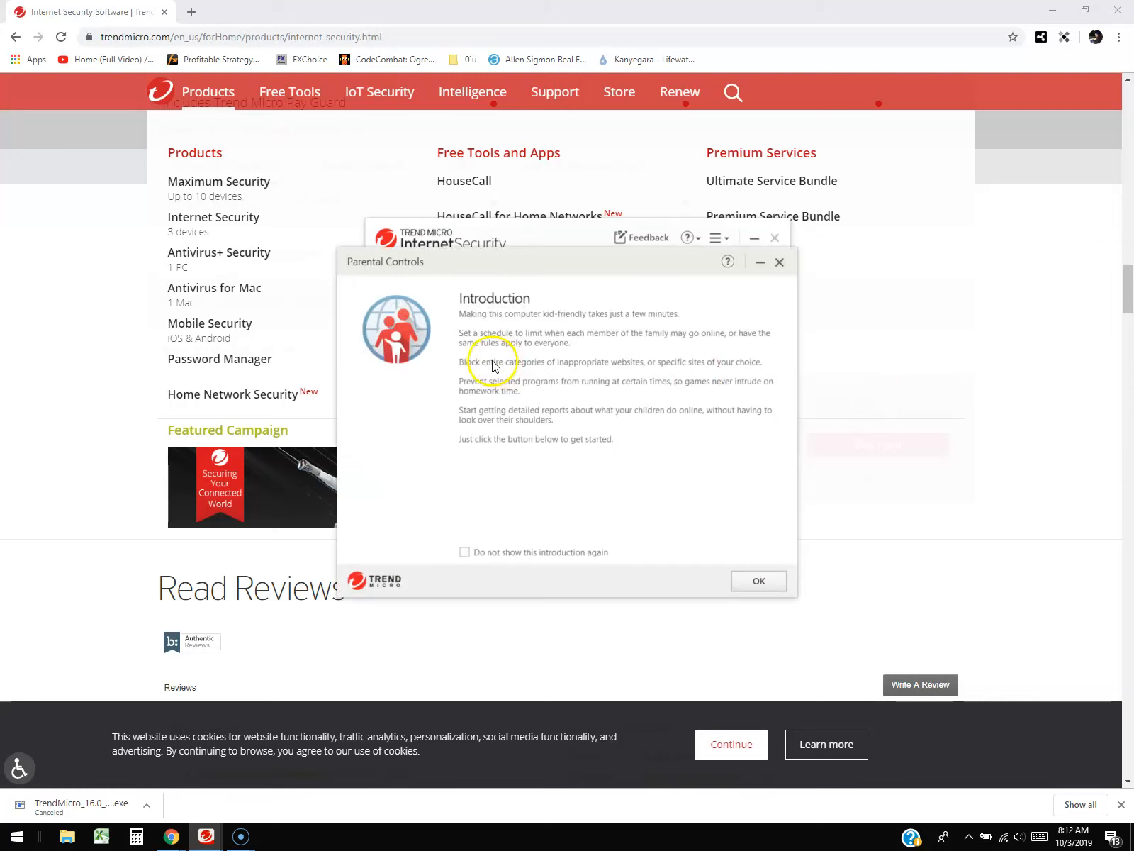
pyautogui.click(758, 581)
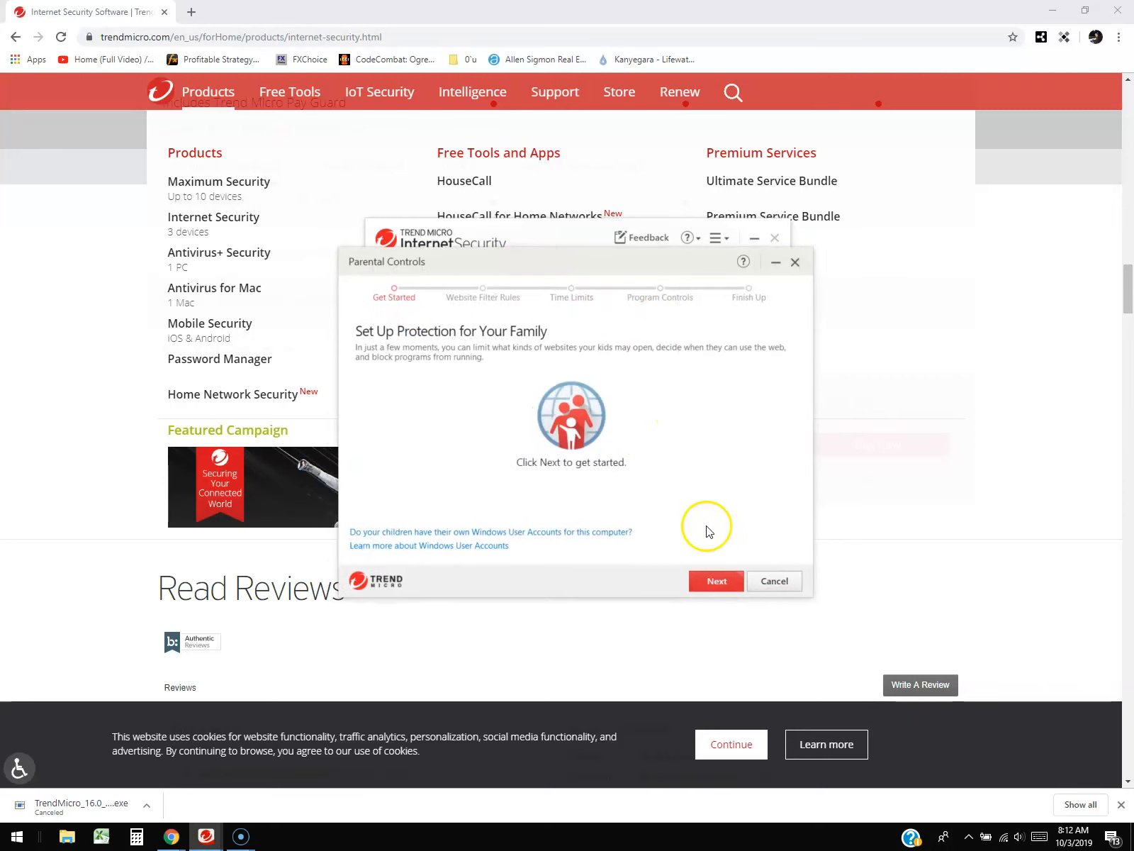
pyautogui.click(712, 587)
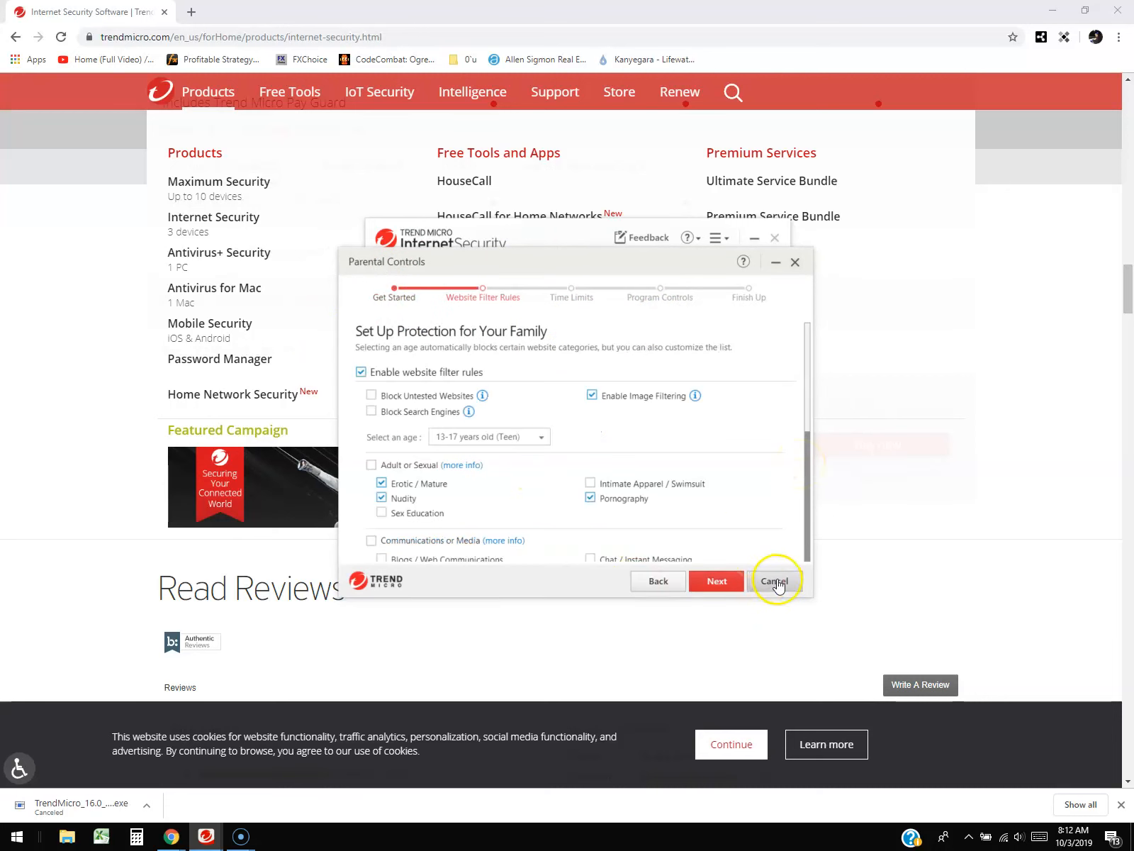
# Set the website filter age to 3-7 years old (Child) and review the blocked categories
pyautogui.click(472, 438)
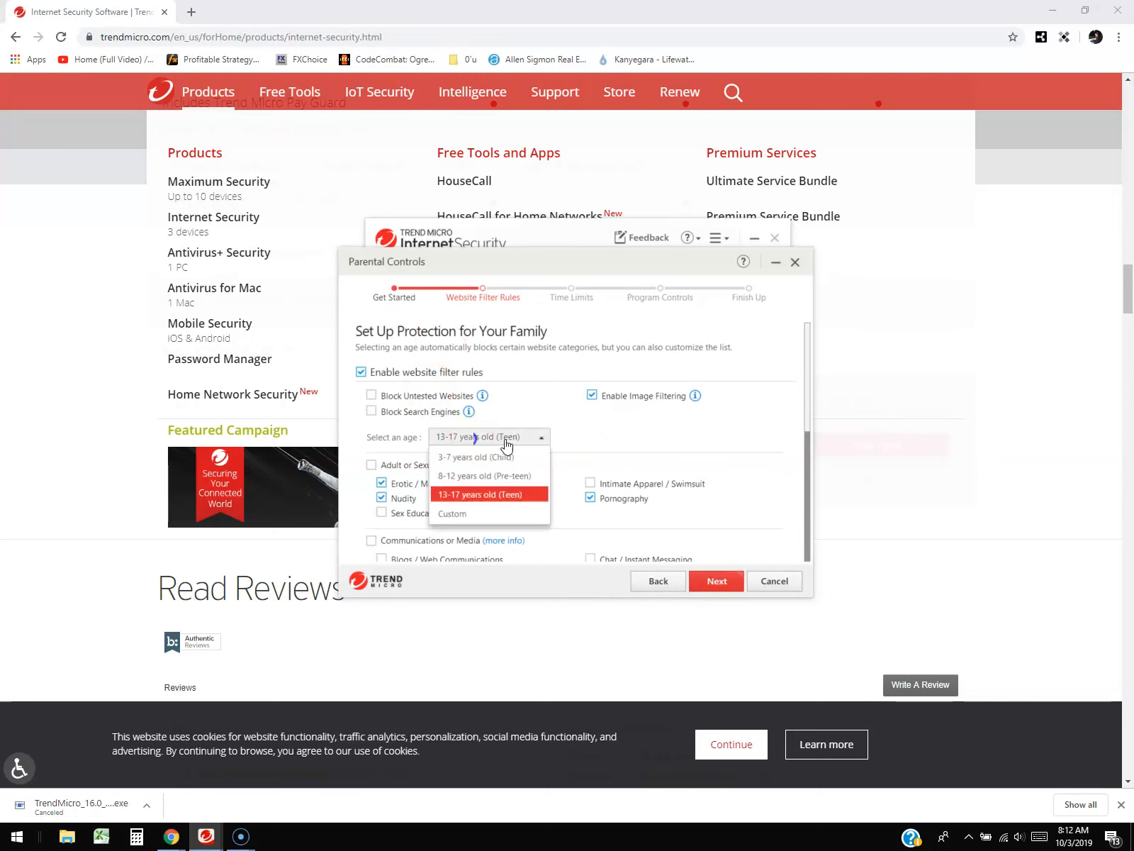
pyautogui.click(459, 462)
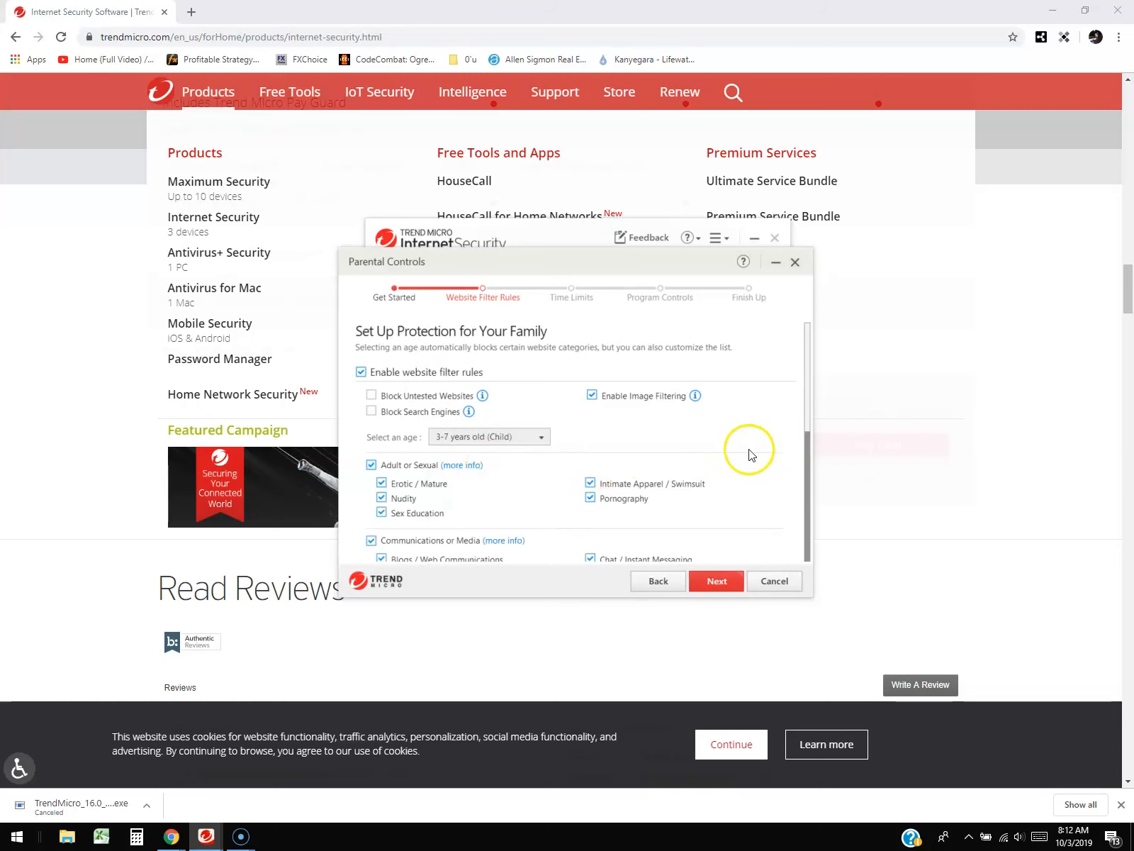
pyautogui.scroll(-8, 546, 461)
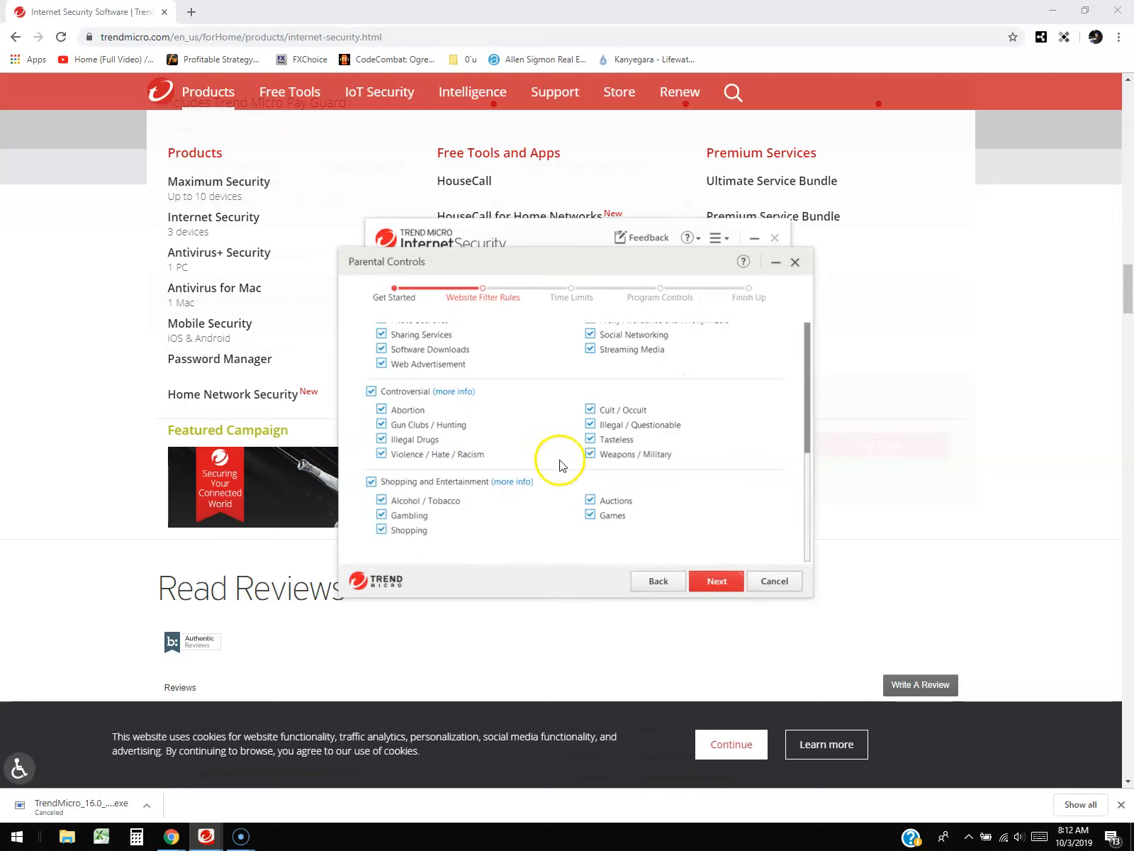
pyautogui.scroll(8, 560, 465)
pyautogui.scroll(-1, 471, 471)
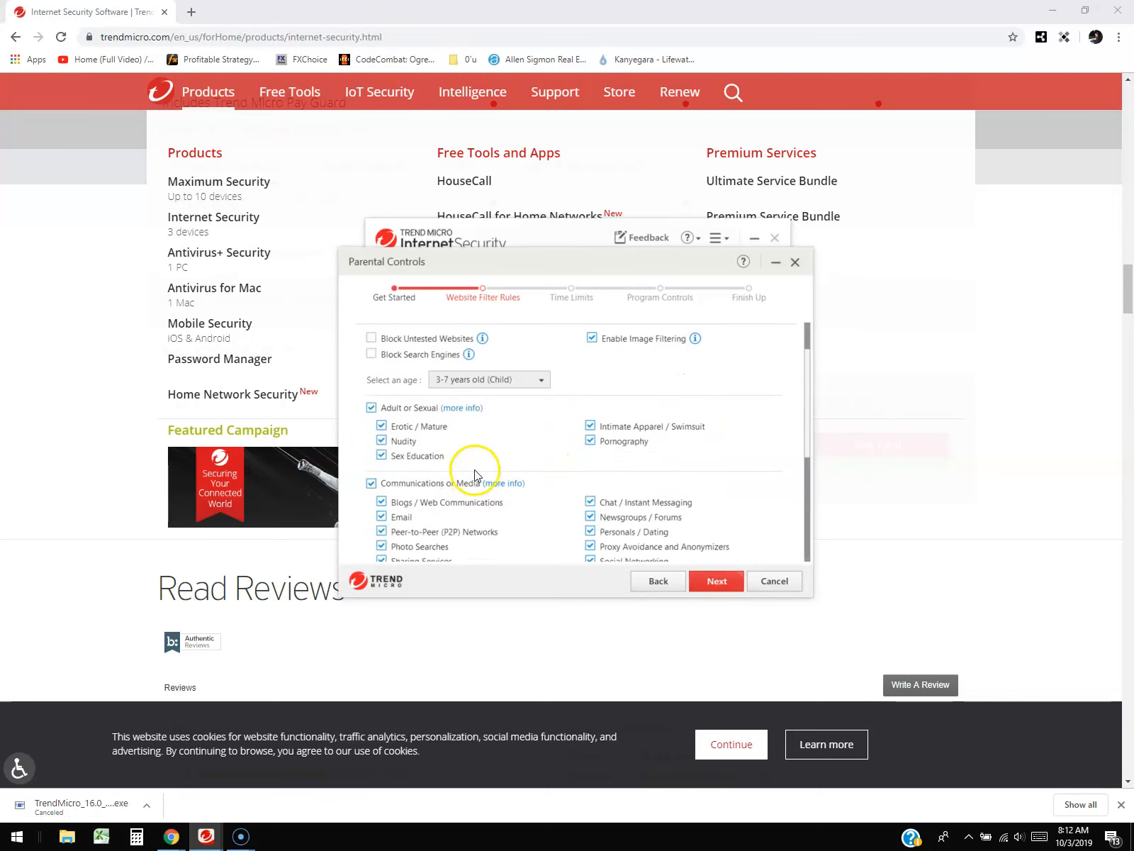
pyautogui.scroll(-1, 422, 419)
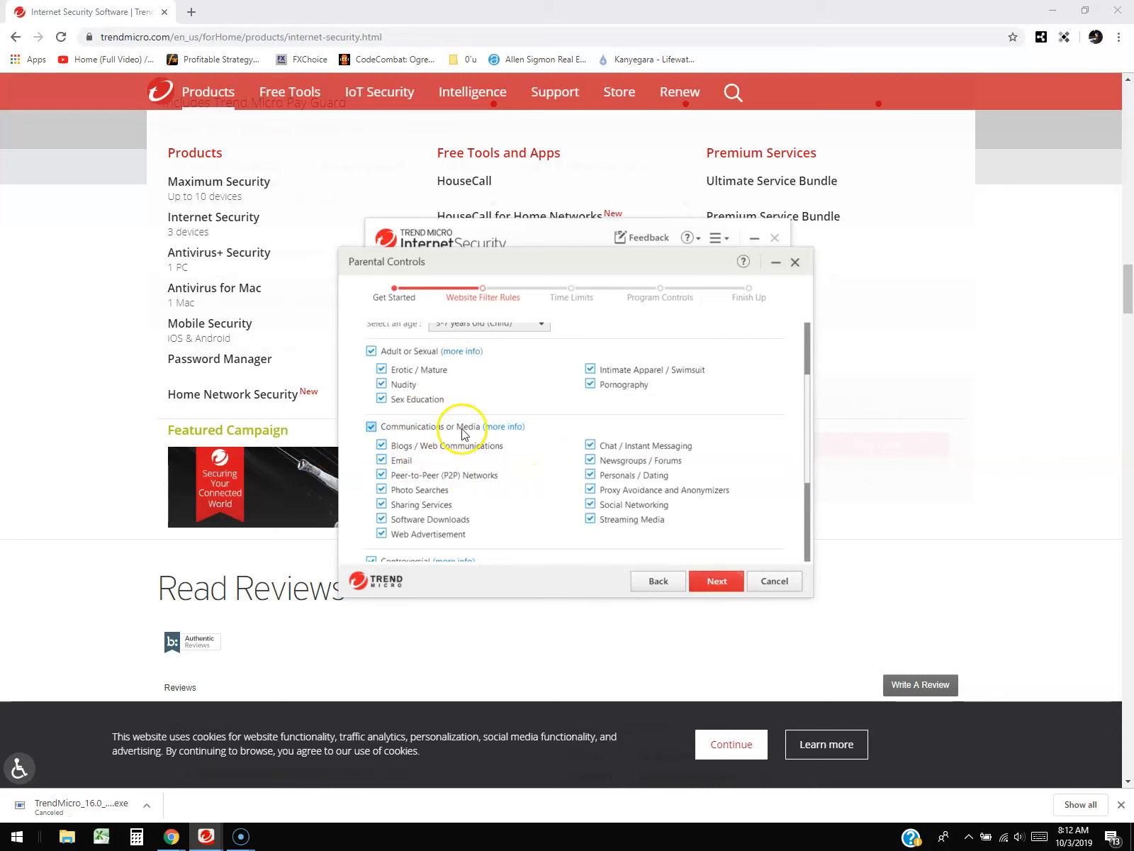
pyautogui.scroll(-1, 471, 461)
pyautogui.scroll(-2, 666, 494)
pyautogui.scroll(5, 665, 494)
# Set the website filter age to 8-12 years old (Pre-teen) and review the blocked categories
pyautogui.click(461, 441)
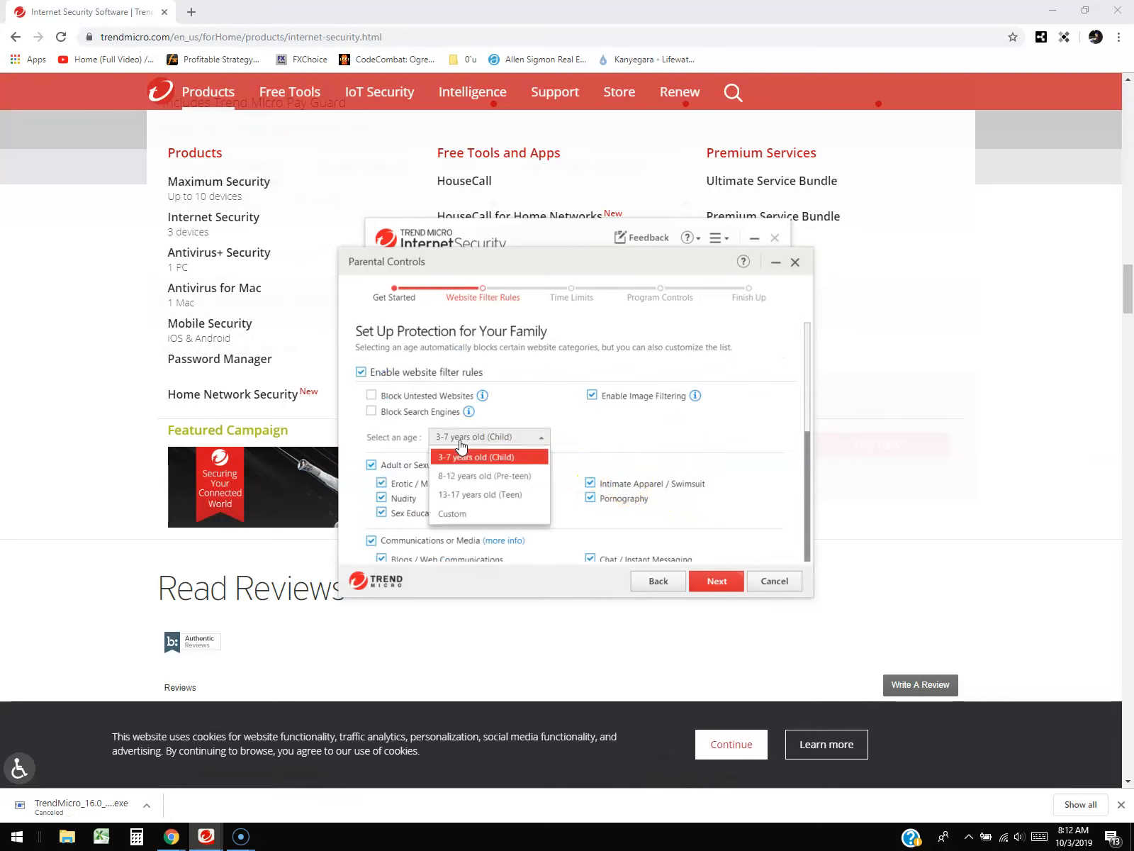
pyautogui.click(468, 476)
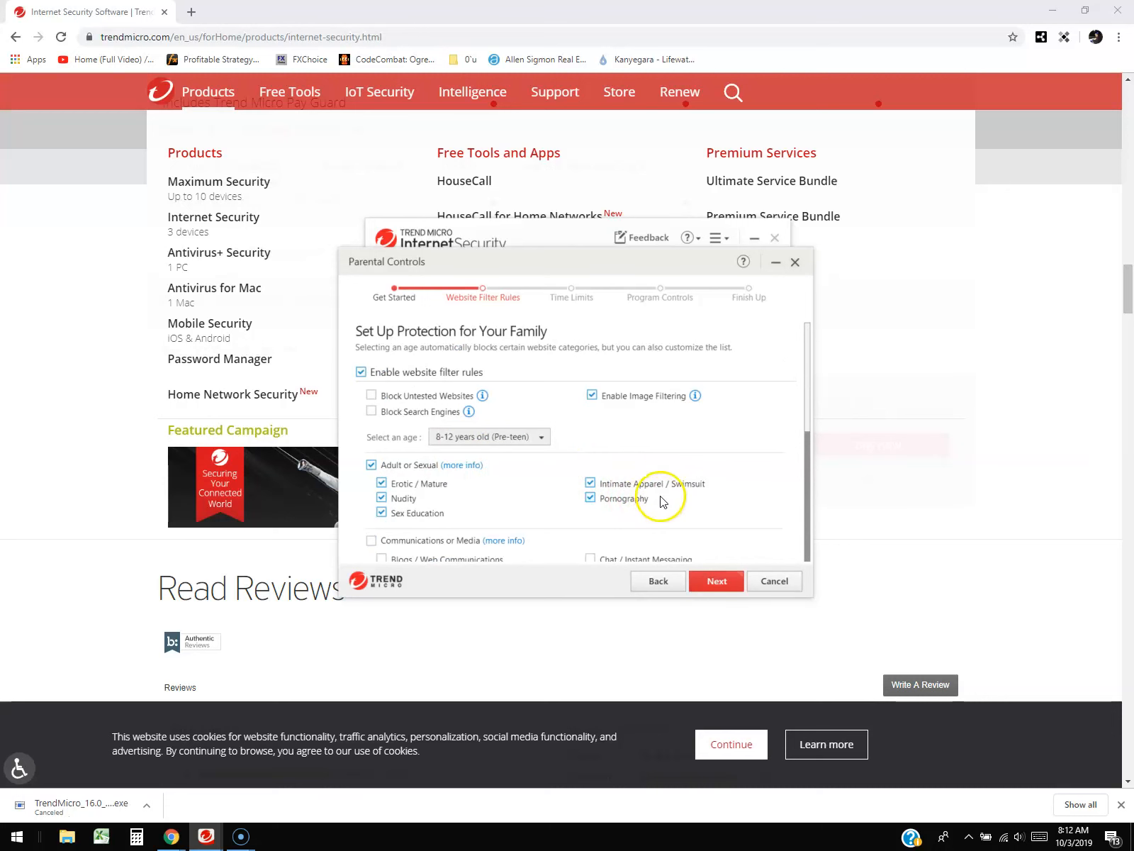
pyautogui.scroll(-2, 656, 499)
pyautogui.scroll(-1, 663, 505)
pyautogui.scroll(1, 652, 497)
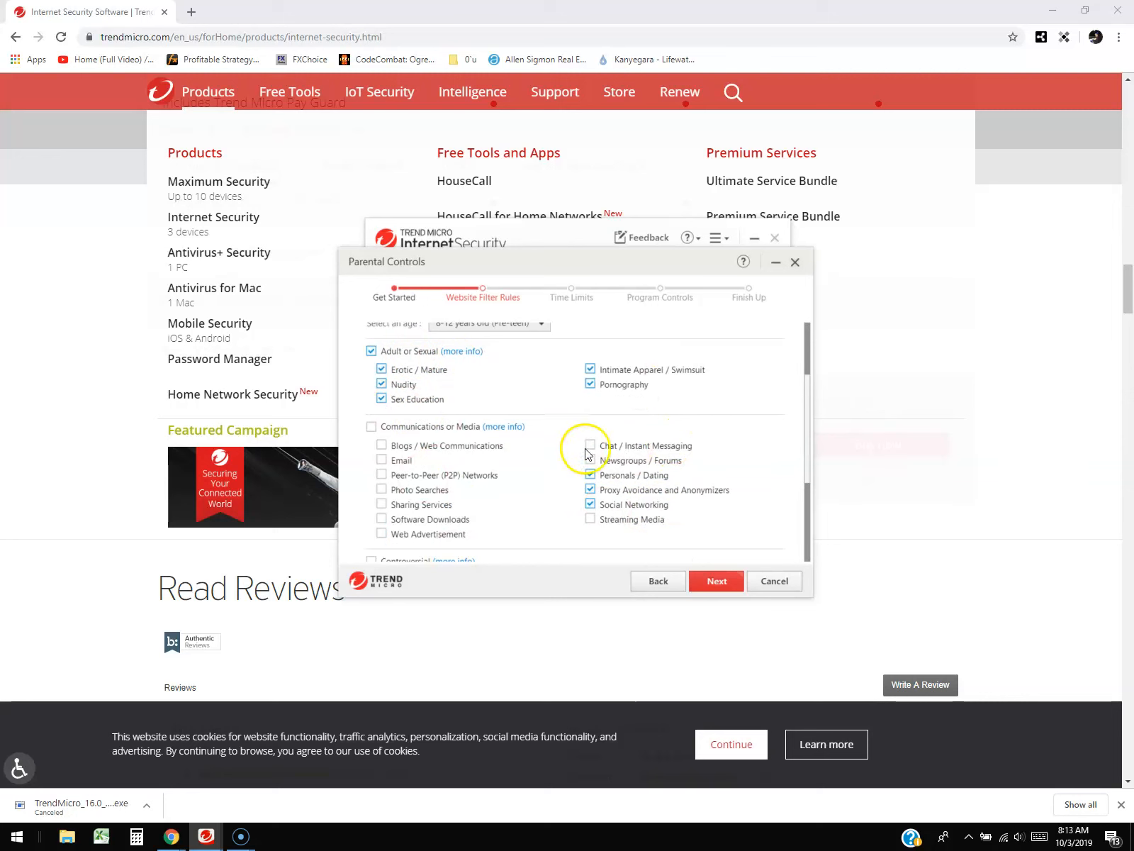
pyautogui.scroll(-1, 638, 482)
pyautogui.scroll(1, 655, 468)
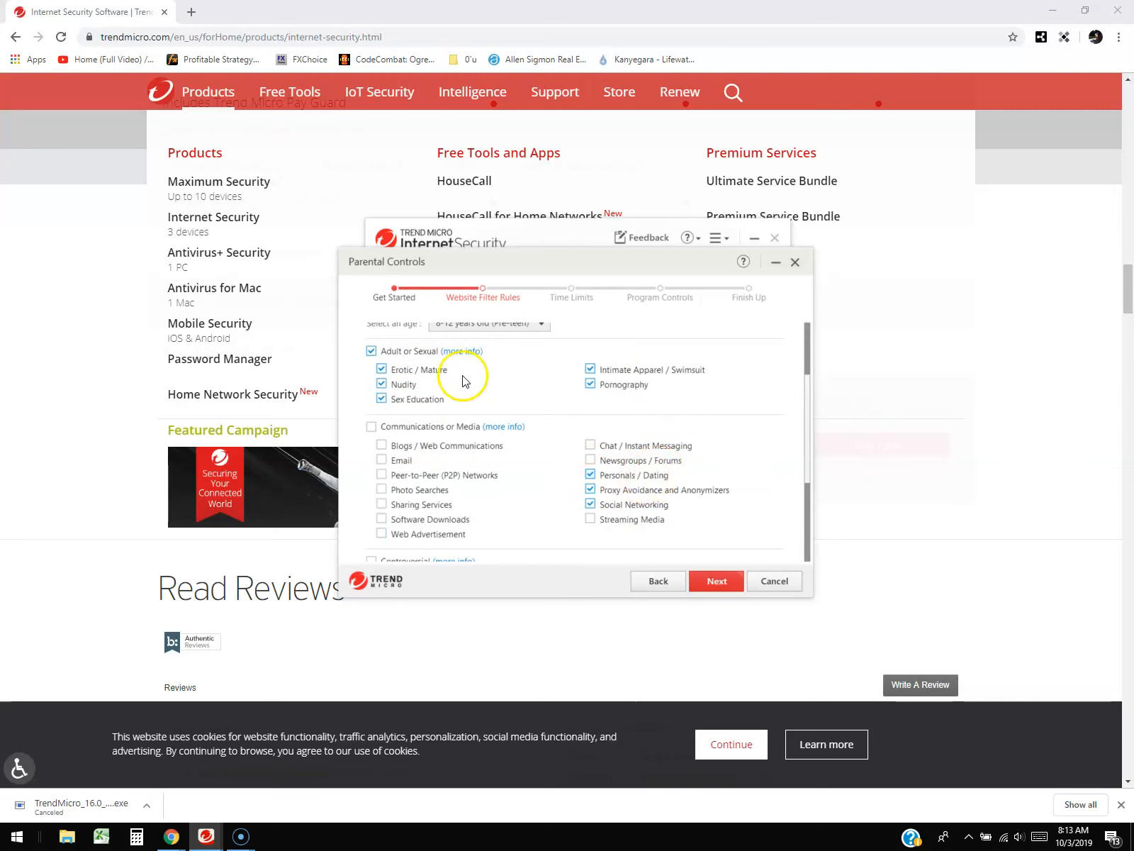
pyautogui.scroll(-2, 652, 500)
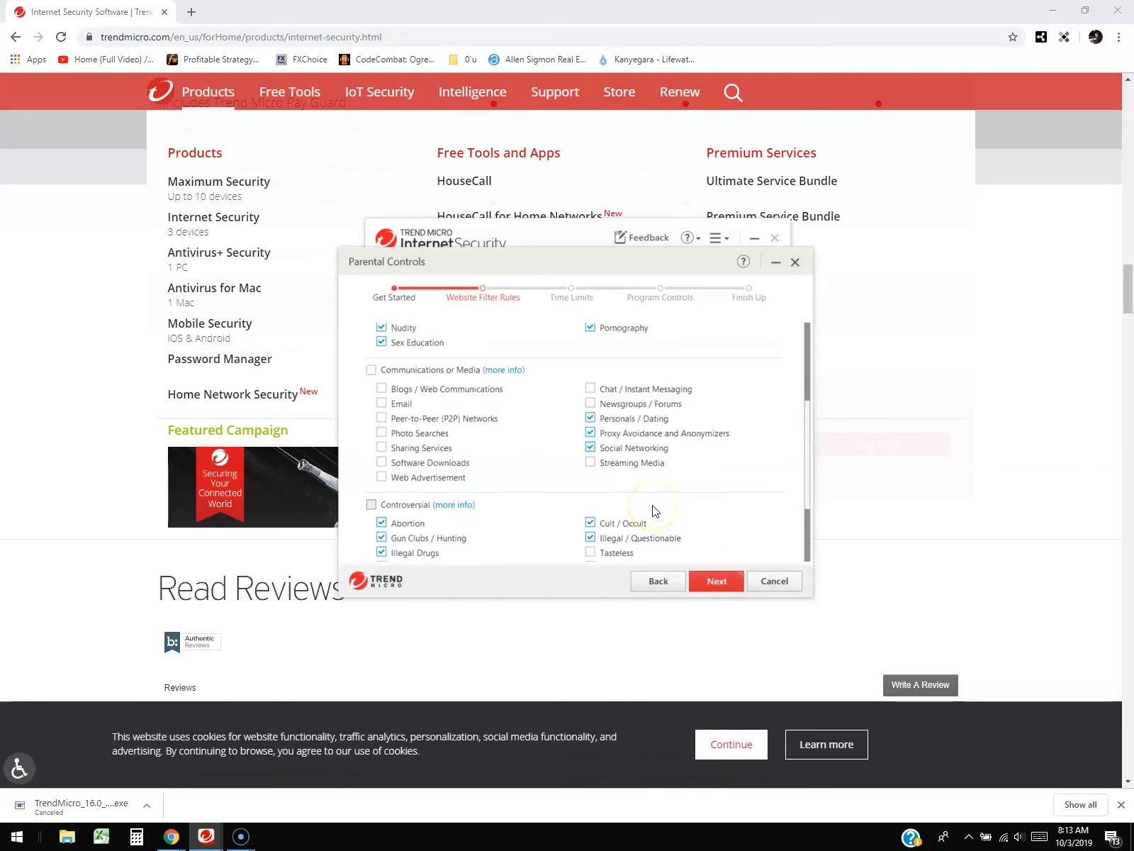
pyautogui.scroll(-1, 619, 505)
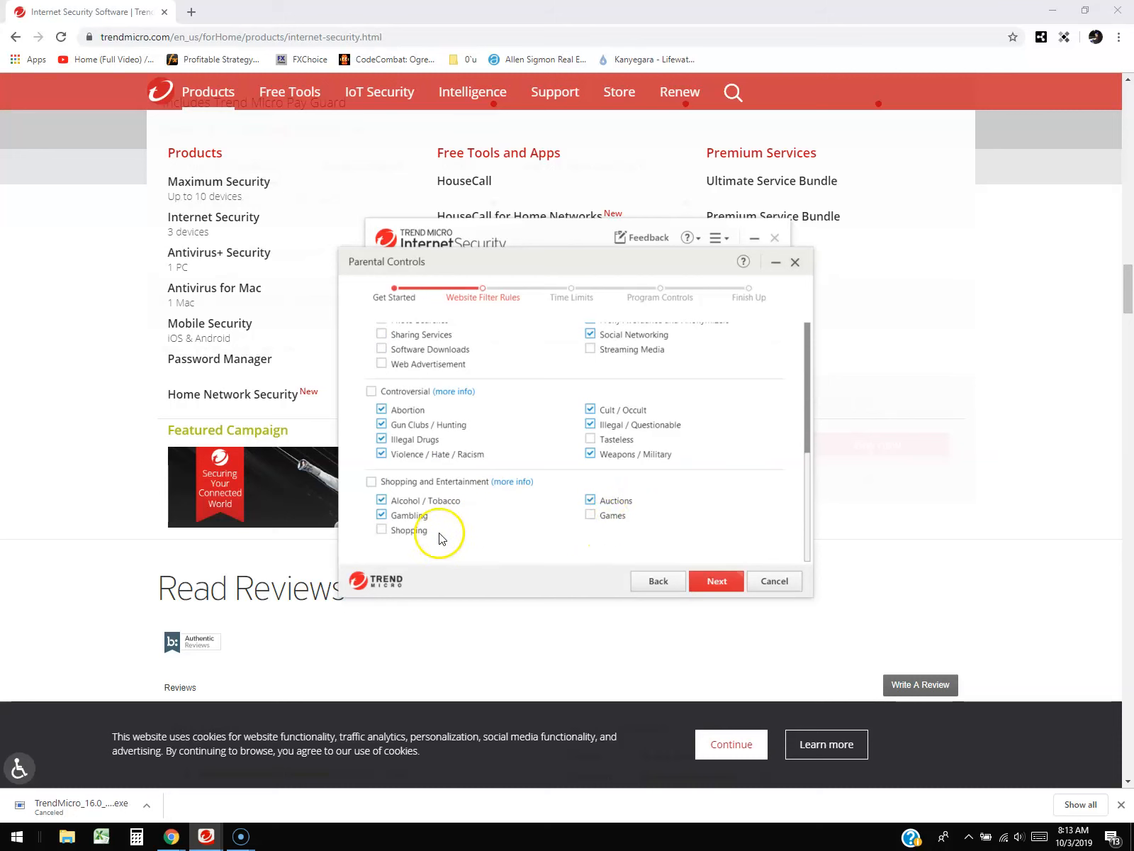
pyautogui.scroll(1, 597, 454)
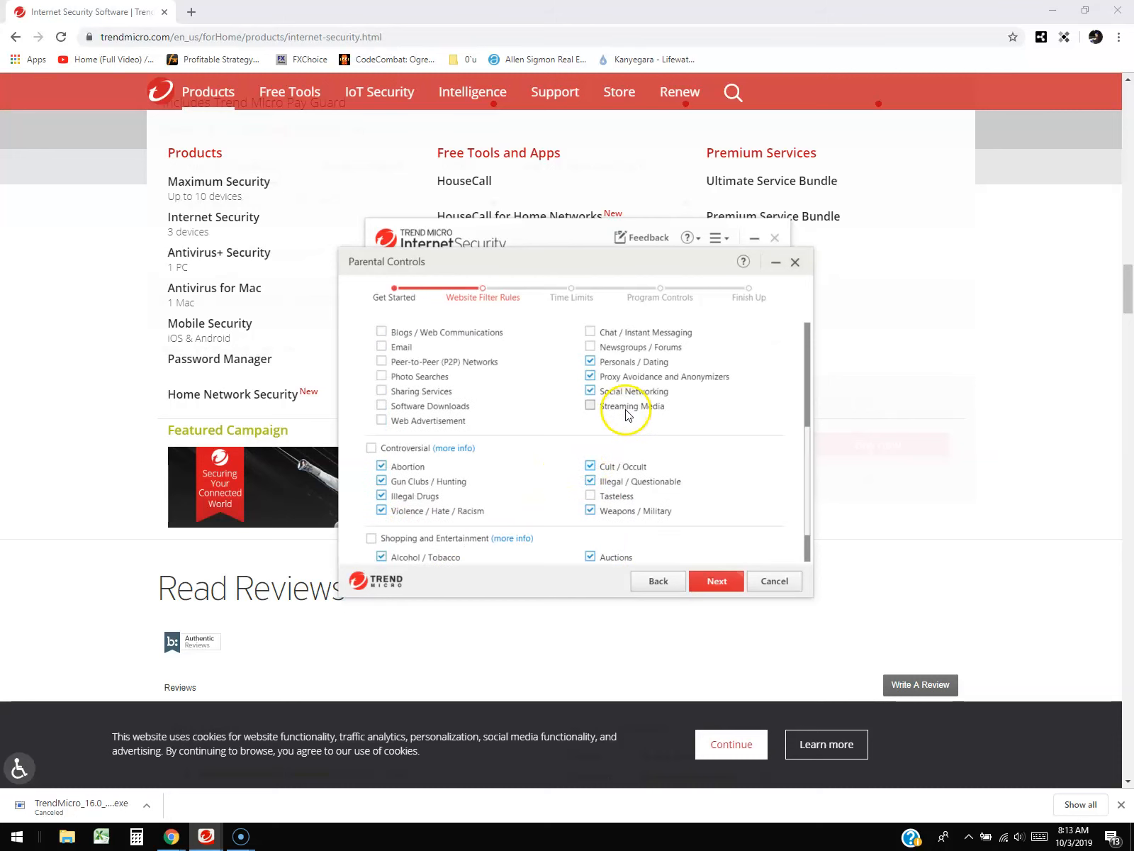
pyautogui.scroll(1, 443, 387)
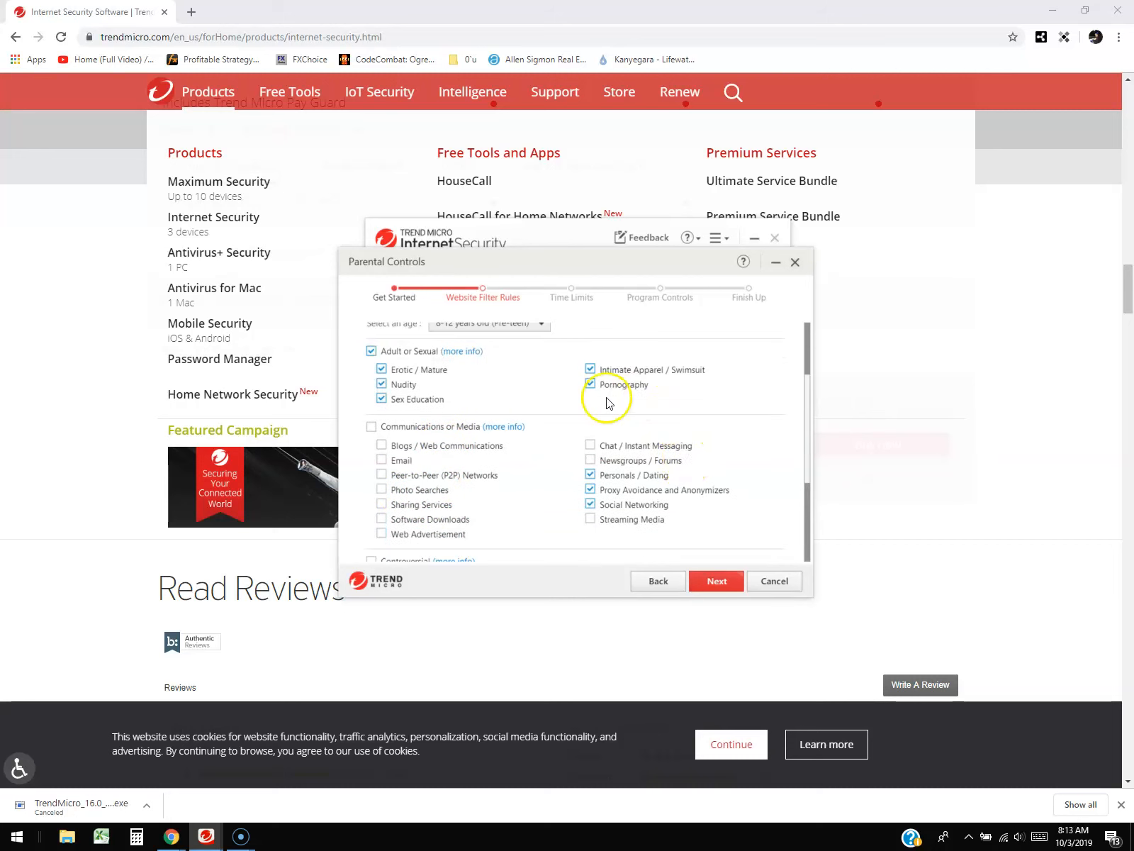
pyautogui.scroll(3, 717, 489)
# Set the website filter age to 13-17 years old (Teen) and review the blocked categories
pyautogui.click(456, 441)
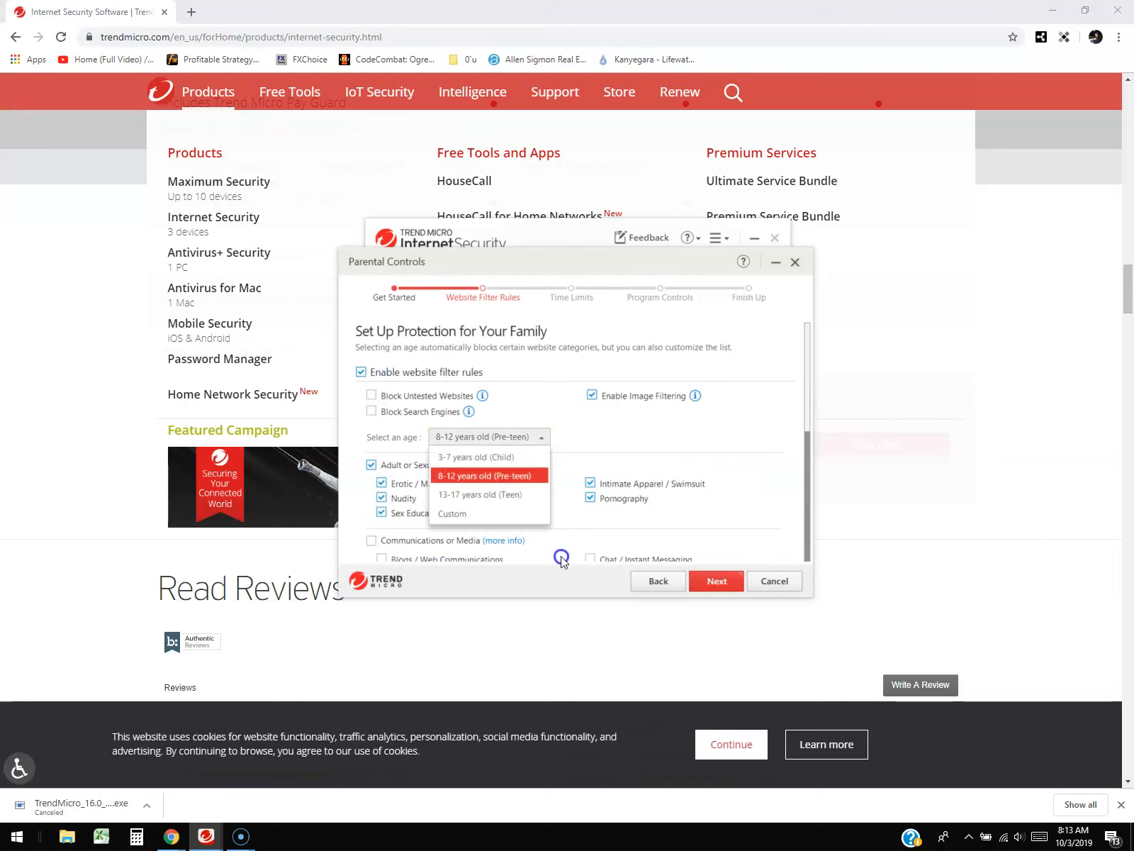
pyautogui.click(471, 493)
pyautogui.scroll(-3, 727, 515)
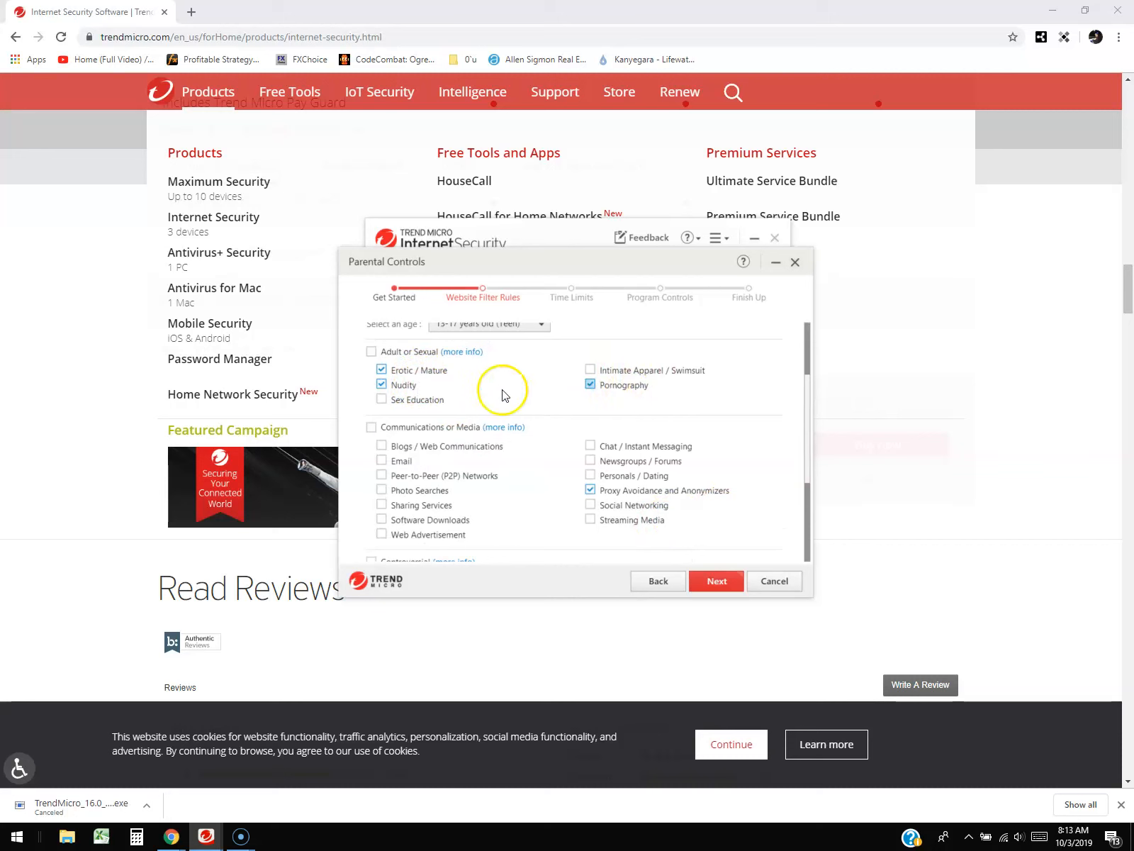
pyautogui.scroll(2, 640, 397)
pyautogui.scroll(-2, 635, 418)
pyautogui.scroll(-2, 631, 441)
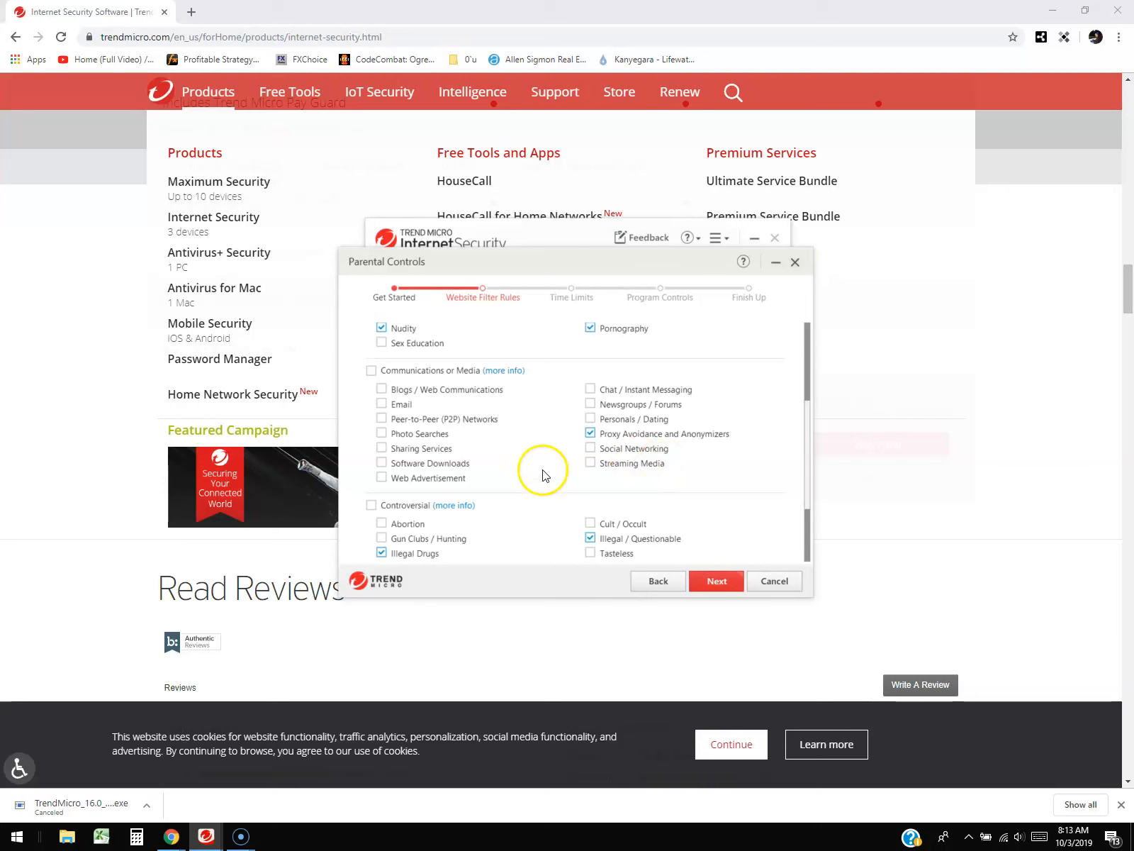
pyautogui.scroll(-2, 684, 489)
pyautogui.scroll(8, 670, 490)
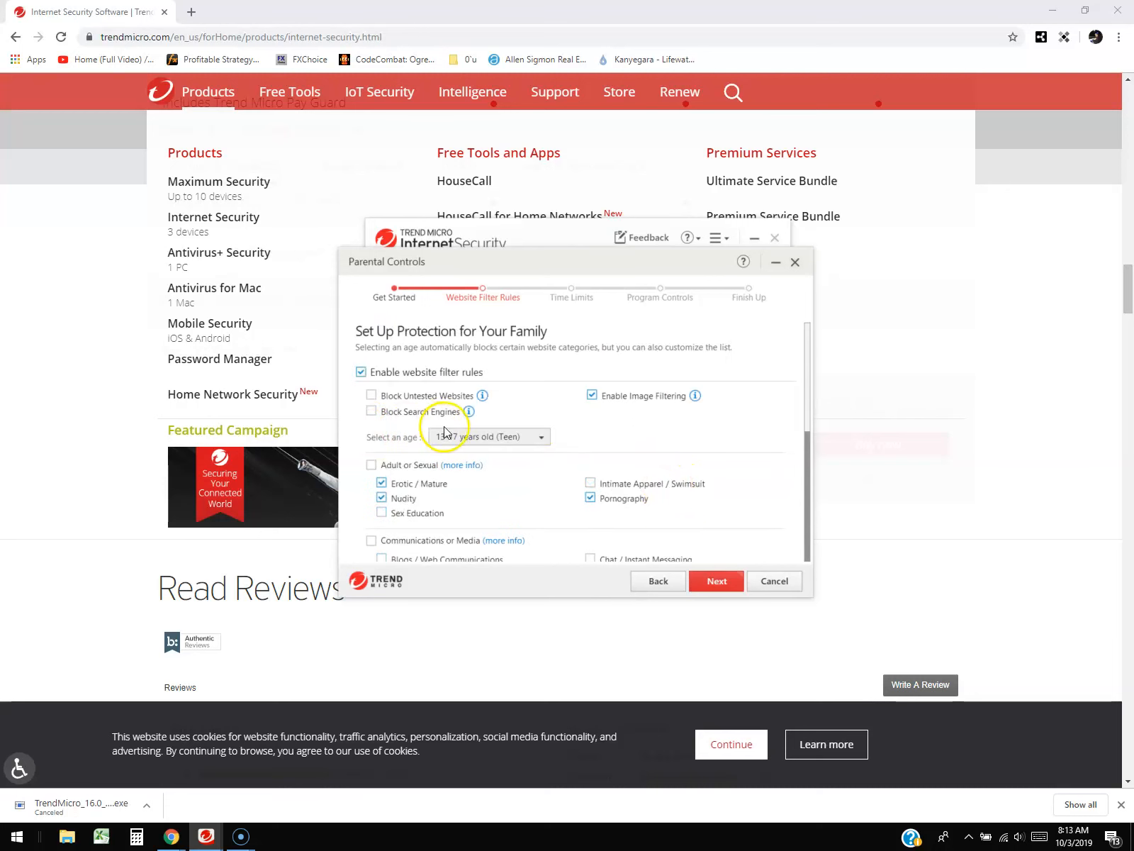
# Set the website filter age to Custom, reviewing the selectable categories, and continue to the time limits
pyautogui.click(457, 436)
pyautogui.click(458, 514)
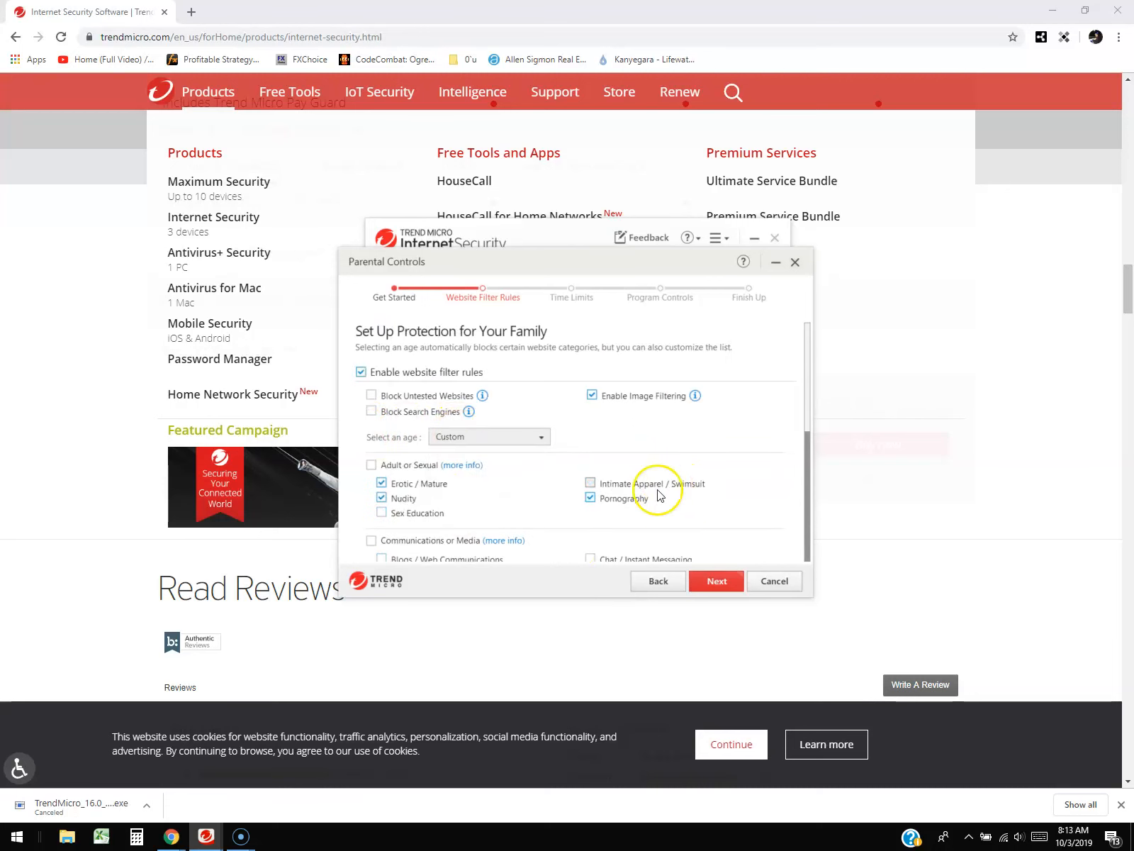
pyautogui.scroll(-4, 653, 486)
pyautogui.scroll(-2, 590, 463)
pyautogui.scroll(6, 587, 458)
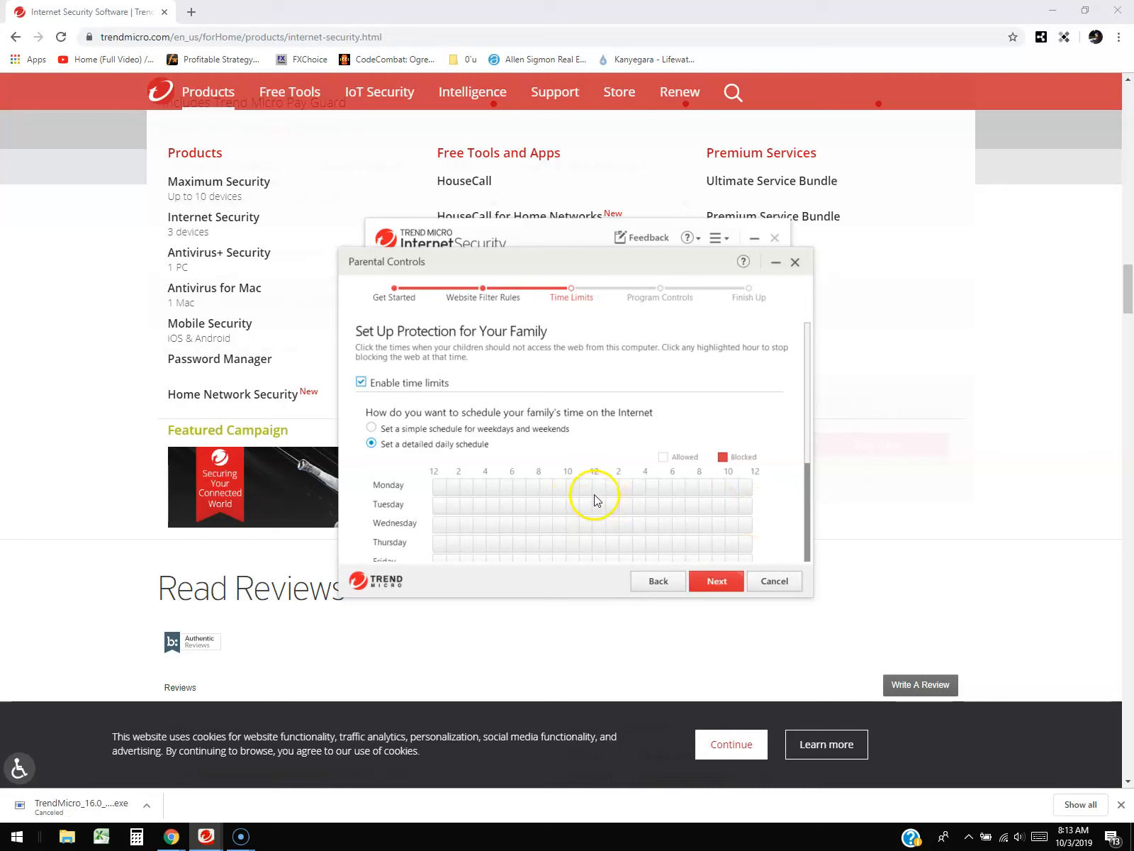
# Block Monday web access from 7 AM to 8 PM in the detailed daily schedule
pyautogui.scroll(-2, 594, 489)
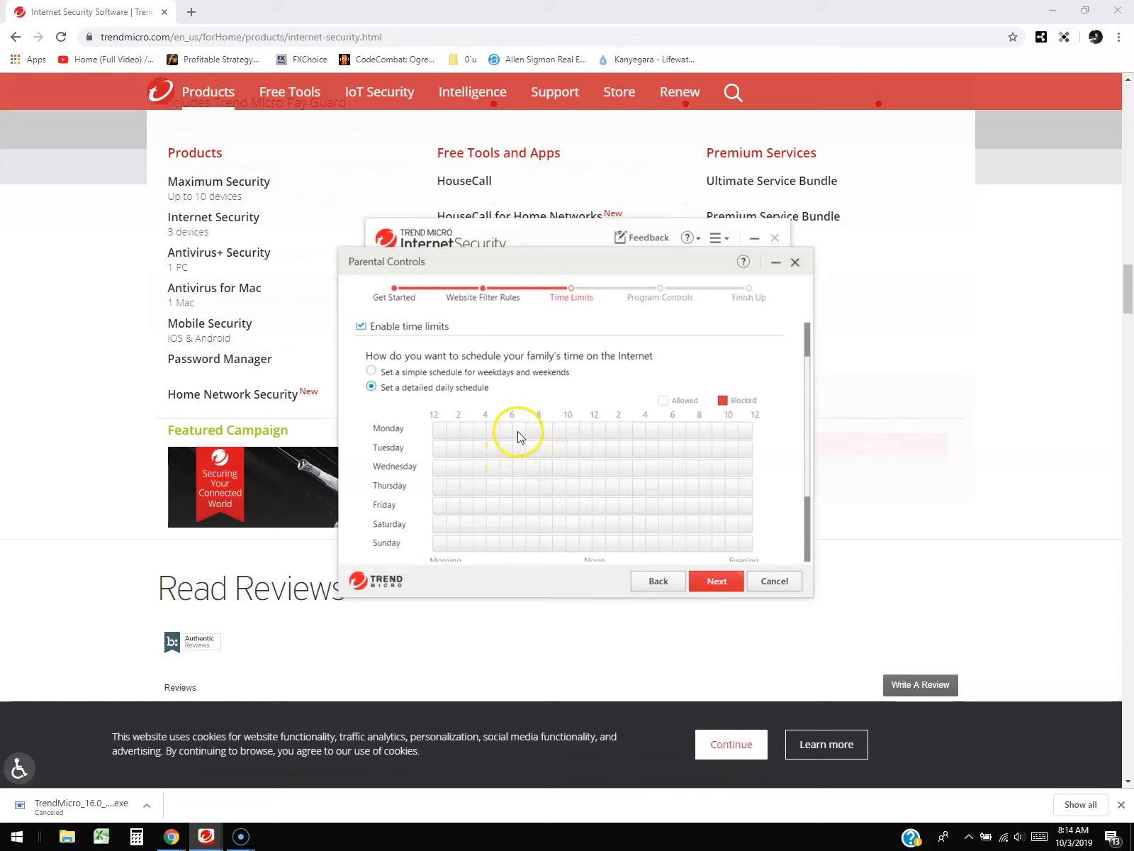
pyautogui.moveTo(572, 433); pyautogui.dragTo(699, 433)
pyautogui.click(692, 431)
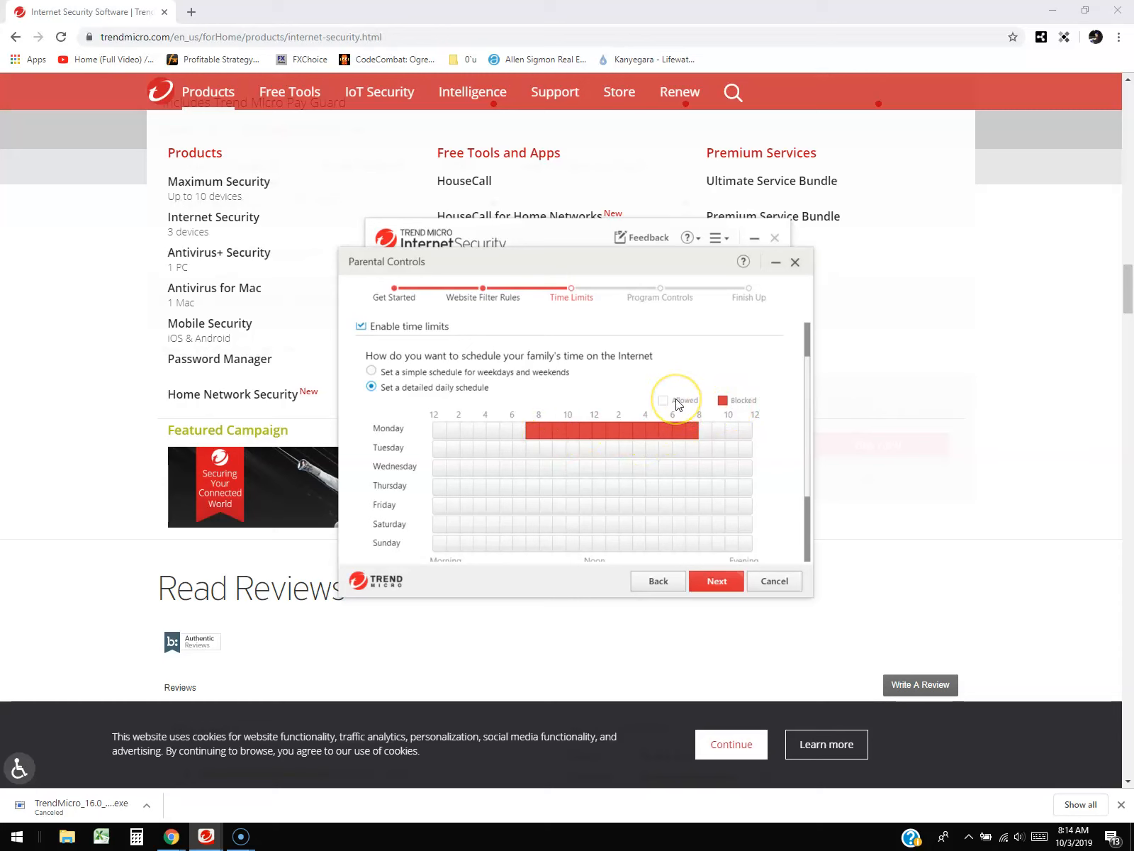
# Block the web from midnight to 8 AM Monday through Wednesday and 8 PM to midnight Monday and Tuesday, and proceed to program controls
pyautogui.moveTo(514, 438)
pyautogui.mouseDown()
pyautogui.moveTo(431, 432)
pyautogui.moveTo(763, 438)
pyautogui.mouseUp()
pyautogui.scroll(-2, 651, 461)
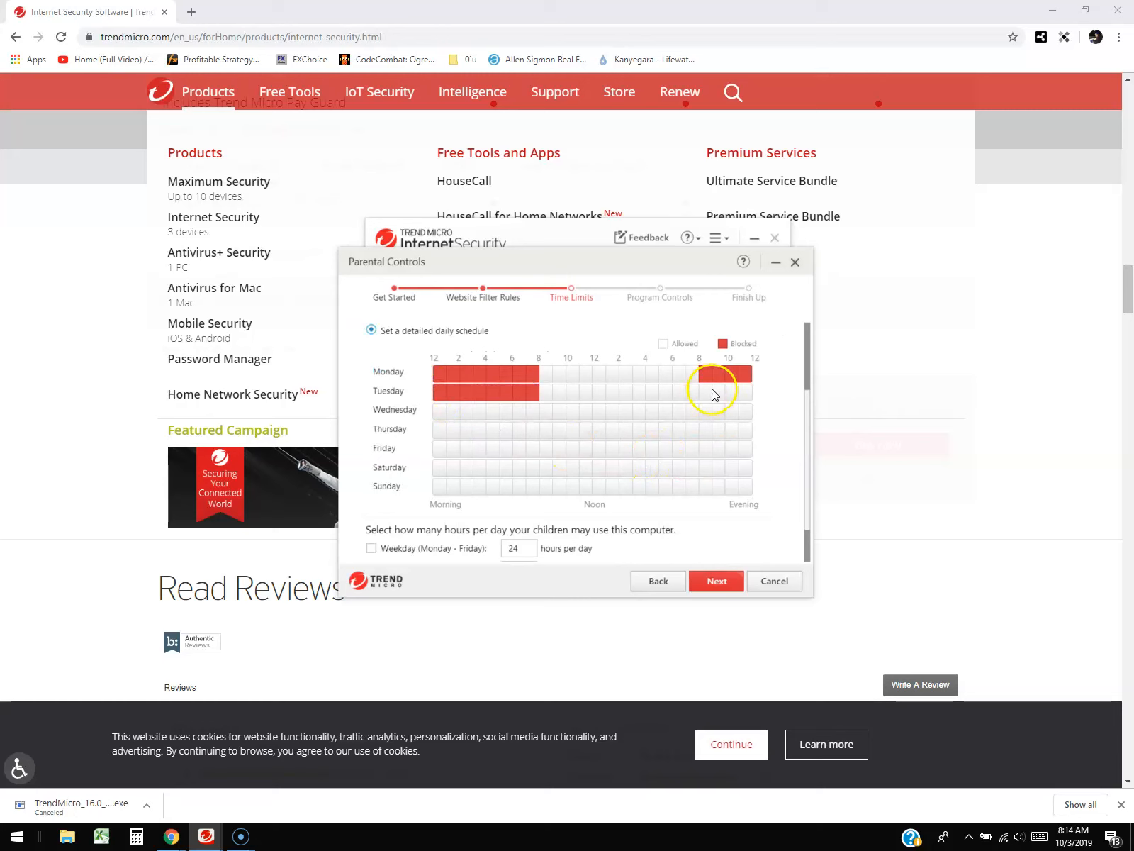
pyautogui.moveTo(712, 394); pyautogui.dragTo(755, 399)
pyautogui.moveTo(434, 413); pyautogui.dragTo(506, 409)
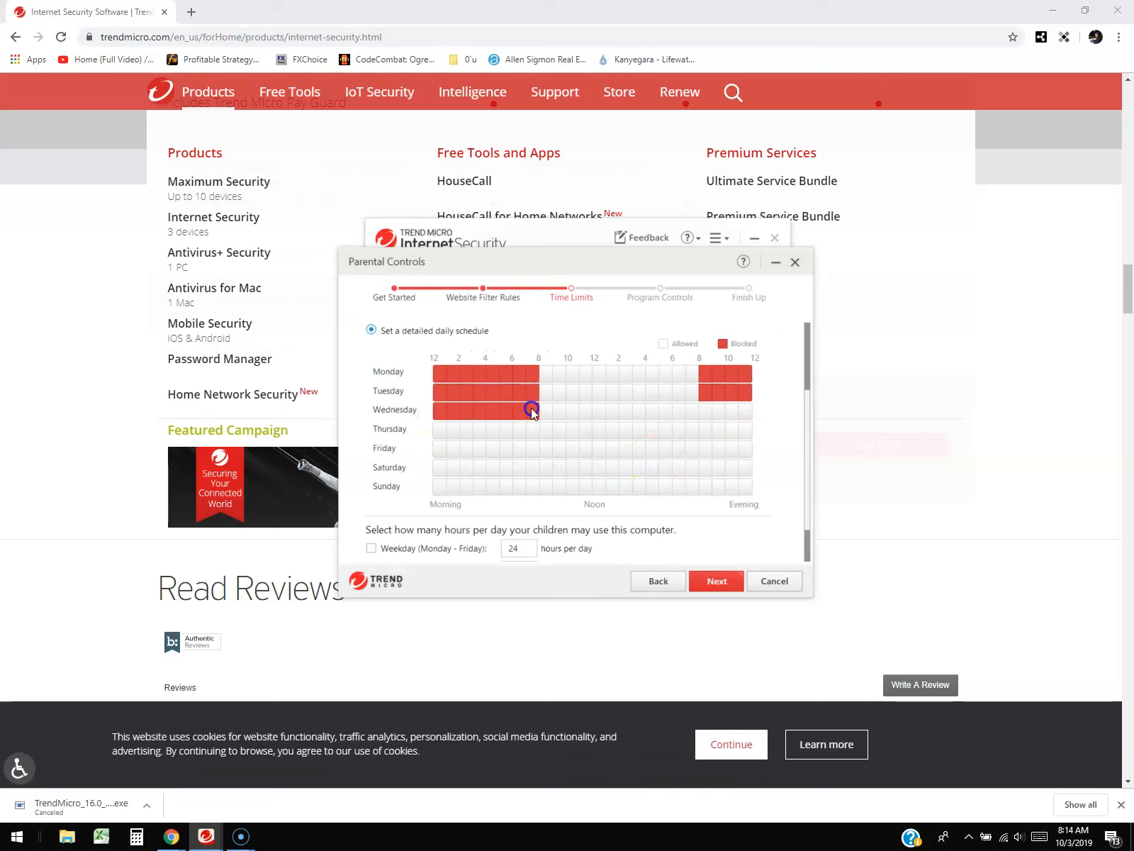
pyautogui.click(612, 430)
pyautogui.scroll(-1, 629, 629)
pyautogui.scroll(3, 639, 617)
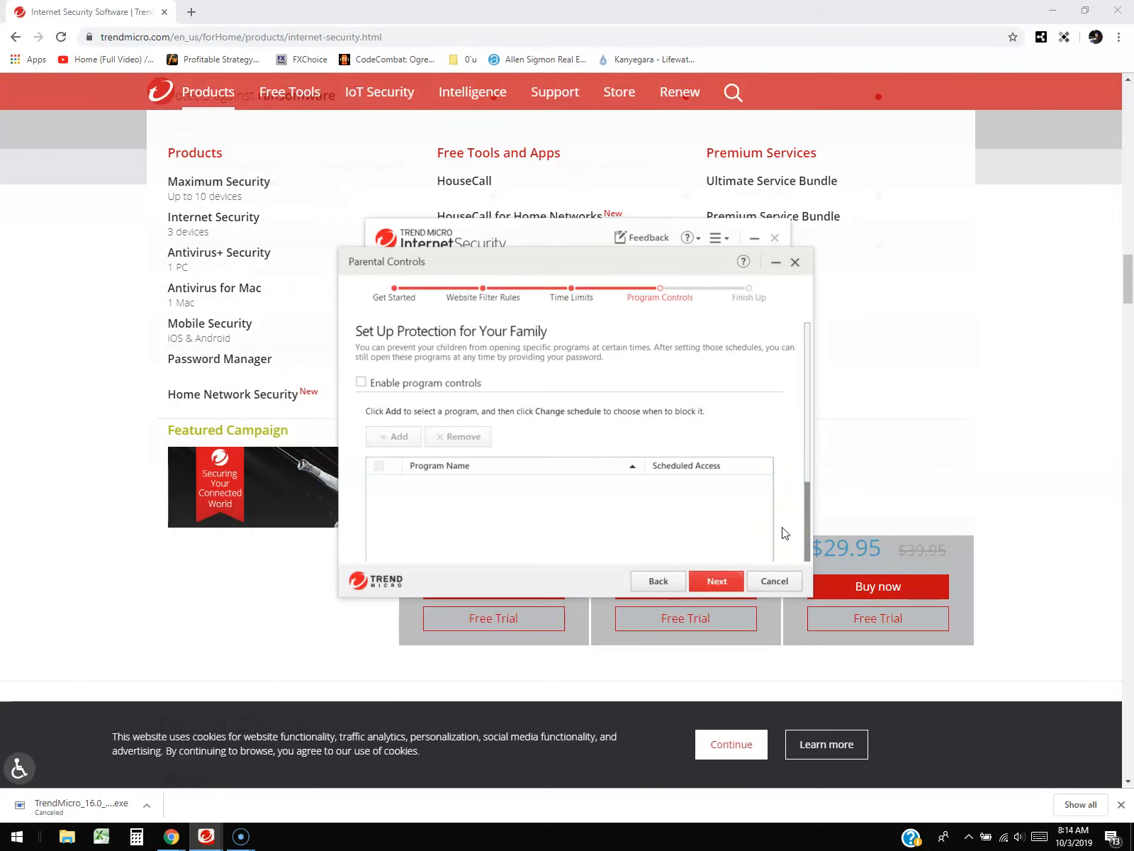
# Enable program controls and review the list of programs available to block, closing it without adding any
pyautogui.scroll(-1, 605, 471)
pyautogui.scroll(1, 599, 473)
pyautogui.click(655, 603)
pyautogui.click(401, 383)
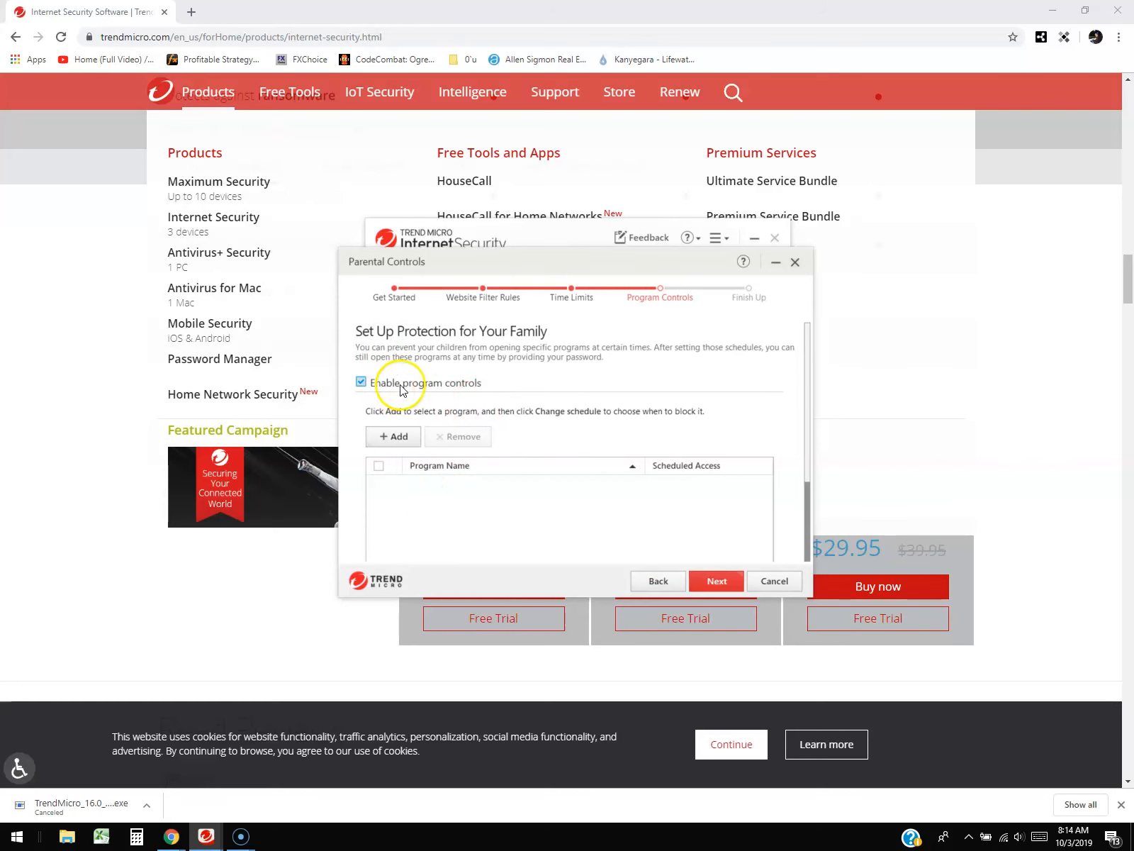
pyautogui.click(402, 437)
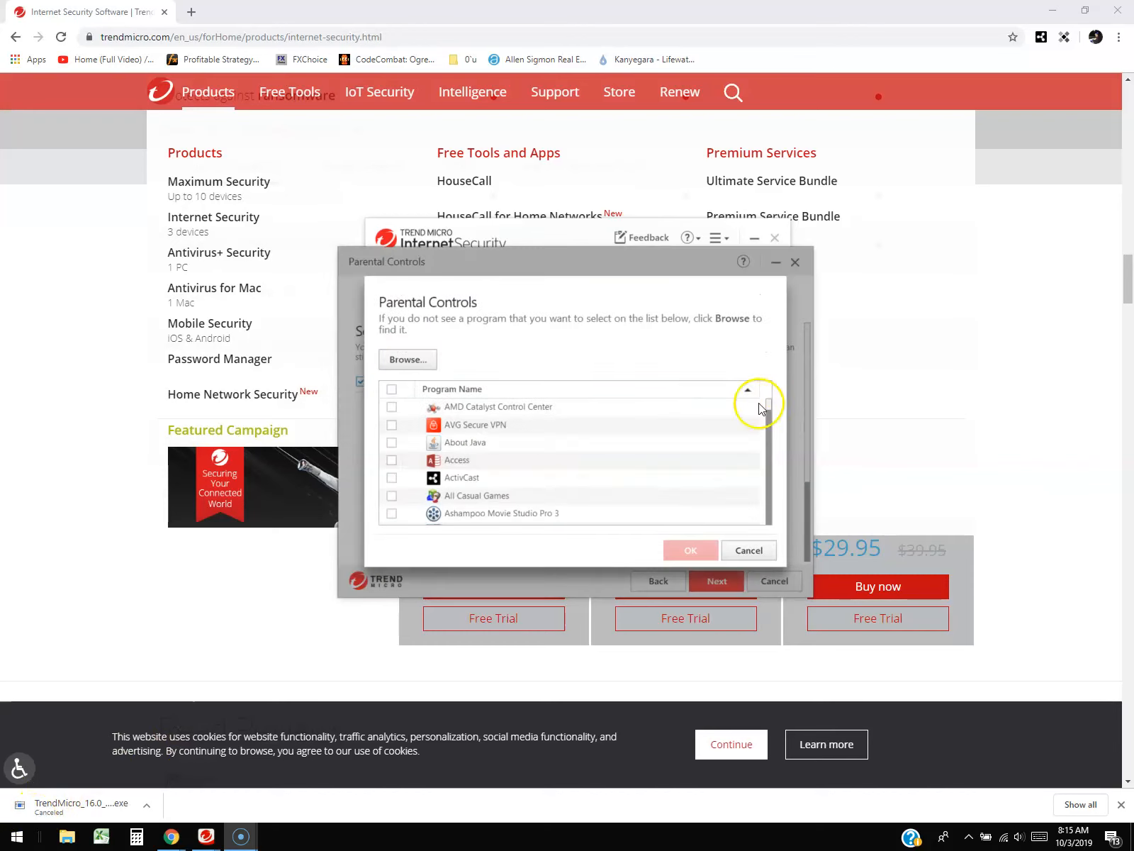
pyautogui.moveTo(770, 409); pyautogui.dragTo(764, 433)
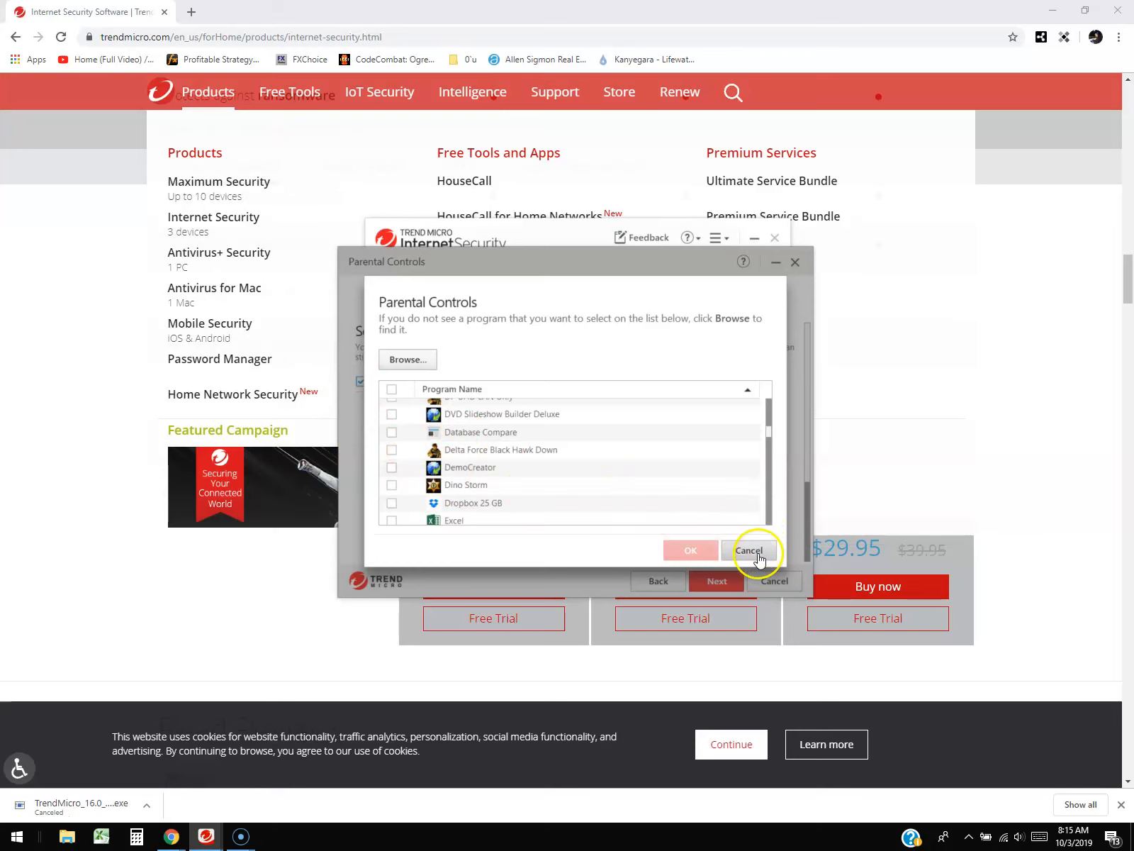
pyautogui.click(749, 551)
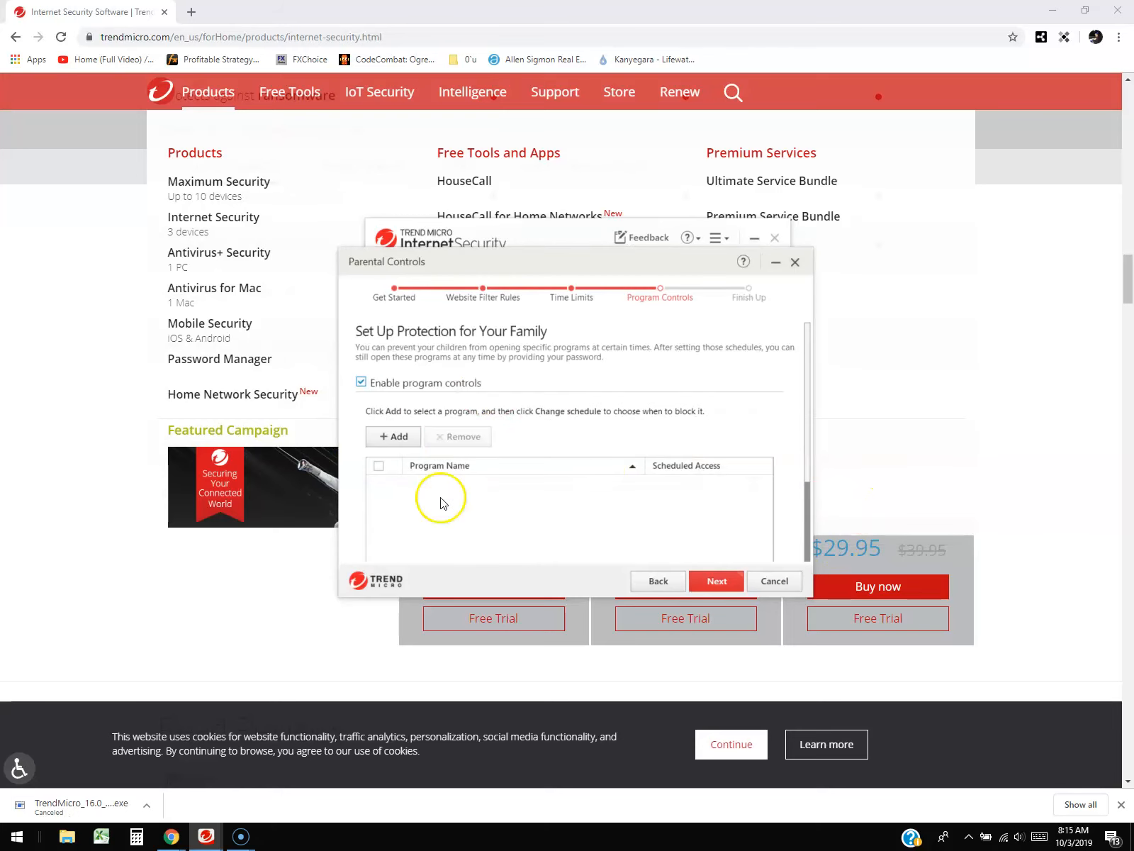
# Finish the family protection setup with no programs blocked, and switch Parental Controls off with its main toggle
pyautogui.click(720, 588)
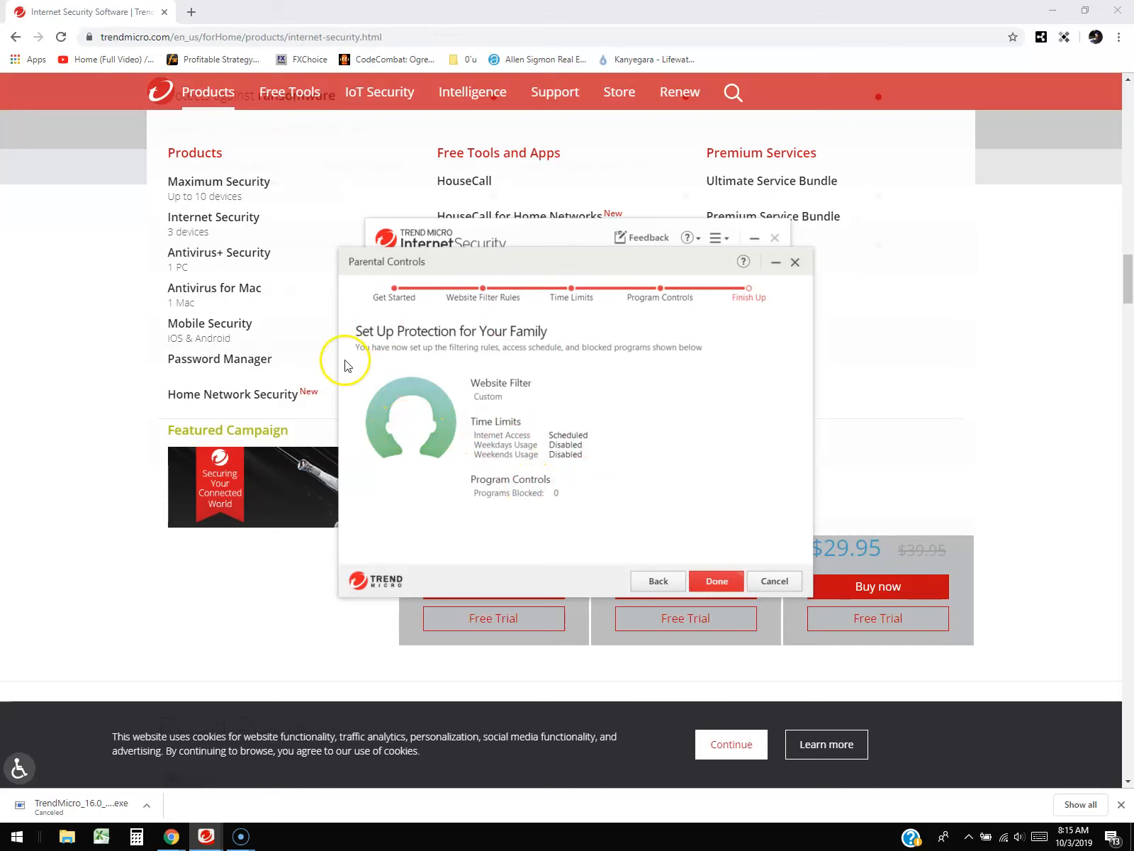
pyautogui.click(718, 580)
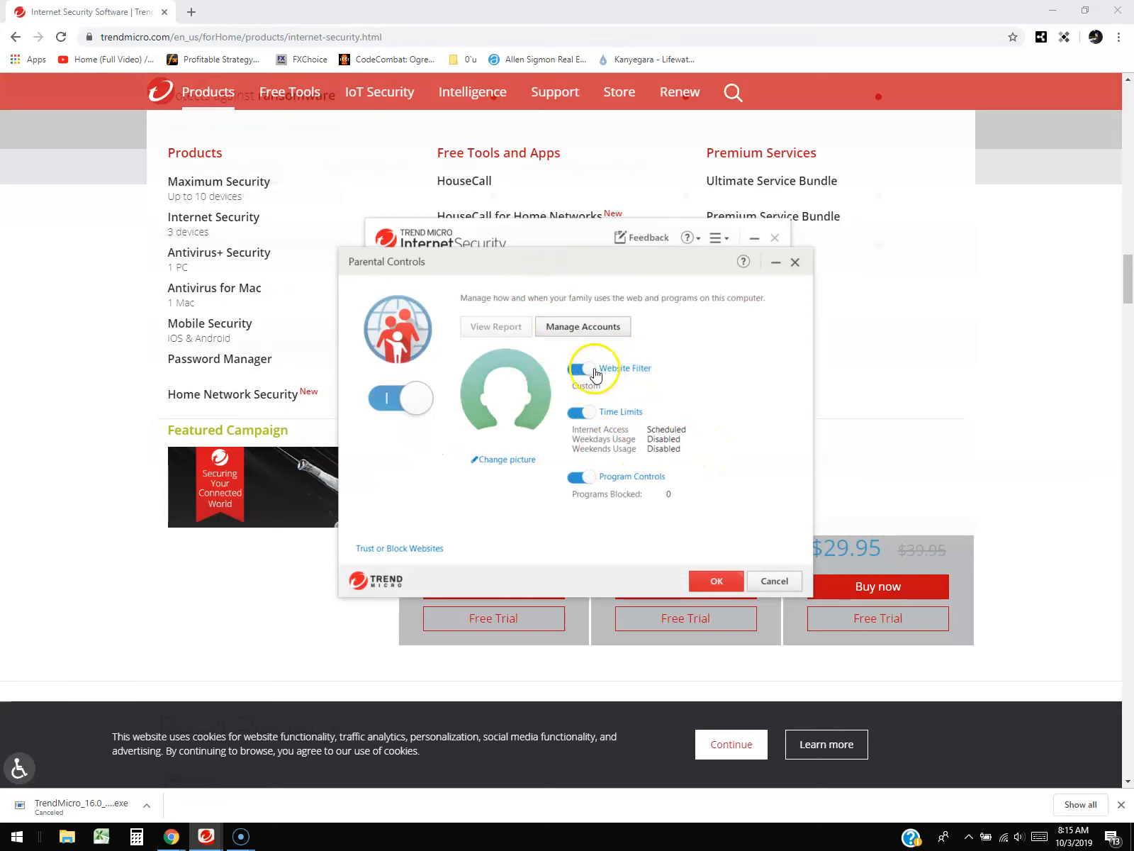
pyautogui.click(377, 402)
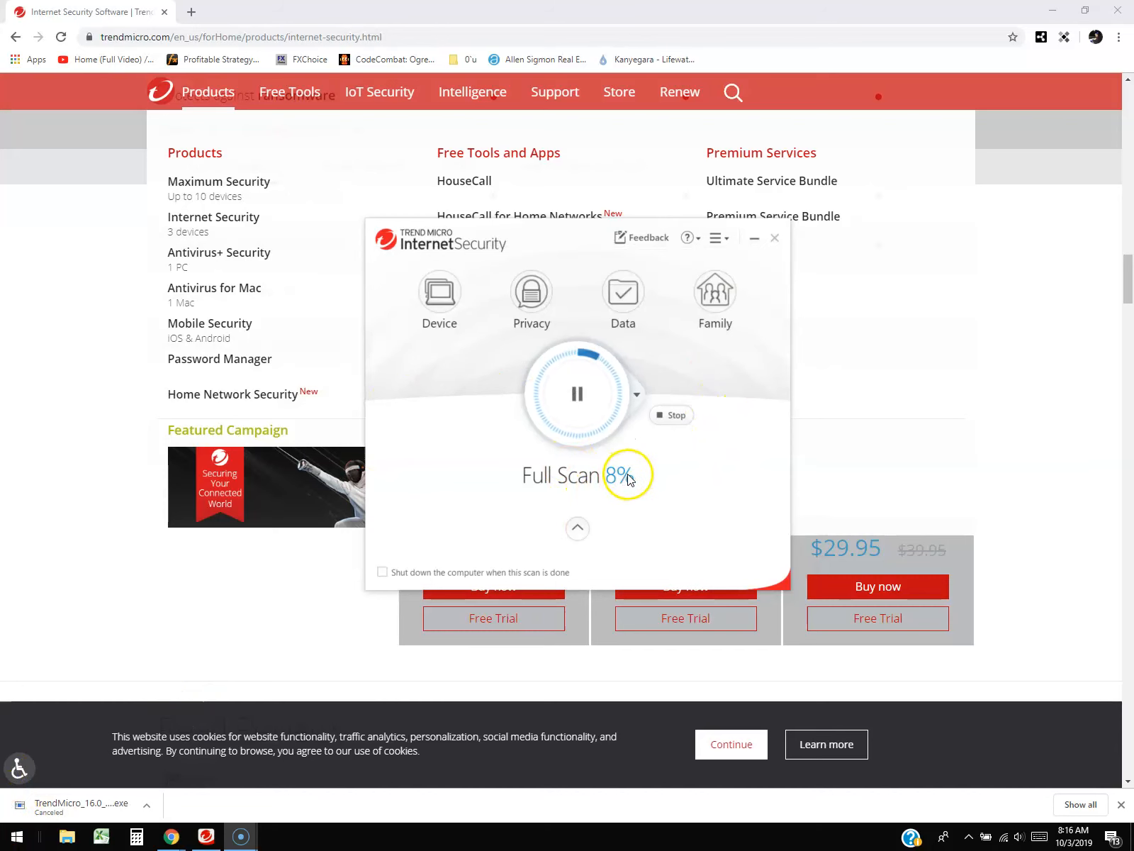
# Switch to Chrome and examine the features, device counts and prices in Trend Micro's product comparison table, and return to the Internet Security window
pyautogui.click(887, 347)
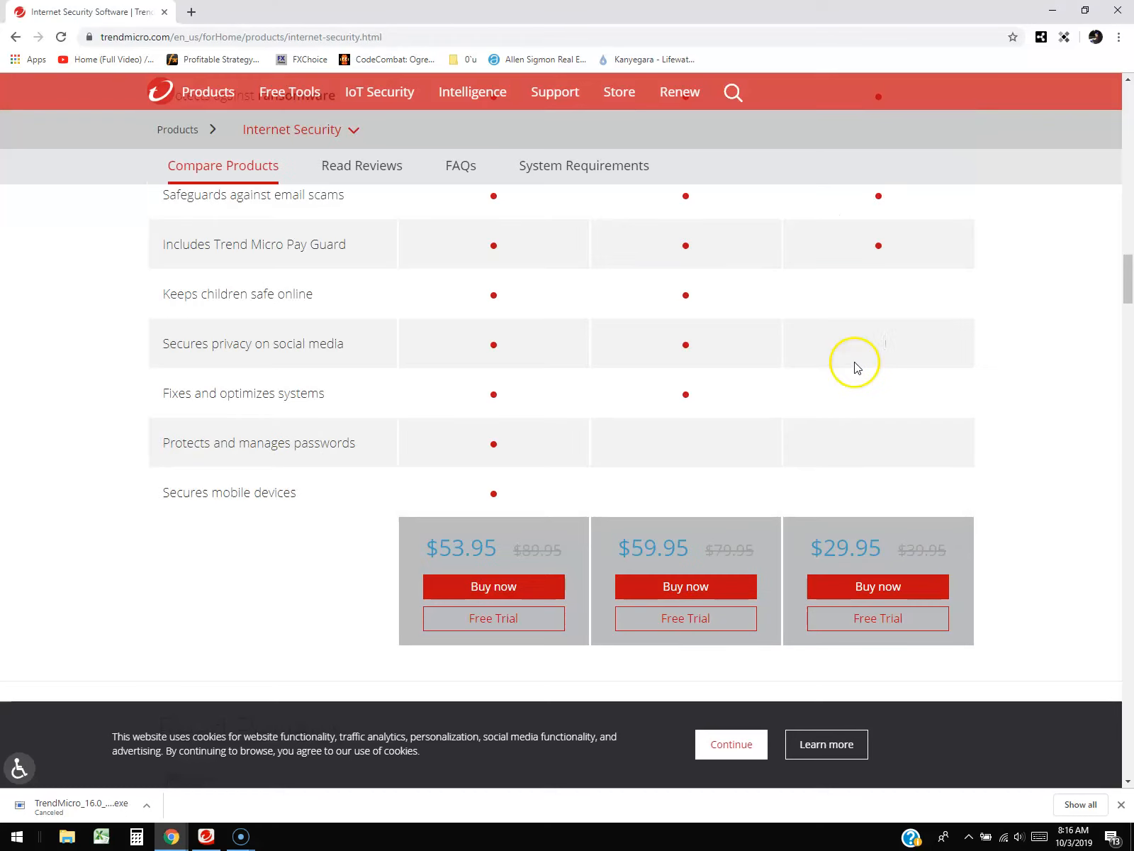
pyautogui.scroll(4, 833, 414)
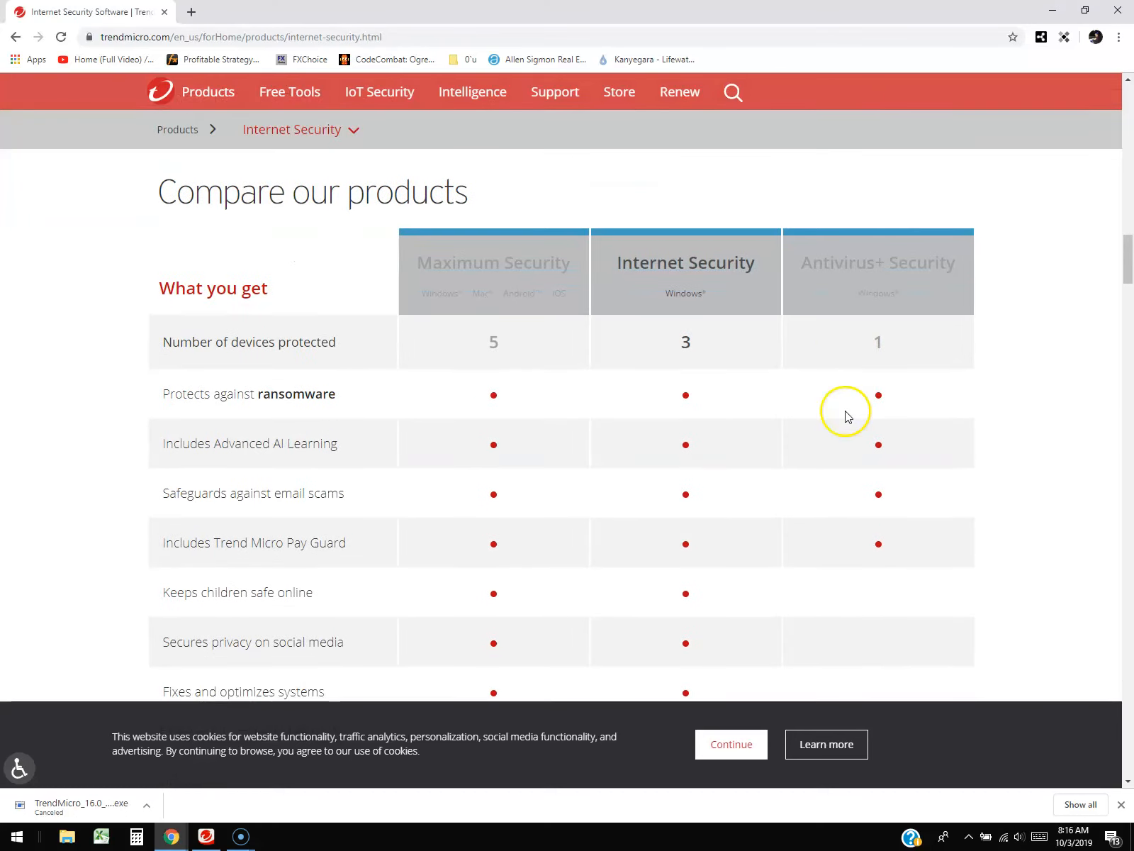
pyautogui.scroll(-4, 802, 427)
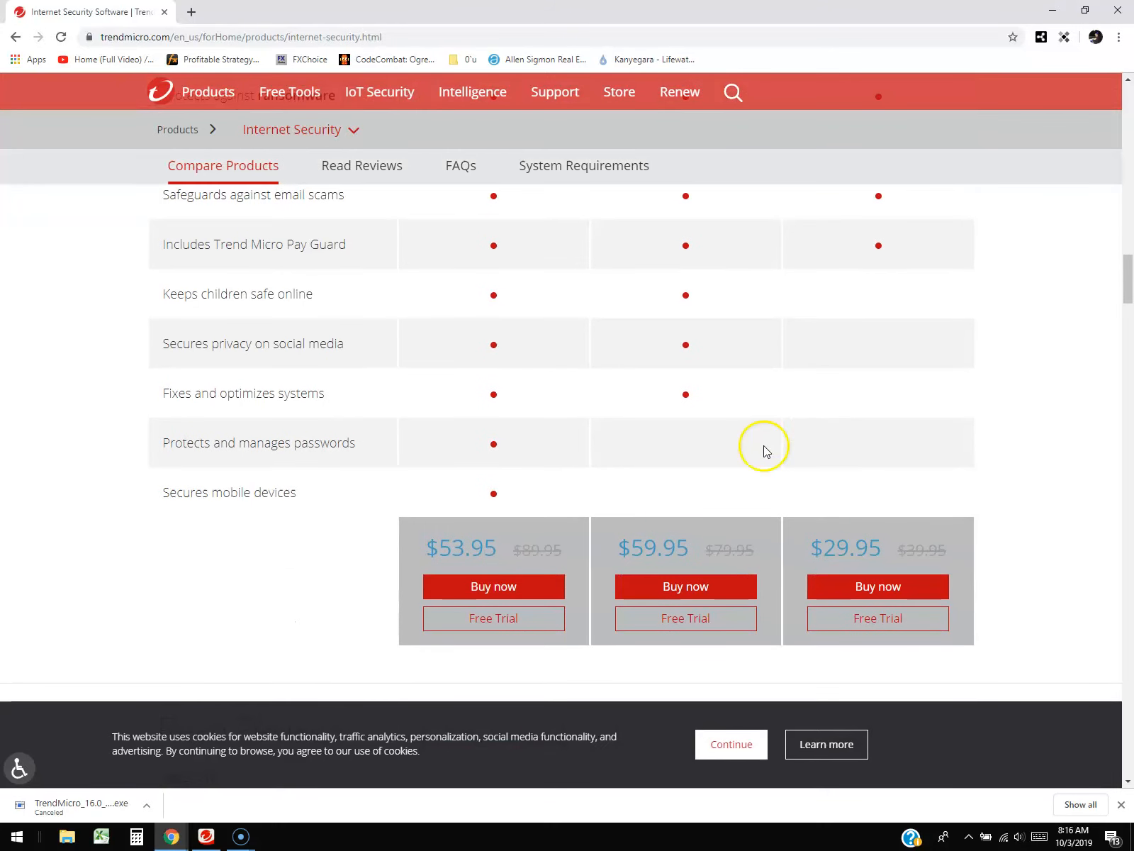
pyautogui.scroll(4, 678, 347)
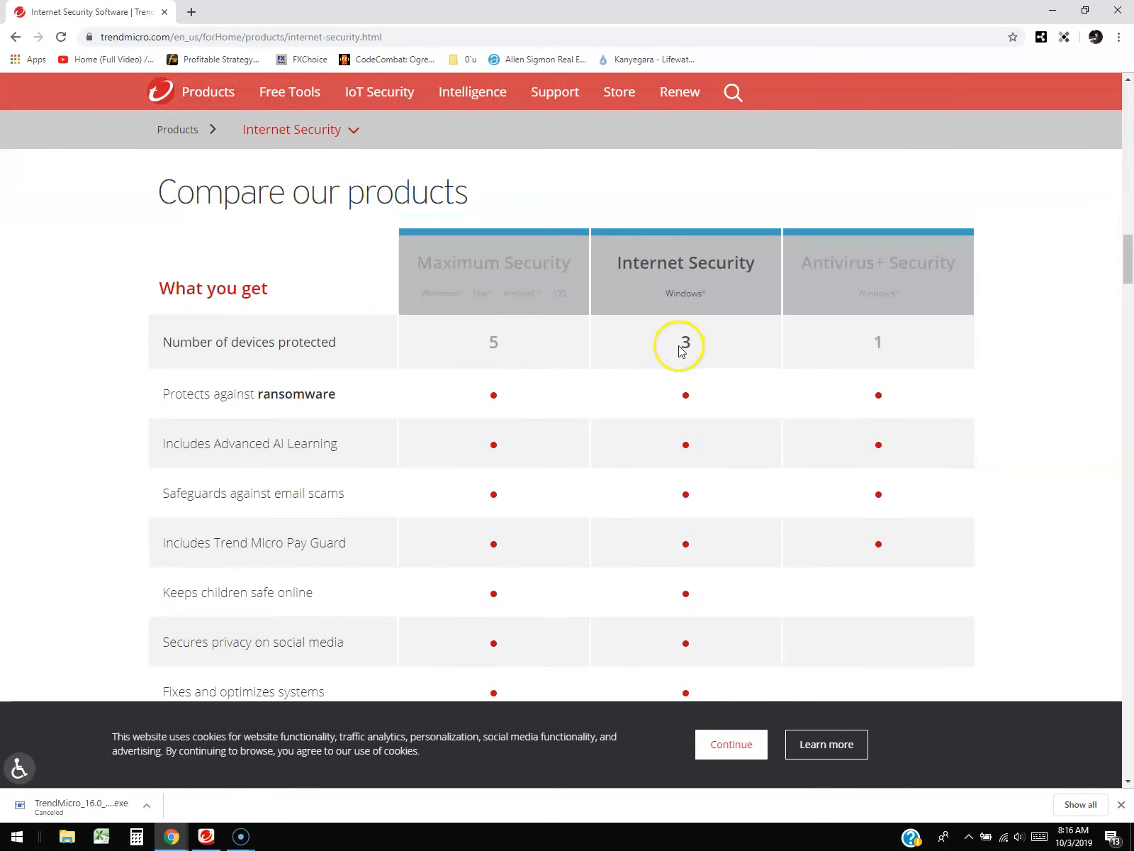
pyautogui.scroll(-5, 602, 394)
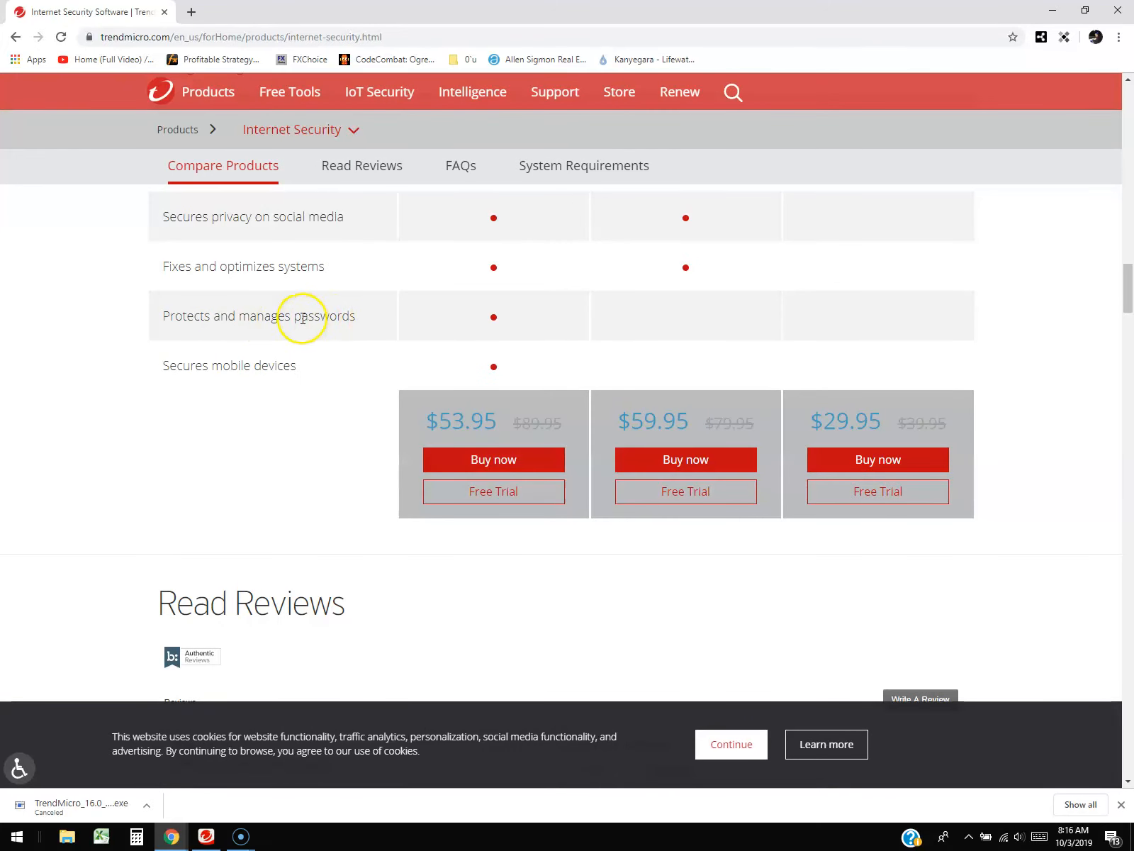
pyautogui.scroll(1, 730, 334)
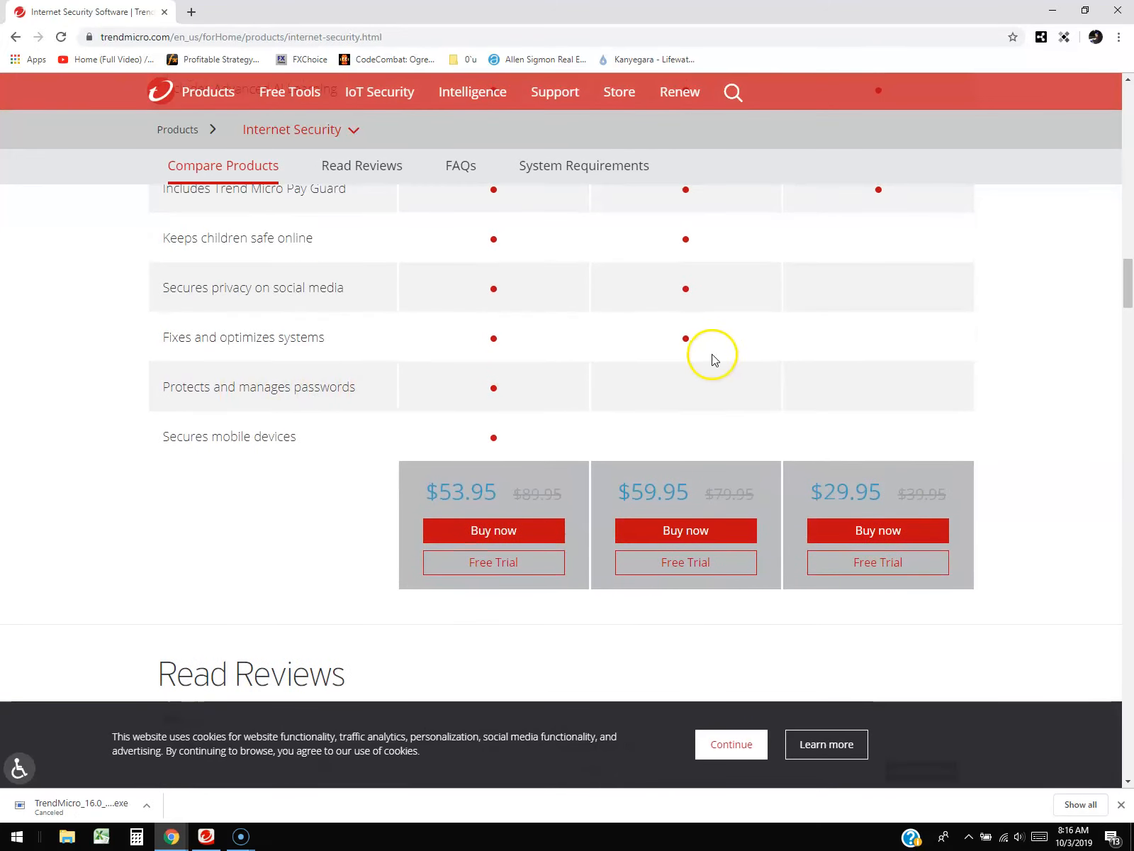
pyautogui.scroll(1, 775, 461)
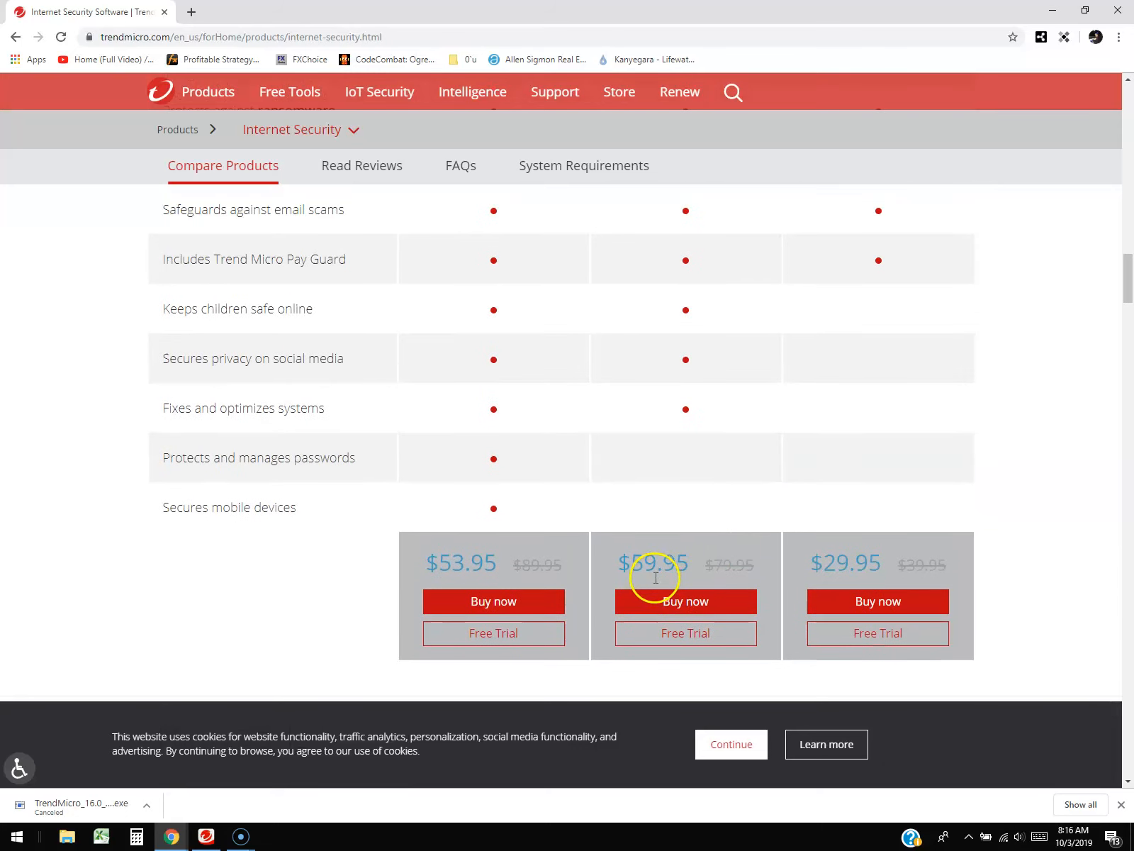
pyautogui.scroll(5, 683, 567)
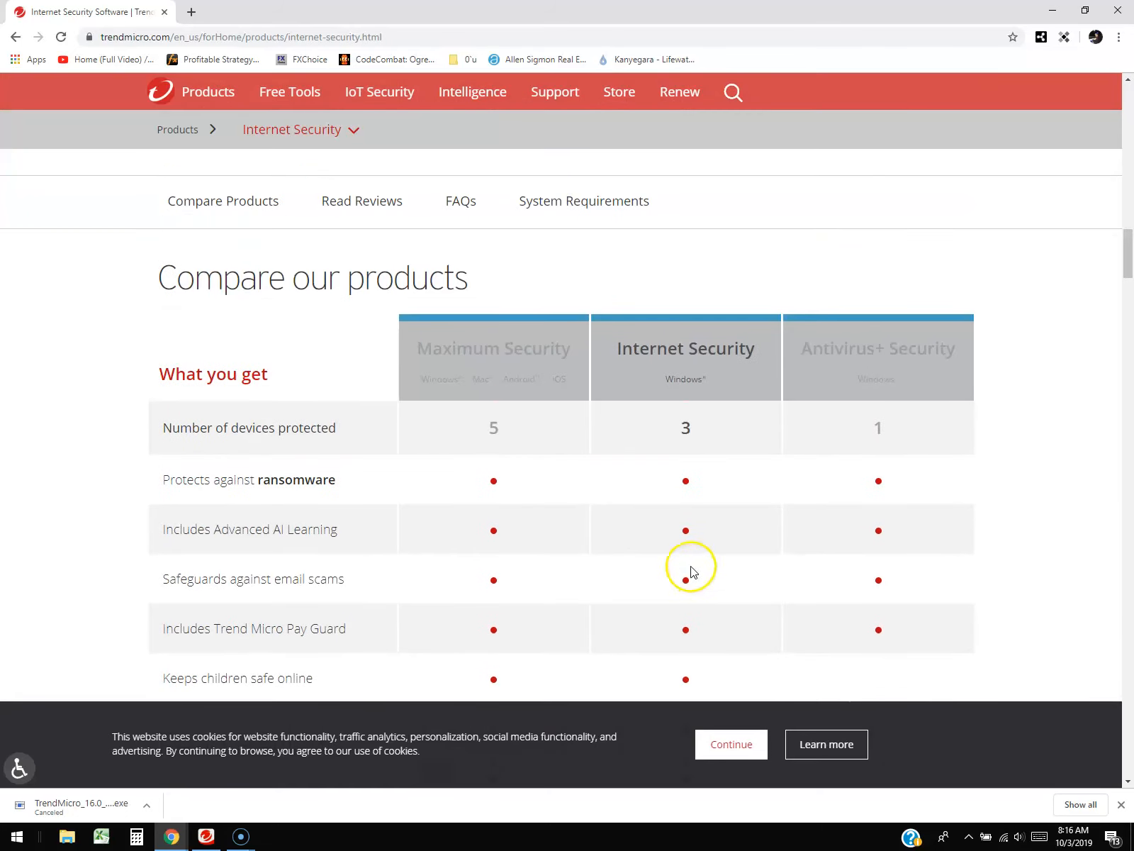
pyautogui.scroll(-4, 689, 571)
pyautogui.scroll(-1, 693, 571)
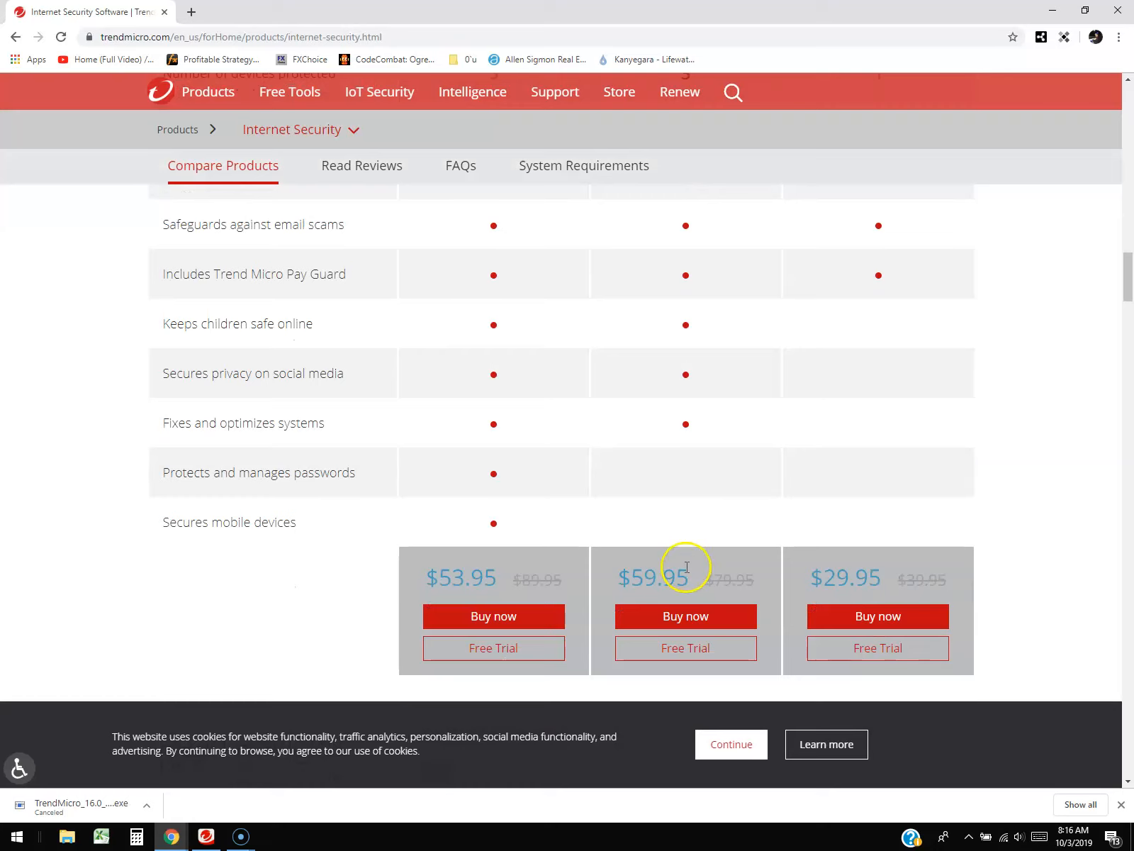
pyautogui.scroll(2, 524, 563)
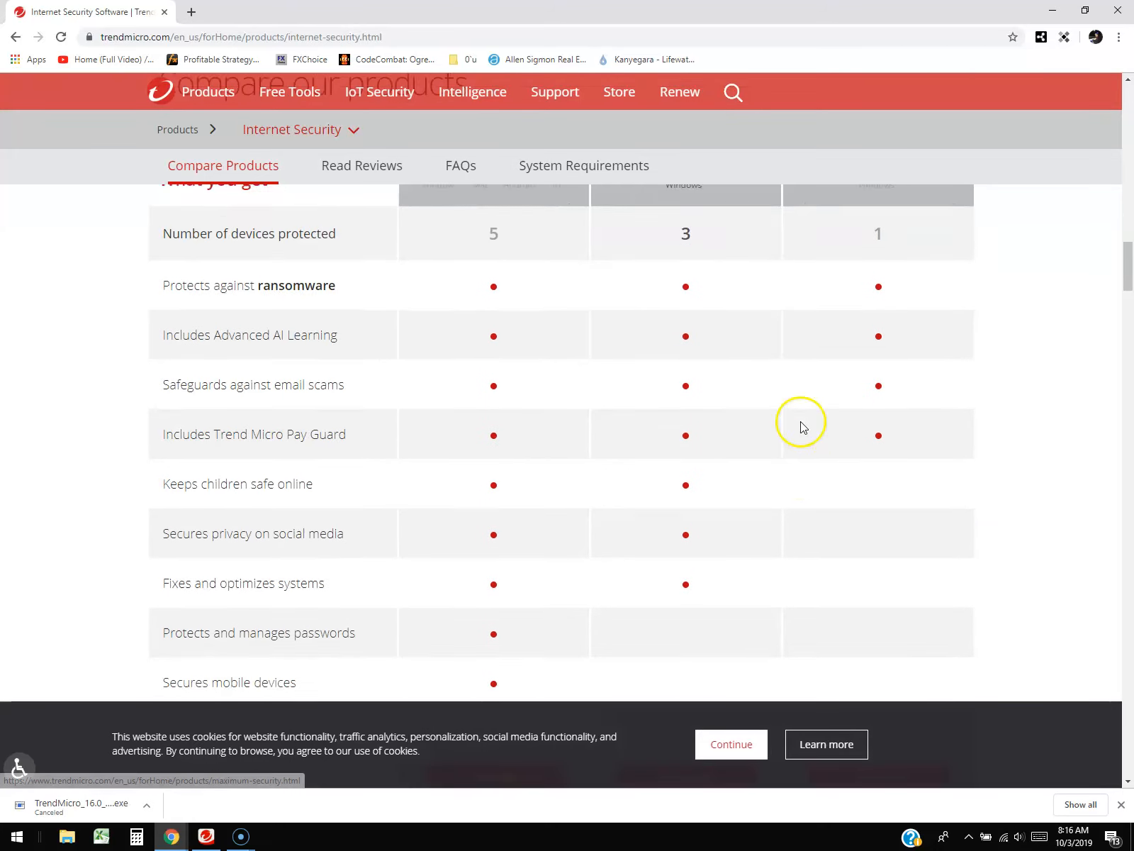
pyautogui.scroll(-2, 802, 426)
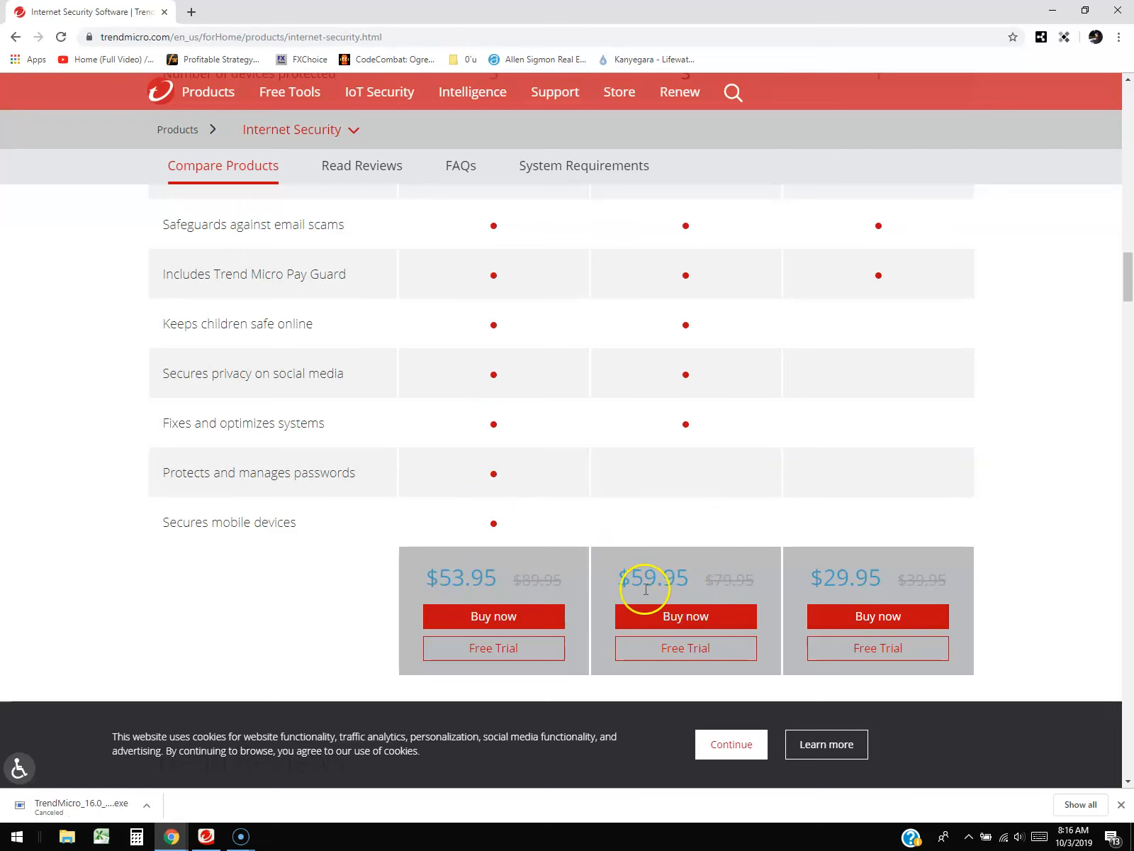
pyautogui.click(1054, 501)
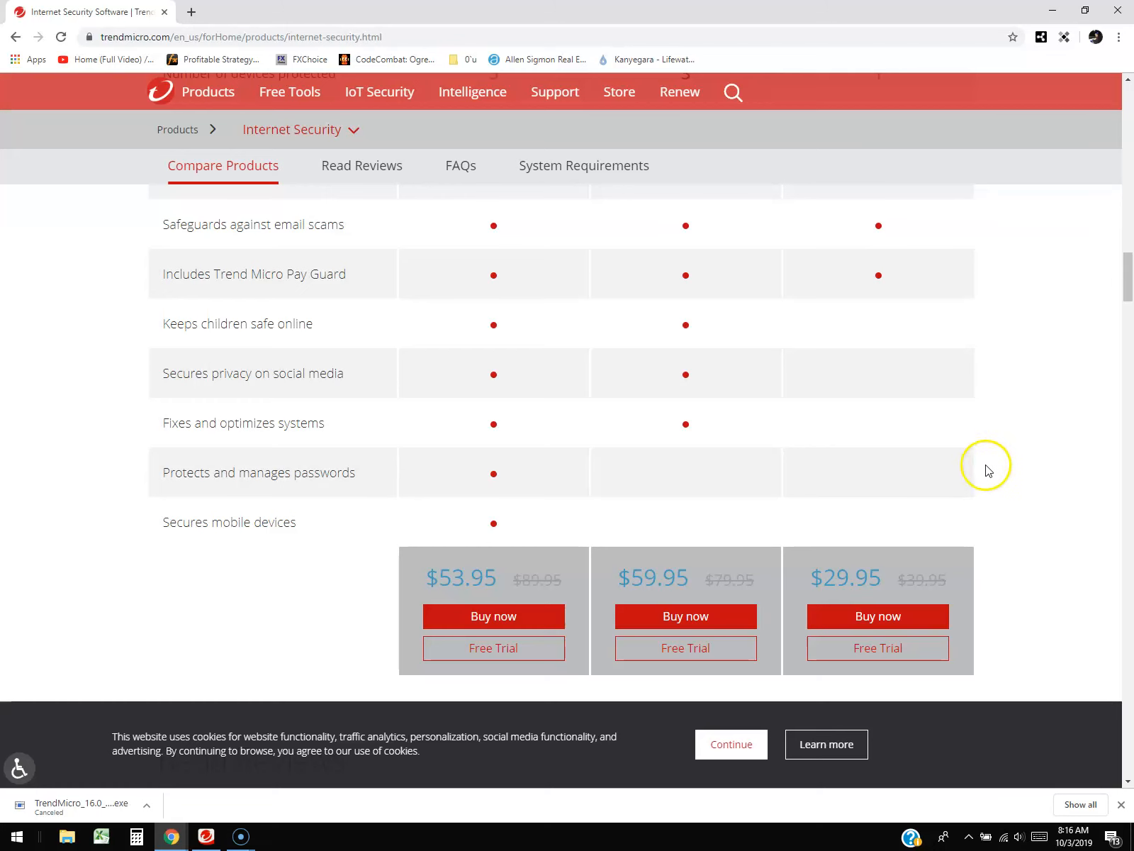
pyautogui.click(206, 836)
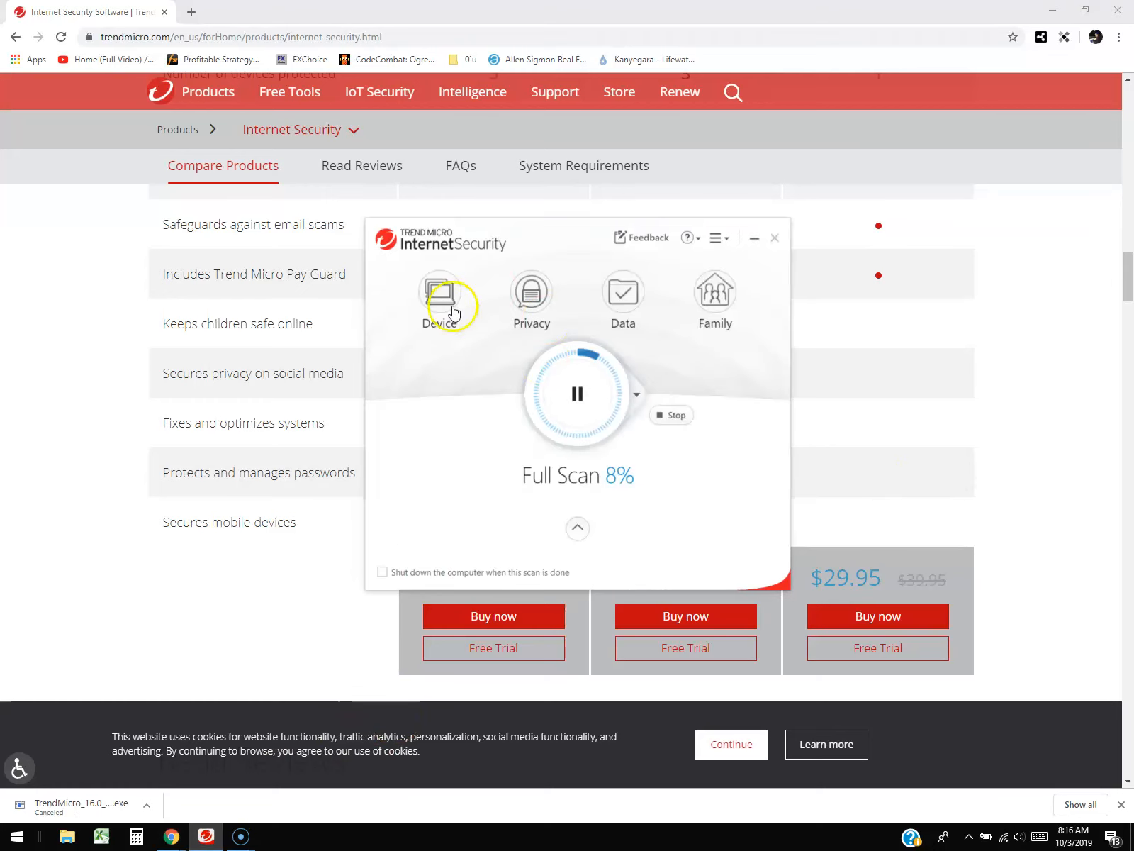